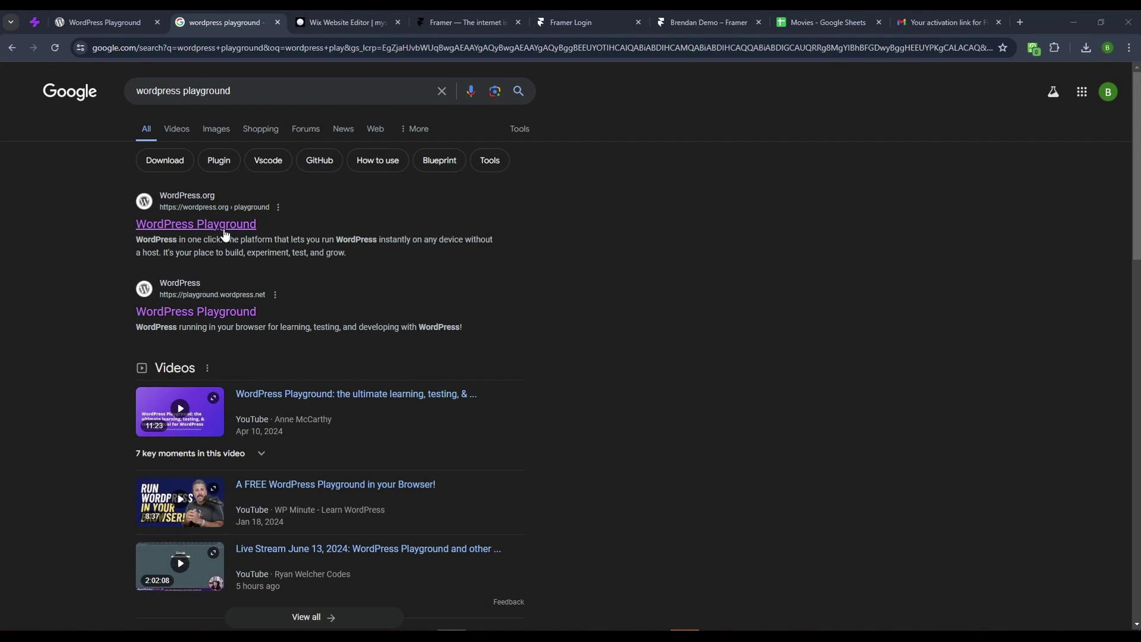
- Open the WordPress Playground dashboard and go to the Add New Plugin page
{"action": "left_click", "coordinate": [200, 311]}
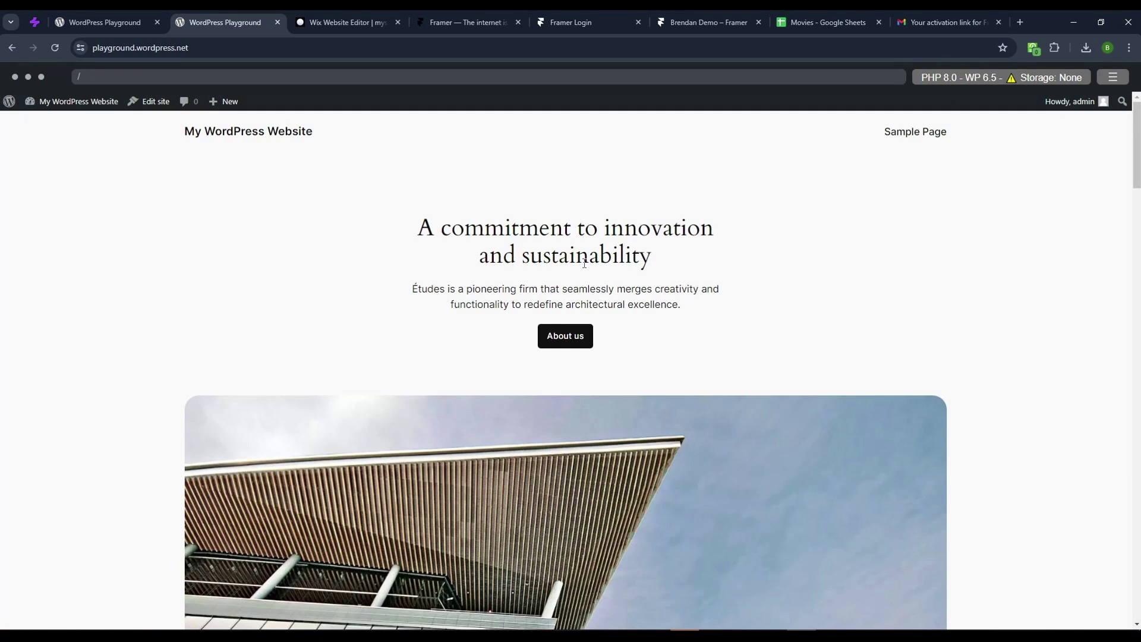
{"action": "mouse_move", "coordinate": [71, 103]}
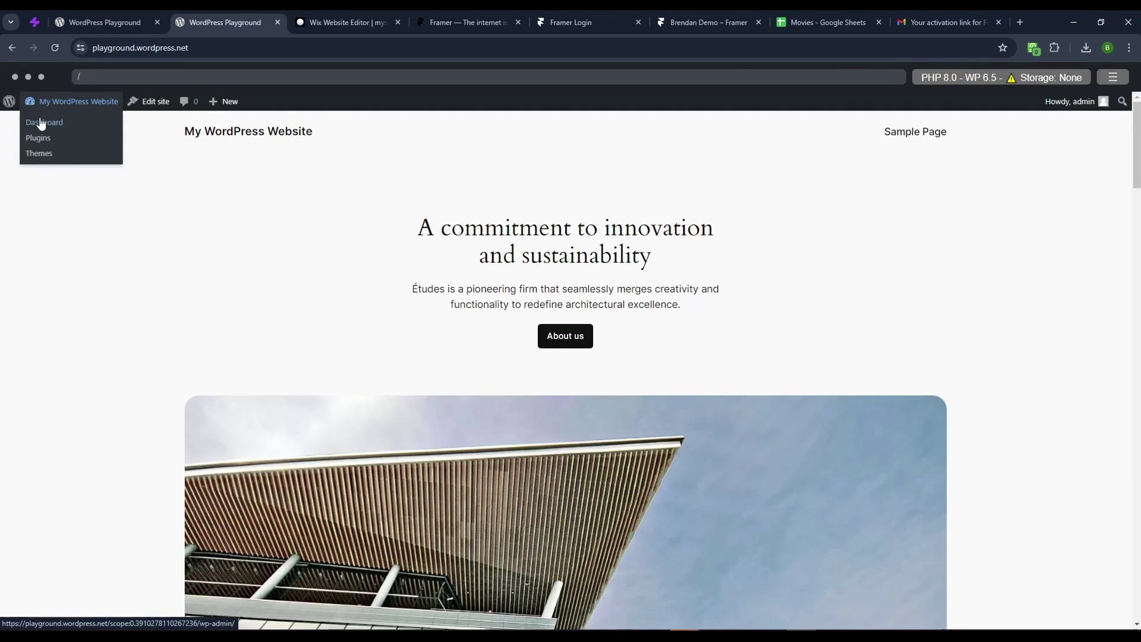
{"action": "left_click", "coordinate": [40, 121]}
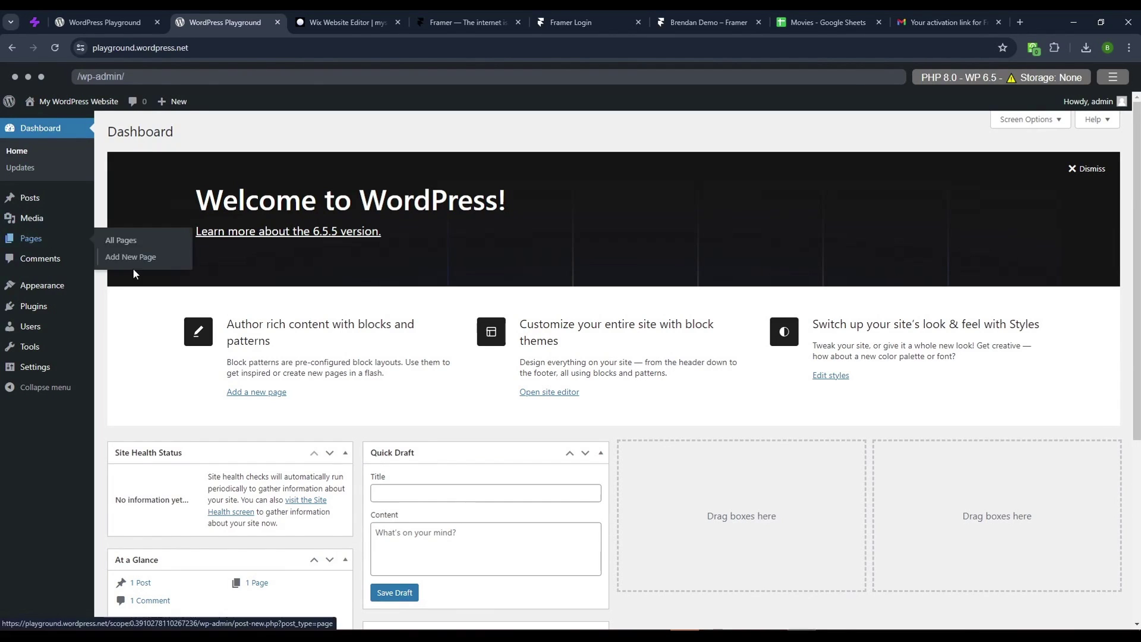
{"action": "left_click", "coordinate": [34, 306]}
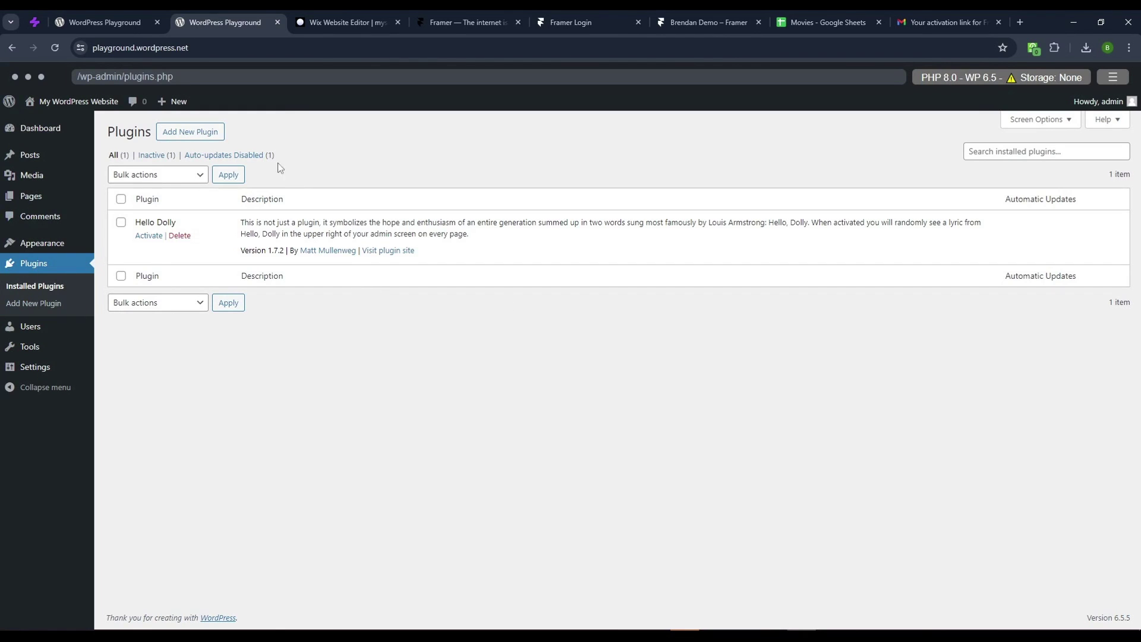
{"action": "left_click", "coordinate": [178, 132]}
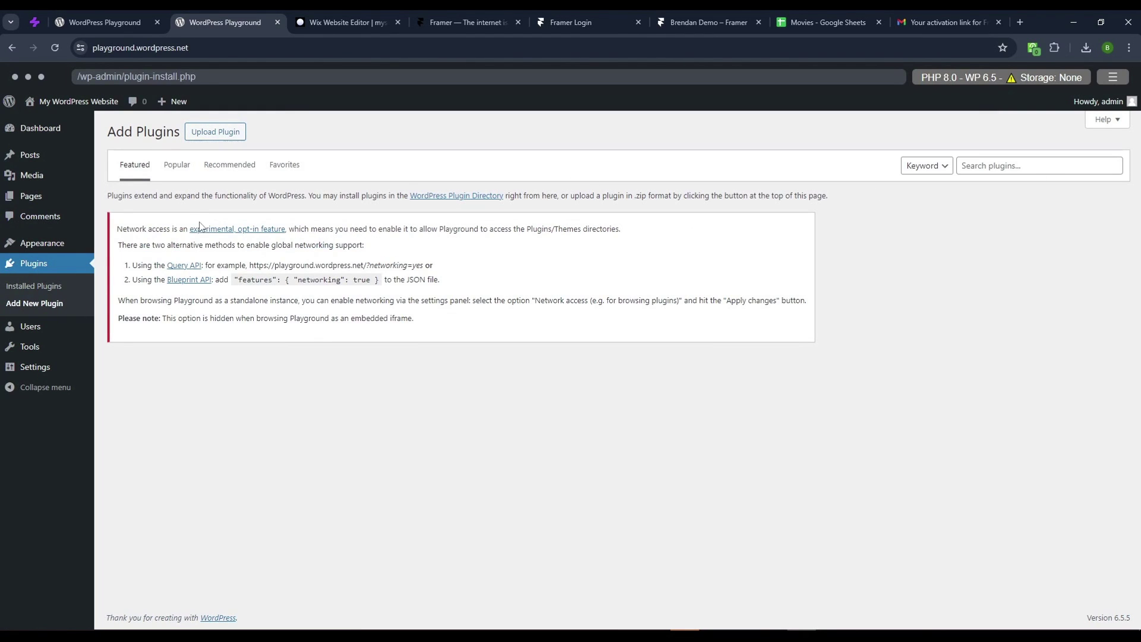
- Search the plugin directory for acf and clear the selected network-access notice text
{"action": "left_click", "coordinate": [986, 169]}
{"action": "type", "text": "act"}
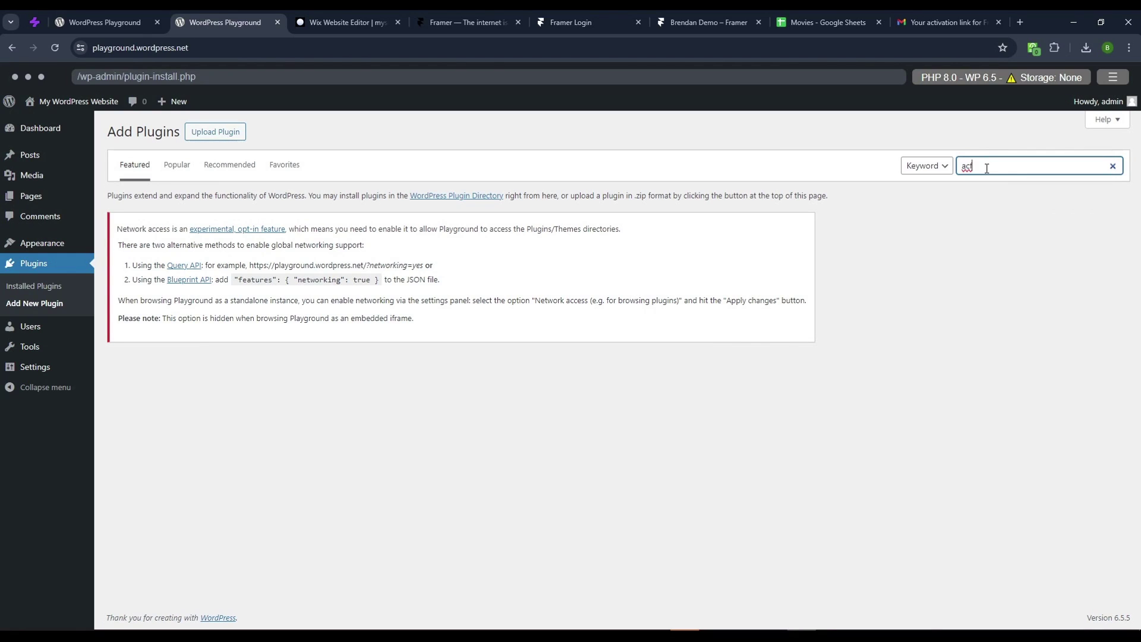
{"action": "left_click_drag", "start_coordinate": [882, 340], "coordinate": [112, 224]}
{"action": "left_click", "coordinate": [672, 278]}
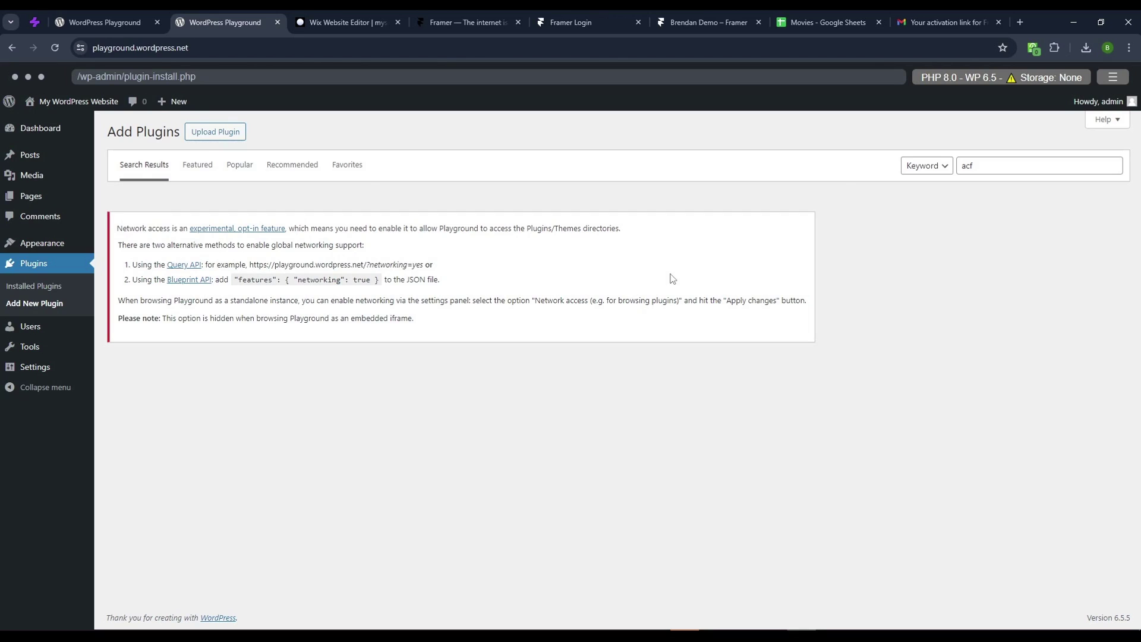
- In the Wix Studio editor, browse Pages, Global Sections and Site Styles, then bring up the CMS pane
{"action": "left_click", "coordinate": [327, 22]}
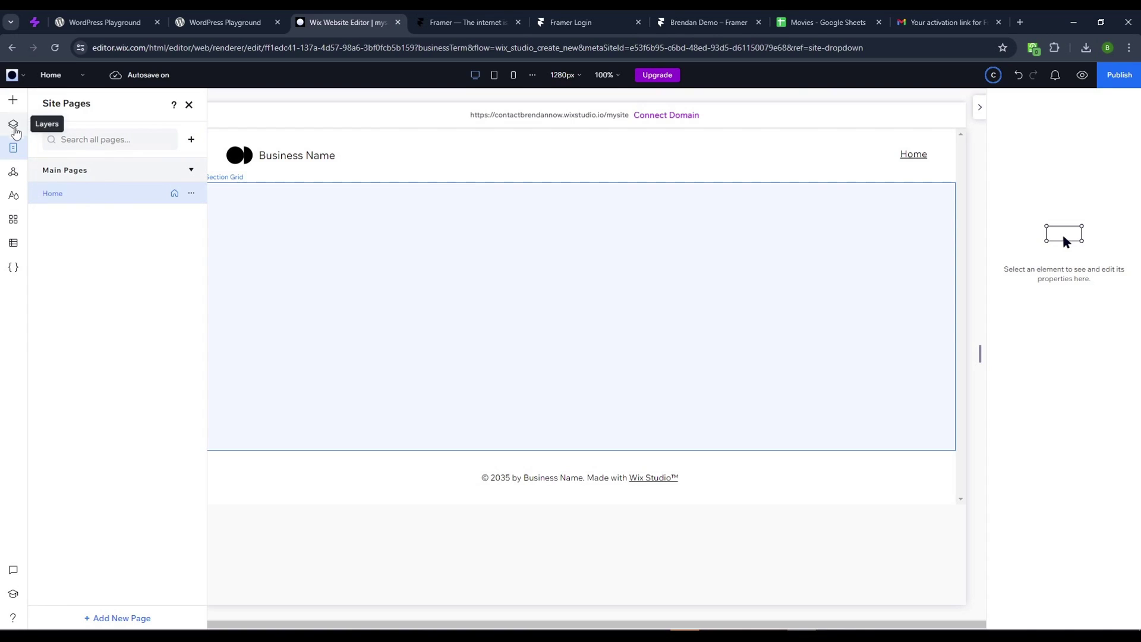
{"action": "left_click", "coordinate": [13, 149]}
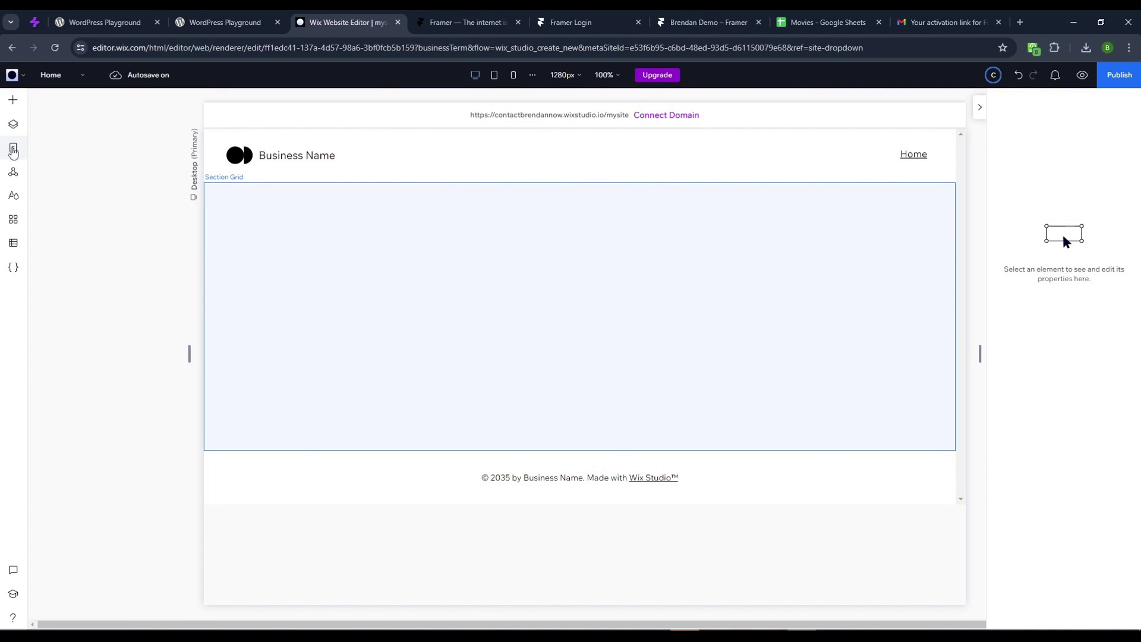
{"action": "left_click", "coordinate": [13, 172]}
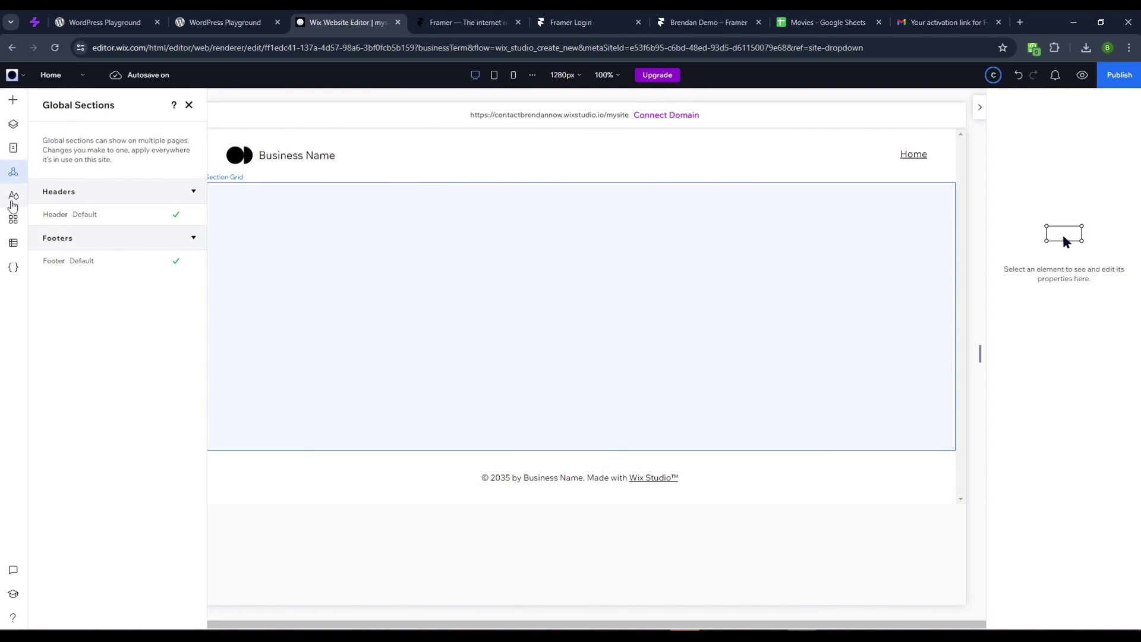
{"action": "left_click", "coordinate": [13, 199]}
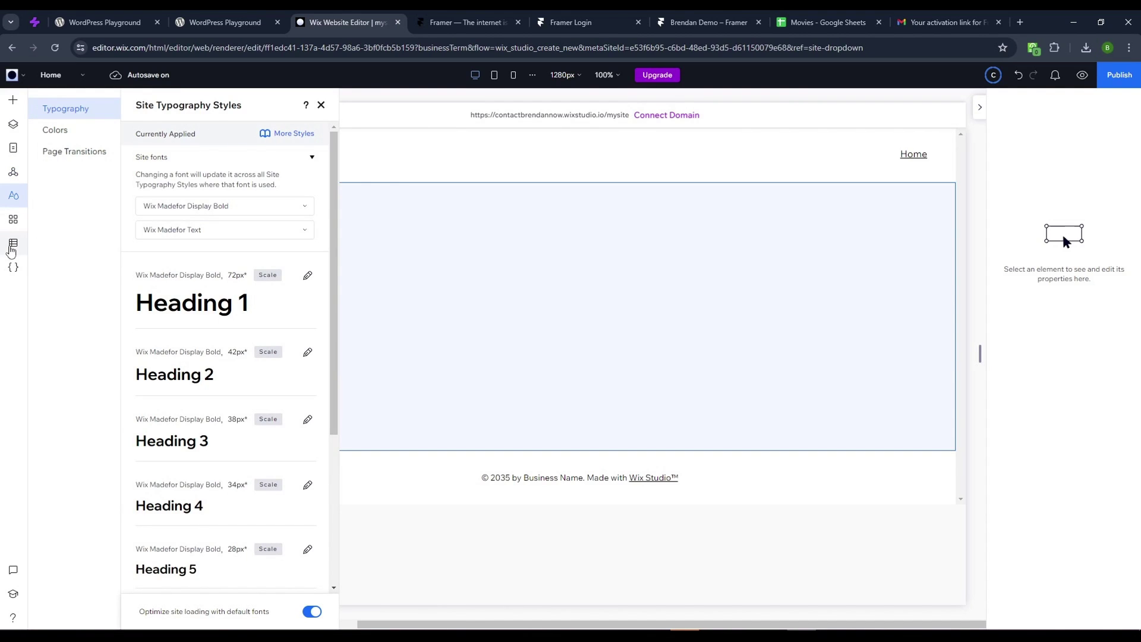
{"action": "left_click", "coordinate": [12, 249]}
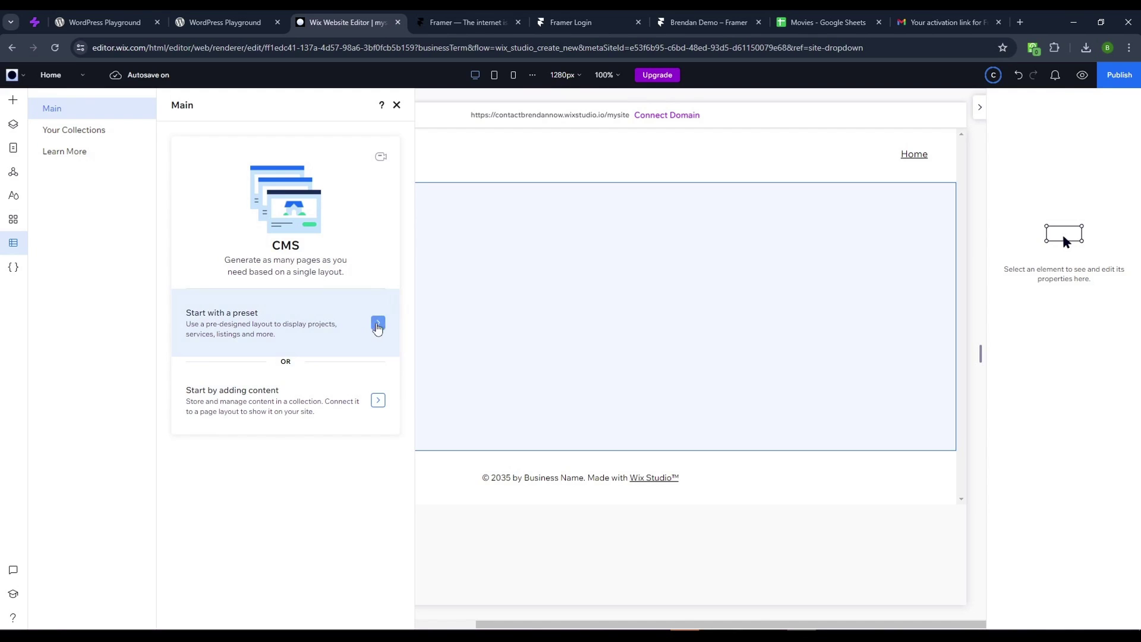
- Preview the preset collection layouts without picking one, then start by adding content with Create with AI
{"action": "left_click", "coordinate": [379, 326]}
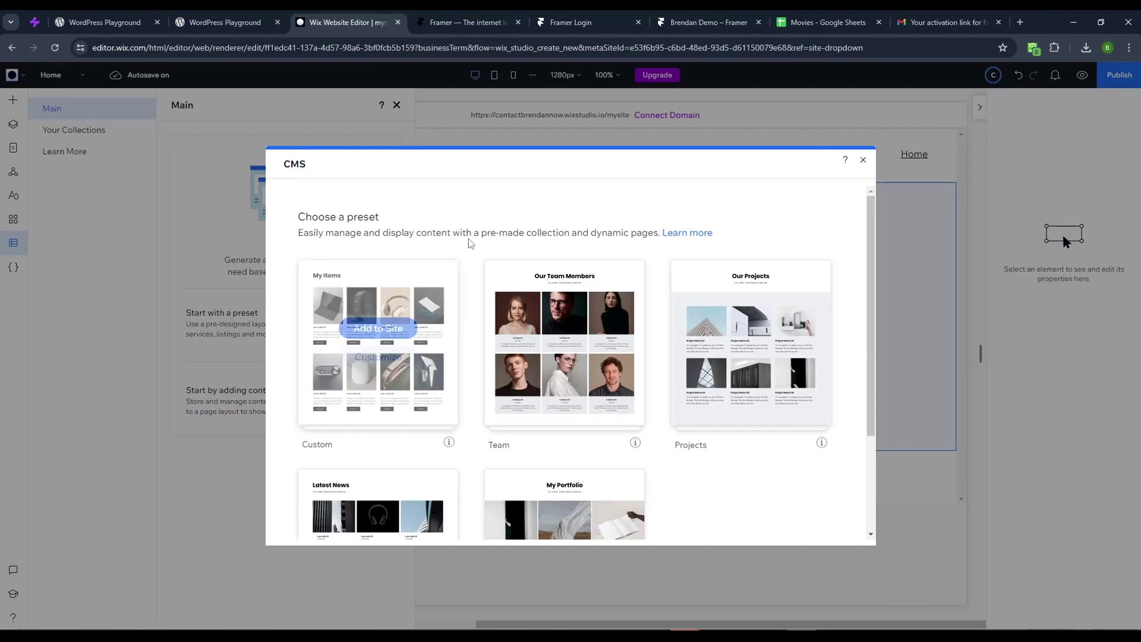
{"action": "scroll", "coordinate": [470, 242], "scroll_direction": "down", "scroll_amount": 3}
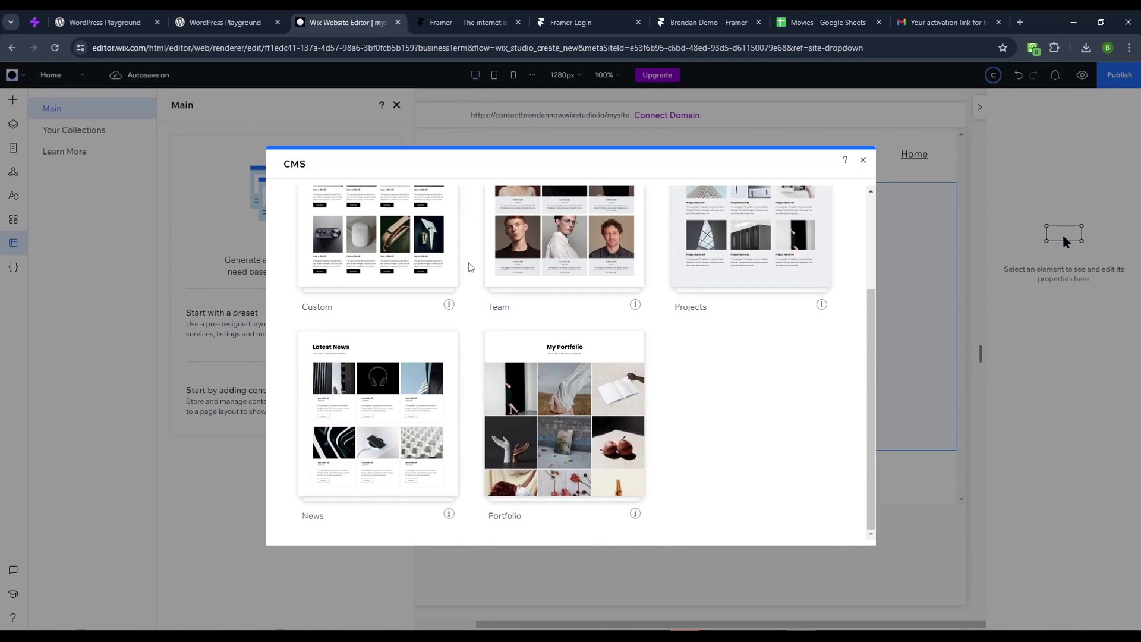
{"action": "scroll", "coordinate": [470, 267], "scroll_direction": "up", "scroll_amount": 3}
{"action": "left_click", "coordinate": [863, 159]}
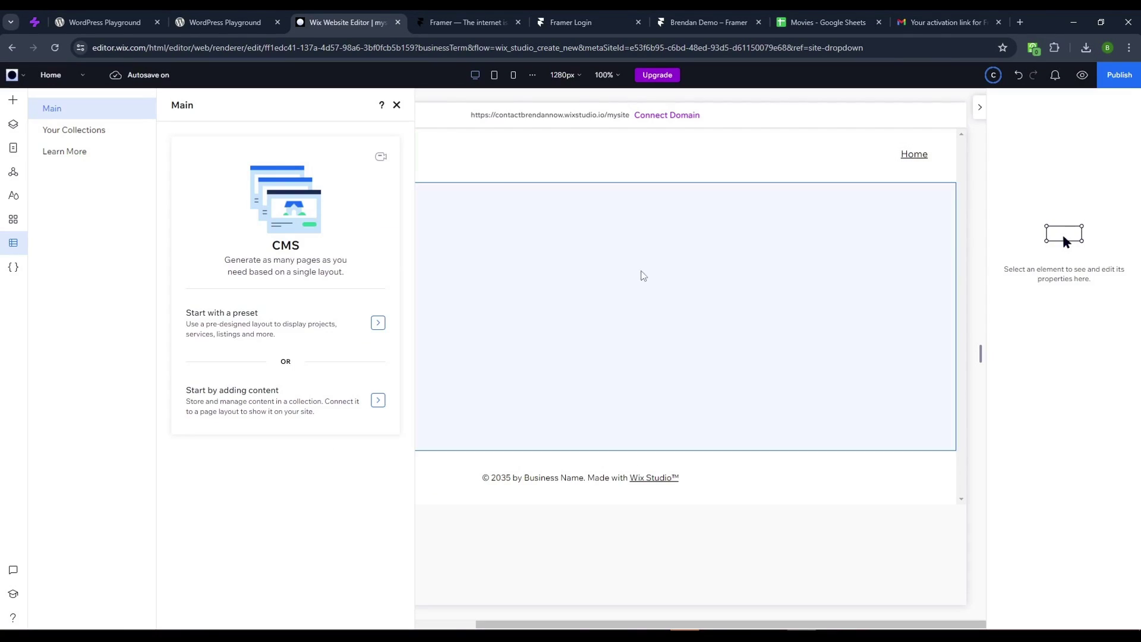
{"action": "left_click", "coordinate": [309, 402]}
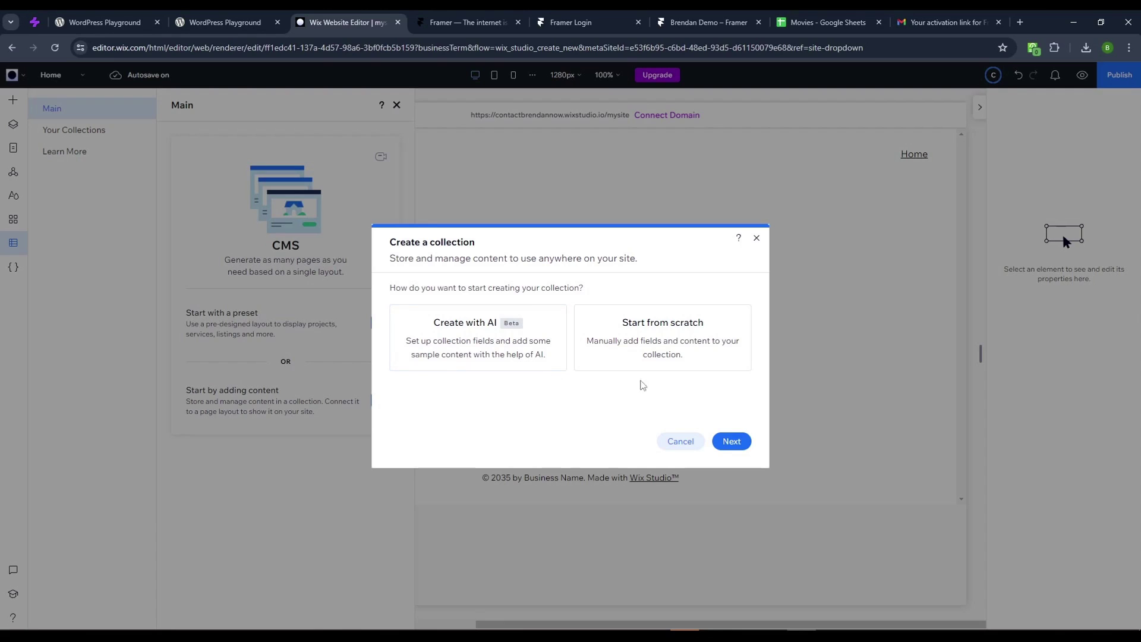
{"action": "left_click", "coordinate": [483, 347]}
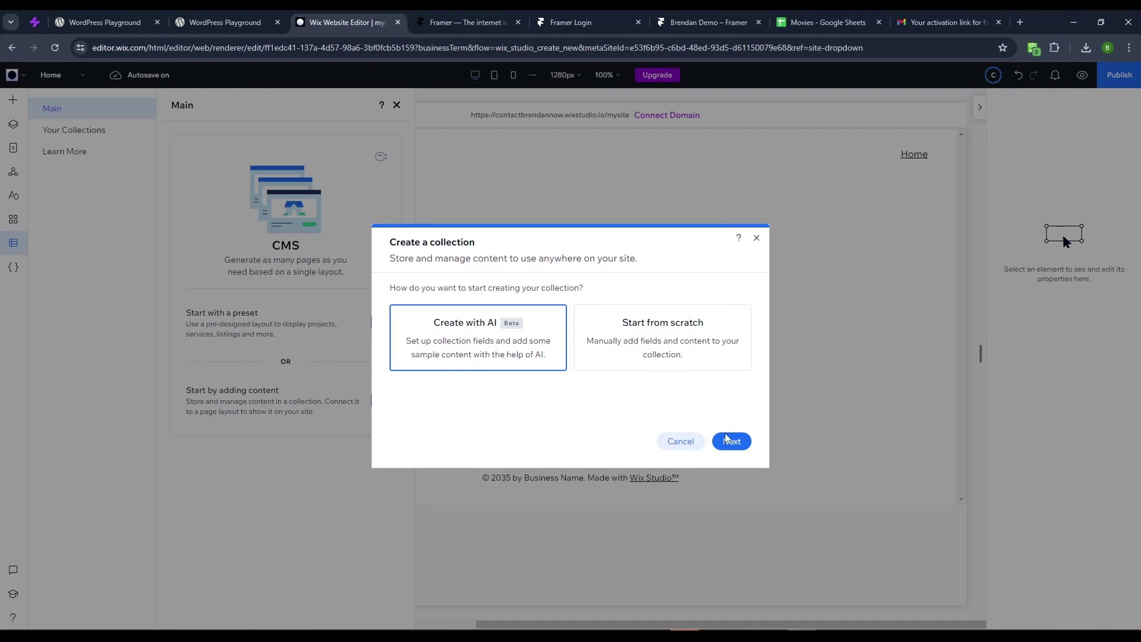
- Enter Movies as the AI collection name and add a short description
{"action": "left_click", "coordinate": [746, 446]}
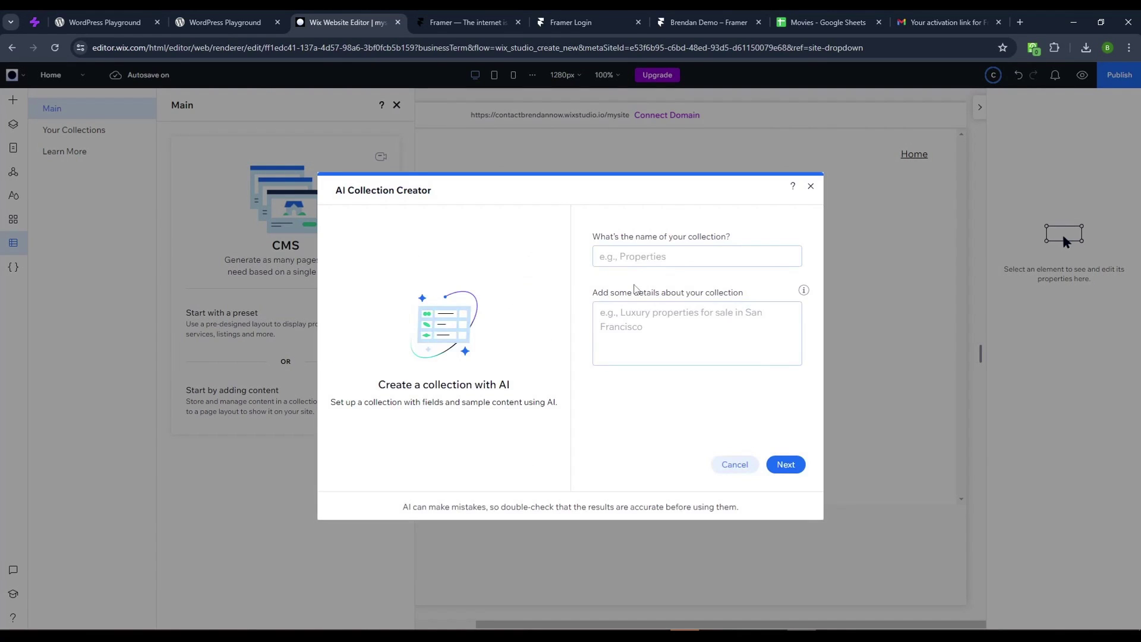
{"action": "left_click", "coordinate": [637, 260]}
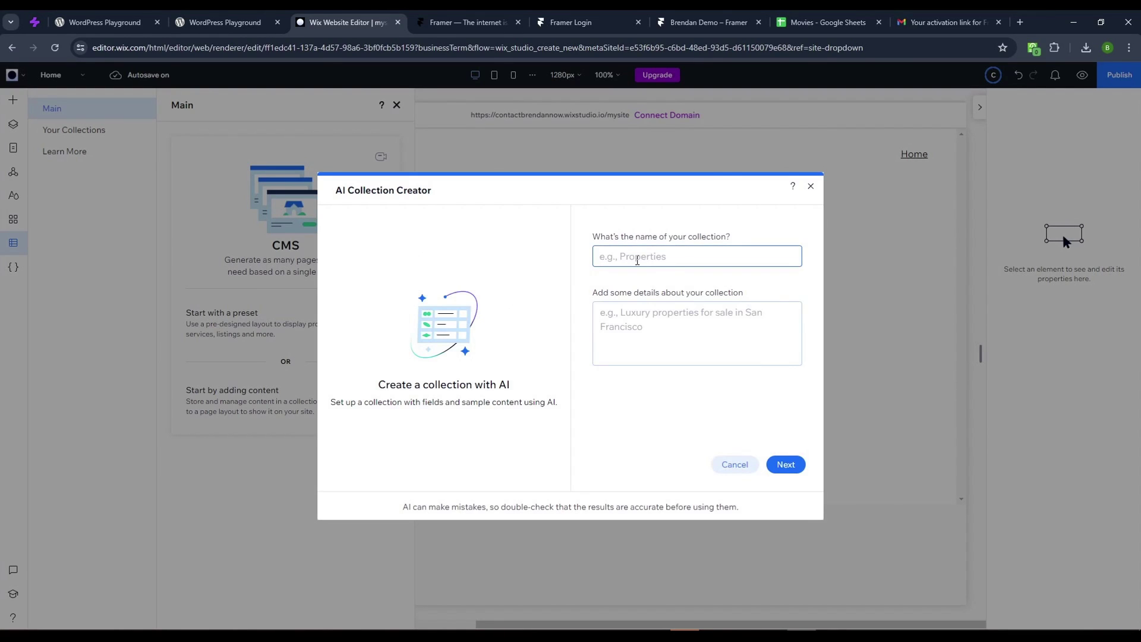
{"action": "type", "text": "Movies"}
{"action": "key", "text": "Tab"}
{"action": "type", "text": "a"}
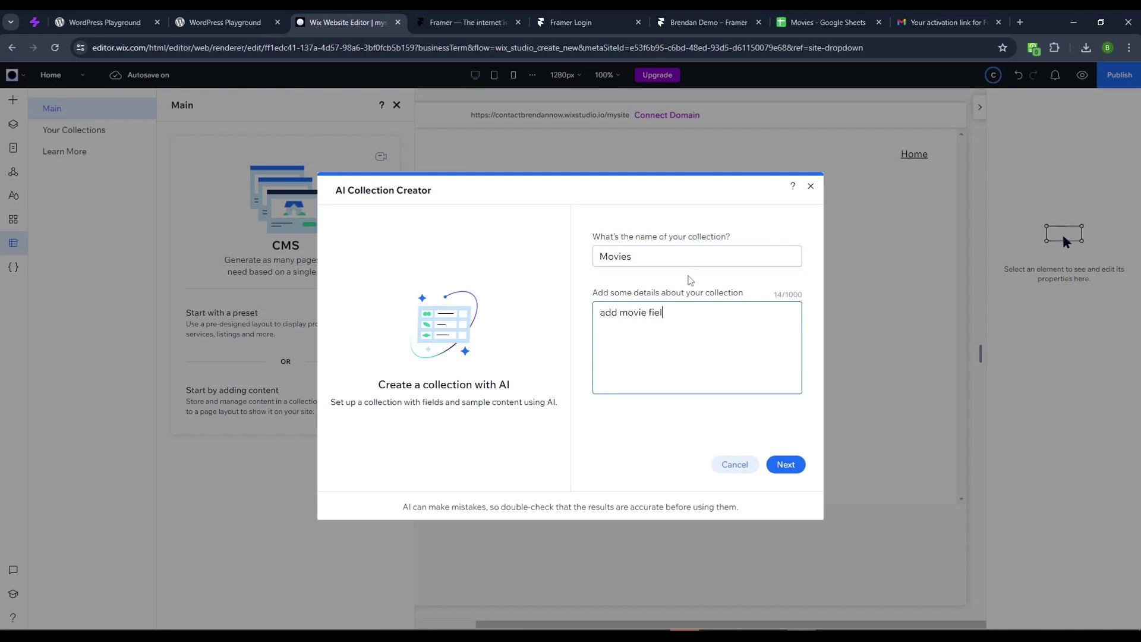
{"action": "type", "text": "ke how IMDB has it"}
- Generate Title, Genre, Release Date, Rating and Image URL fields and create the collection with sample content
{"action": "left_click", "coordinate": [785, 464]}
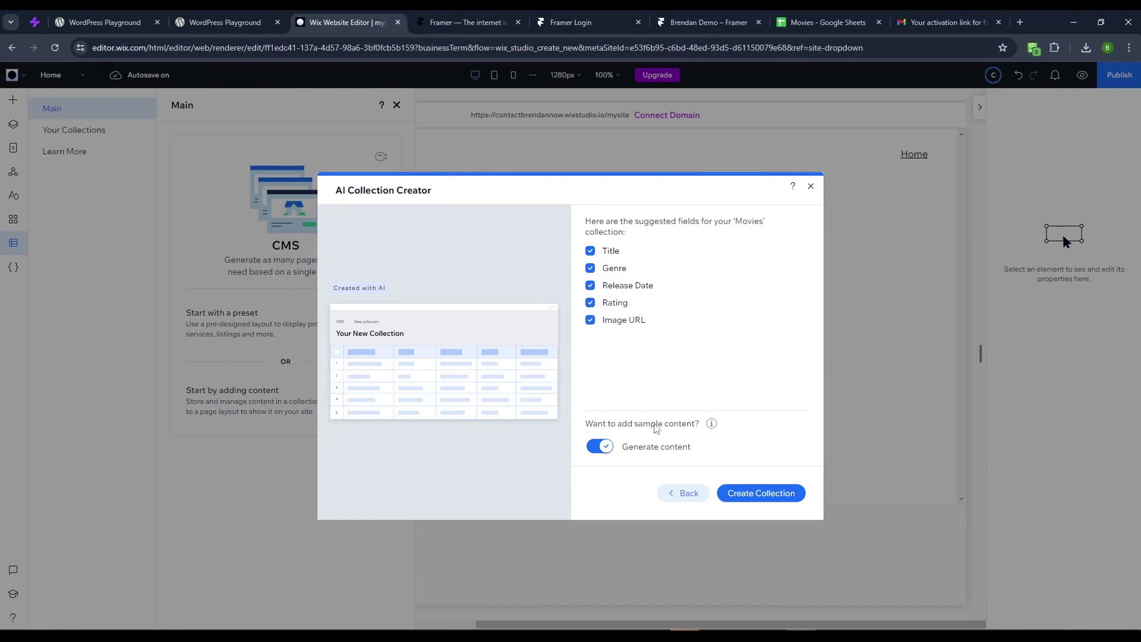
{"action": "mouse_move", "coordinate": [725, 422]}
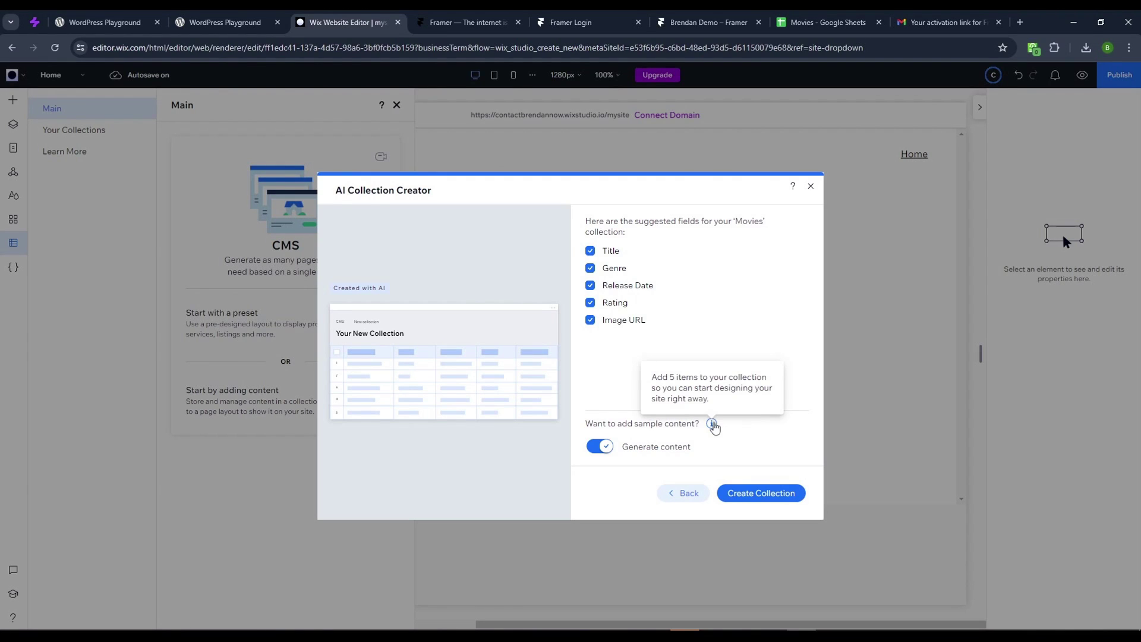
{"action": "left_click", "coordinate": [746, 494]}
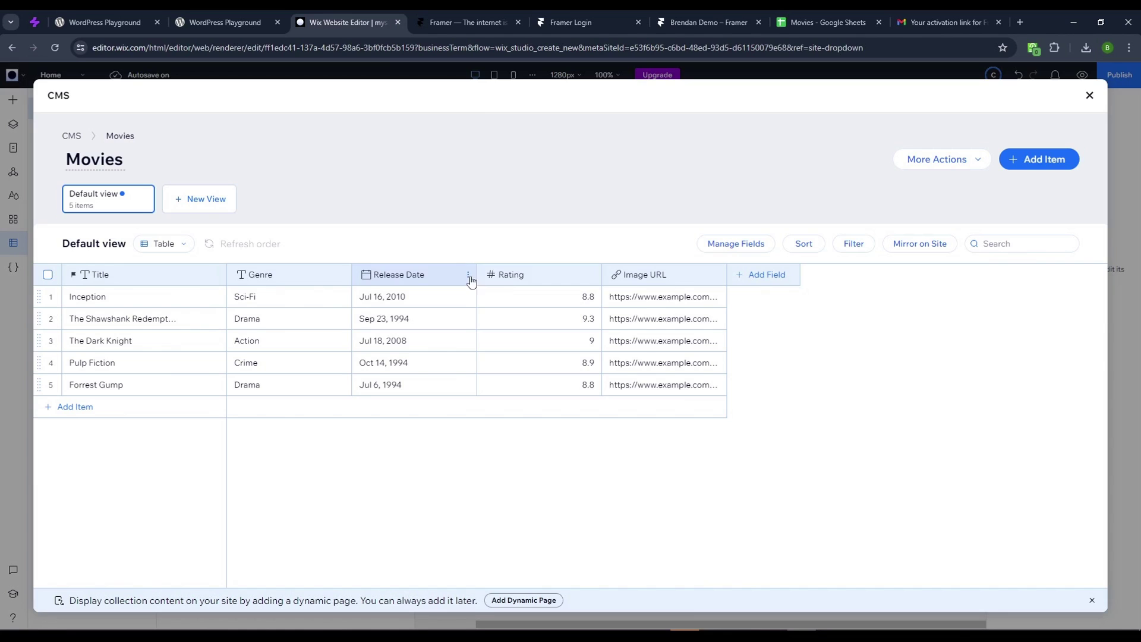
- Browse the Add Field types without adding one, then bring up Manage Fields to see shown and hidden fields
{"action": "left_click", "coordinate": [765, 278]}
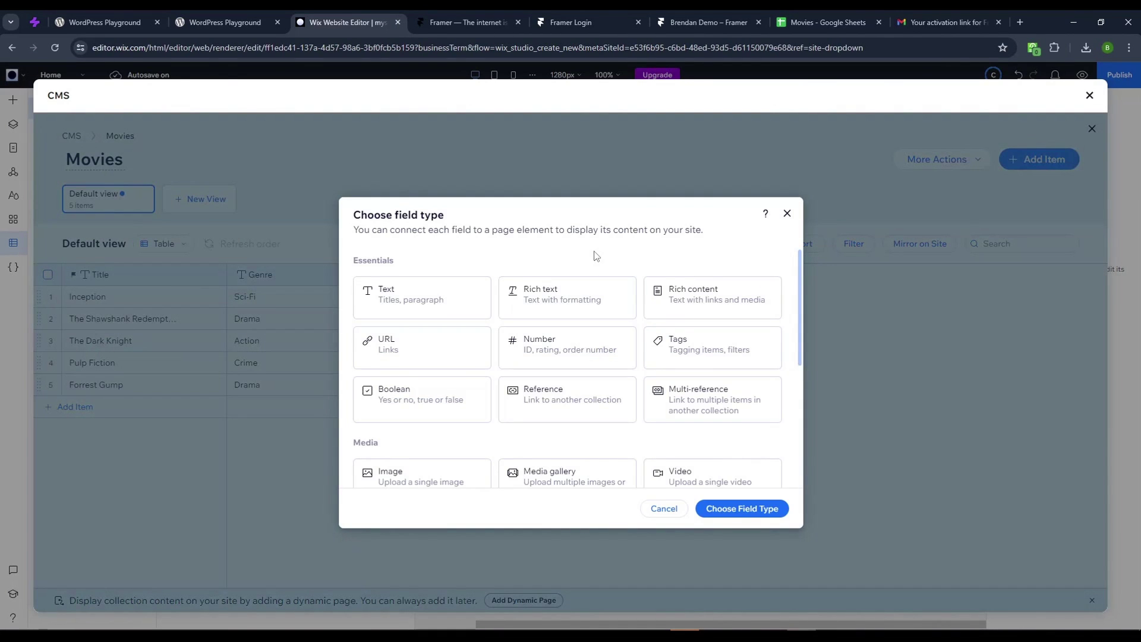
{"action": "scroll", "coordinate": [595, 256], "scroll_direction": "down", "scroll_amount": 5}
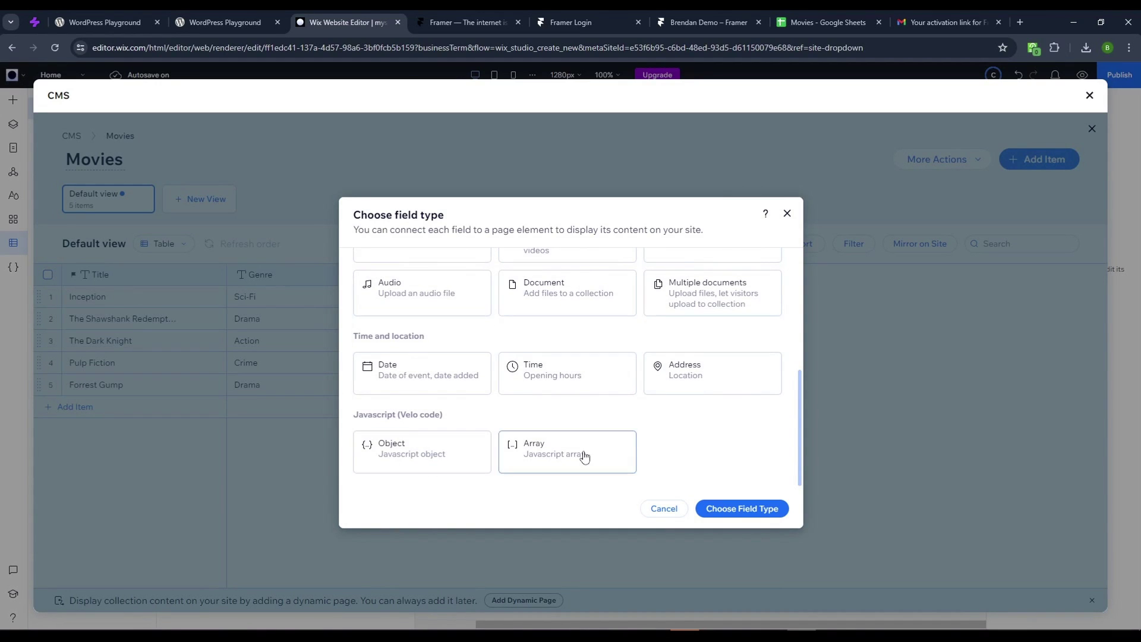
{"action": "left_click_drag", "start_coordinate": [802, 436], "coordinate": [800, 299]}
{"action": "left_click", "coordinate": [787, 213]}
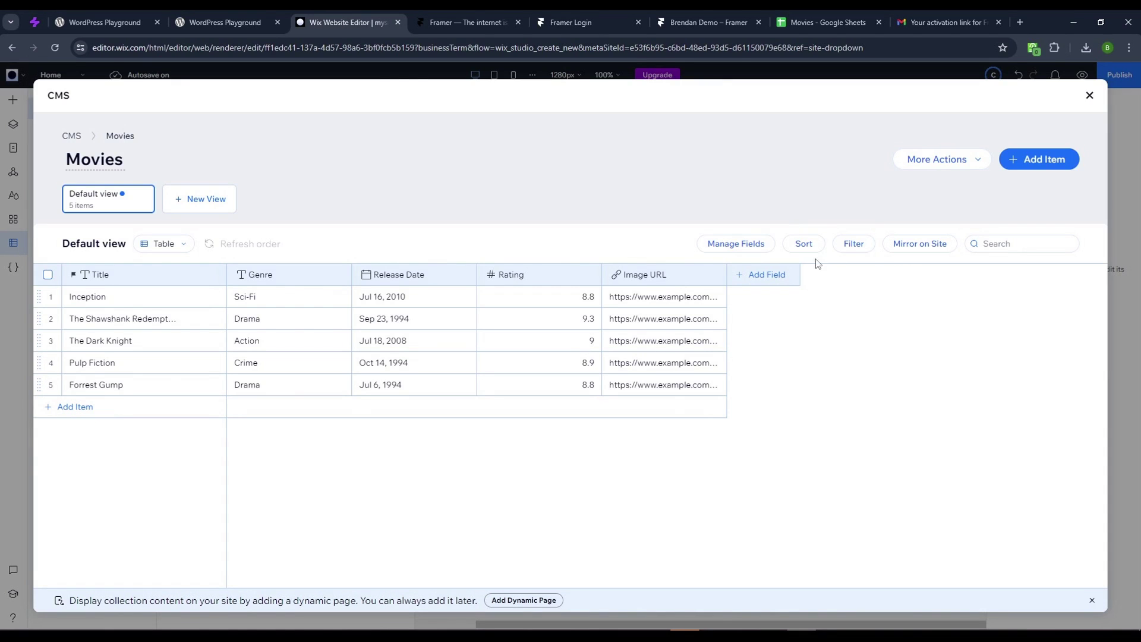
{"action": "left_click", "coordinate": [735, 244]}
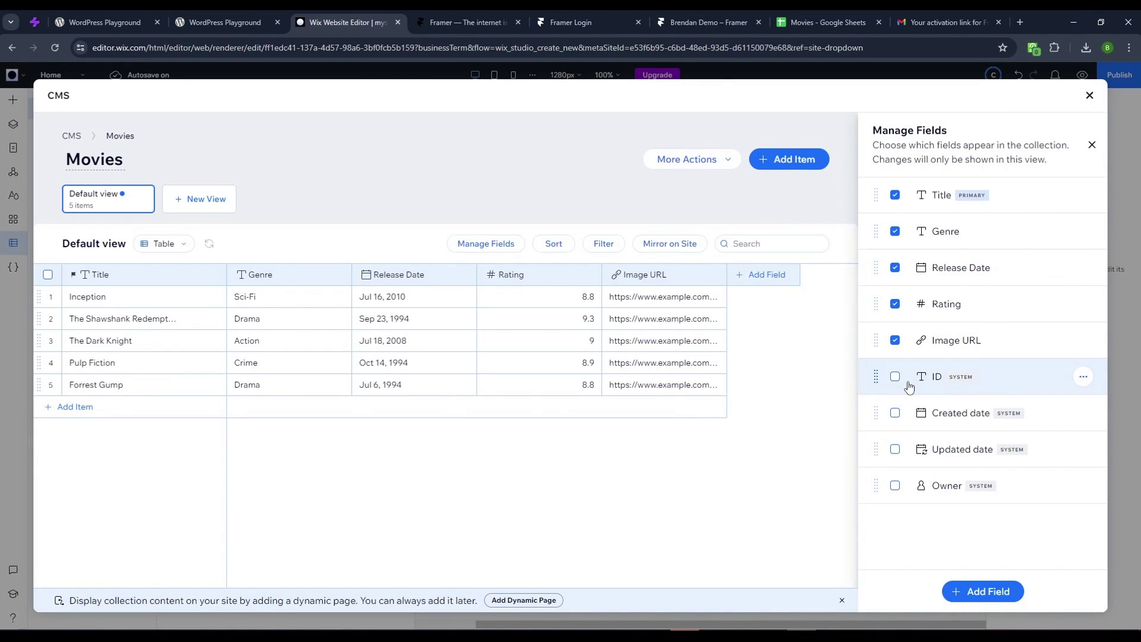
- Open the Movies collection and start a new field of type Multi-reference
{"action": "left_click", "coordinate": [1090, 97]}
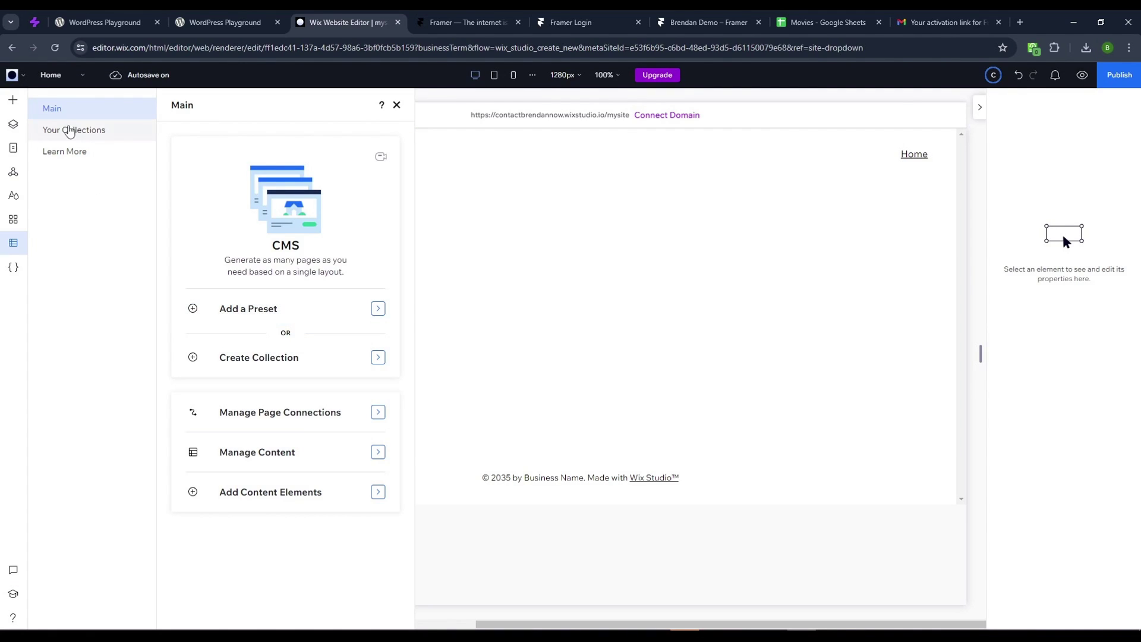
{"action": "left_click", "coordinate": [70, 131]}
{"action": "left_click", "coordinate": [255, 189]}
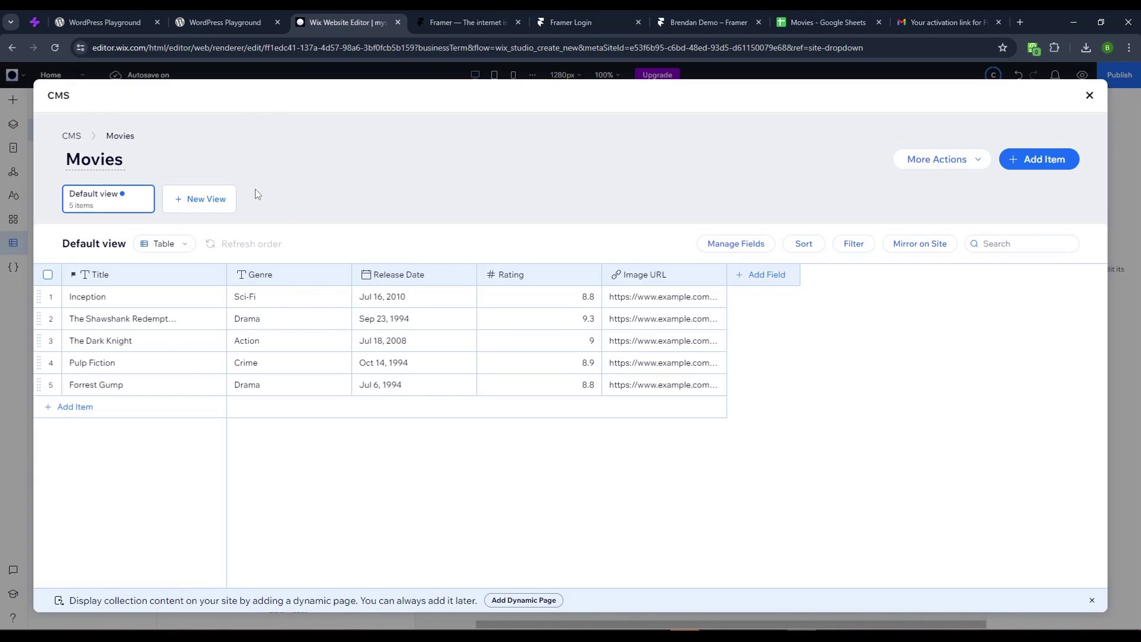
{"action": "left_click", "coordinate": [760, 274]}
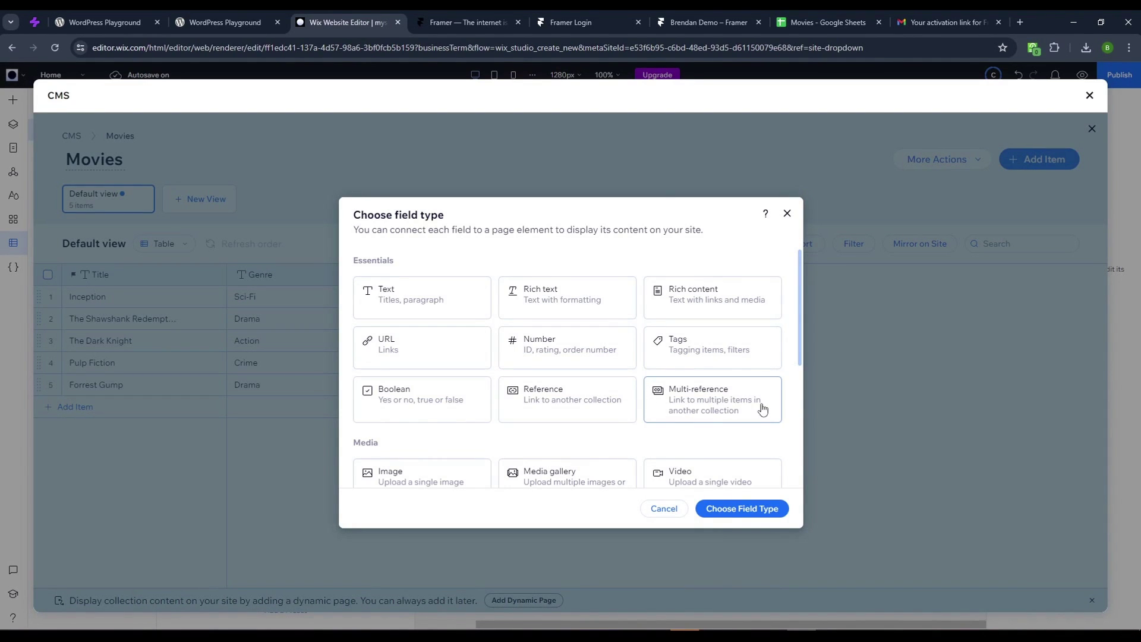
{"action": "left_click", "coordinate": [690, 410]}
{"action": "left_click", "coordinate": [742, 509]}
- Switch back and forth between the field type choice and reference settings, keeping Multi-reference
{"action": "left_click", "coordinate": [473, 408]}
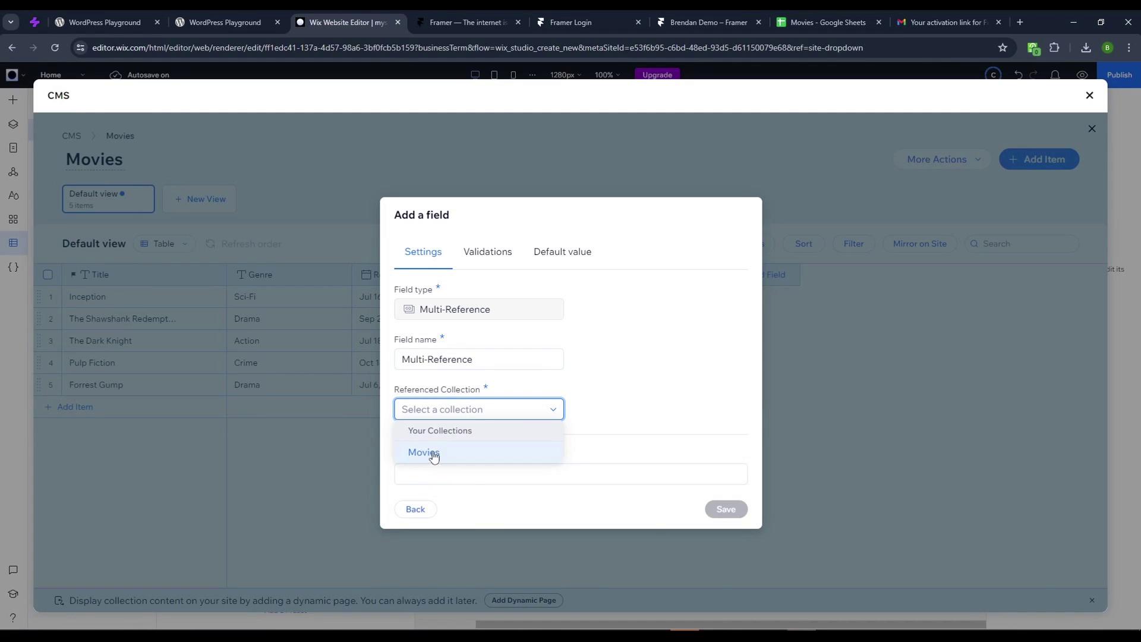
{"action": "left_click", "coordinate": [709, 400]}
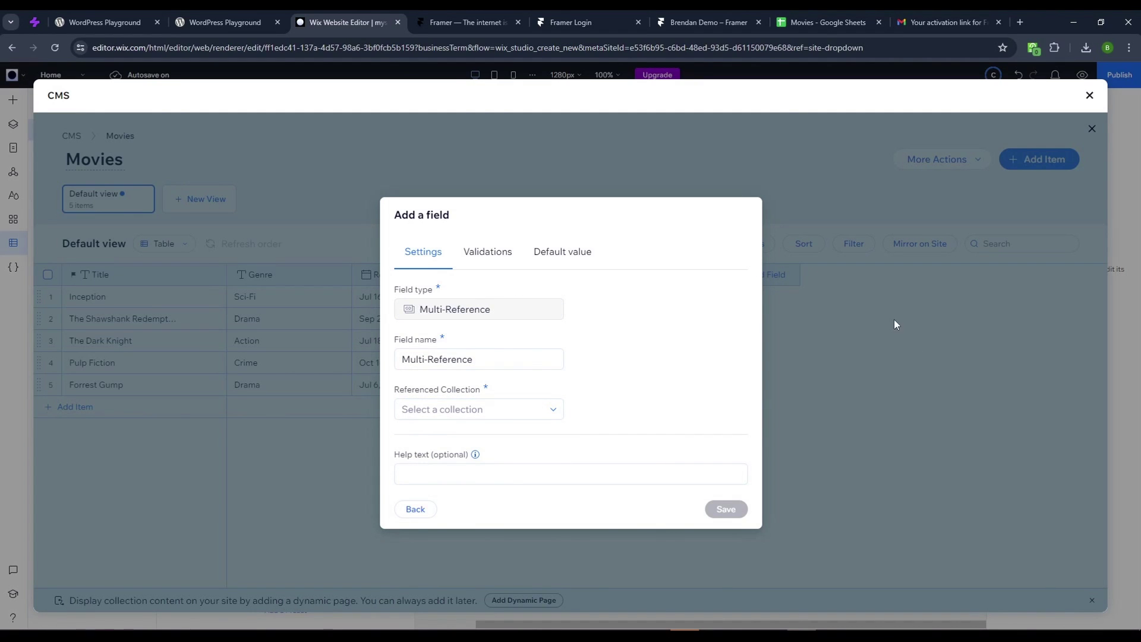
{"action": "left_click", "coordinate": [411, 510]}
{"action": "left_click", "coordinate": [658, 509]}
{"action": "left_click", "coordinate": [428, 514]}
{"action": "left_click", "coordinate": [734, 508]}
{"action": "left_click", "coordinate": [415, 509]}
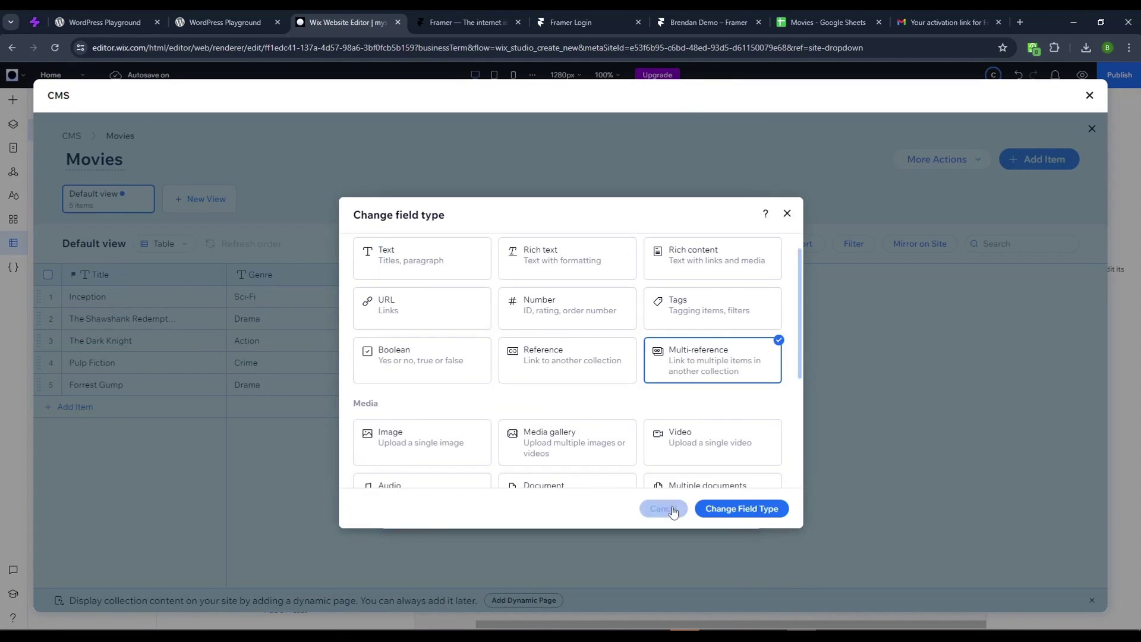
{"action": "left_click", "coordinate": [673, 510]}
{"action": "left_click", "coordinate": [416, 509]}
{"action": "left_click", "coordinate": [660, 509]}
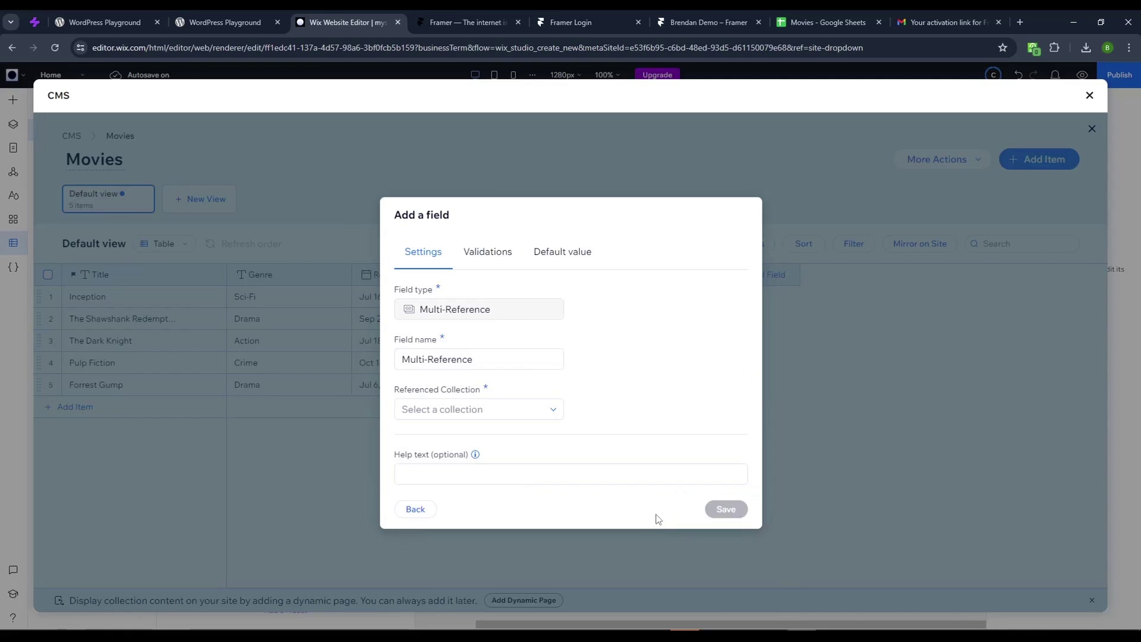
{"action": "left_click", "coordinate": [416, 509]}
{"action": "left_click", "coordinate": [784, 212]}
- Set the Referenced Collection to Movies and save the Multi-Reference field
{"action": "left_click", "coordinate": [487, 252]}
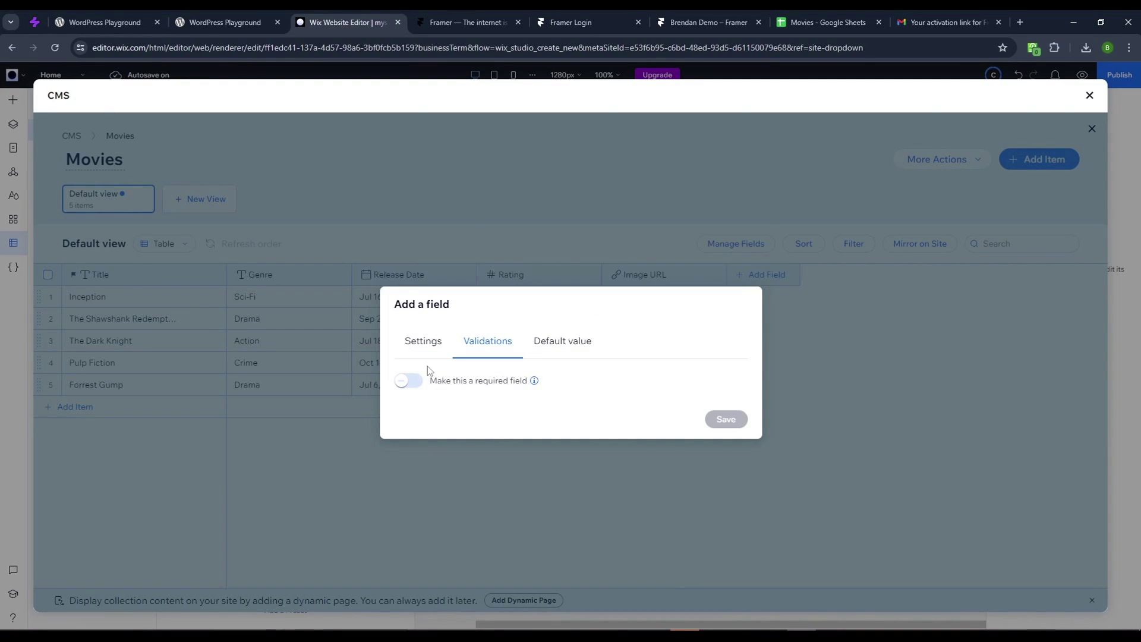
{"action": "left_click", "coordinate": [423, 340]}
{"action": "left_click", "coordinate": [475, 409]}
{"action": "left_click", "coordinate": [437, 449]}
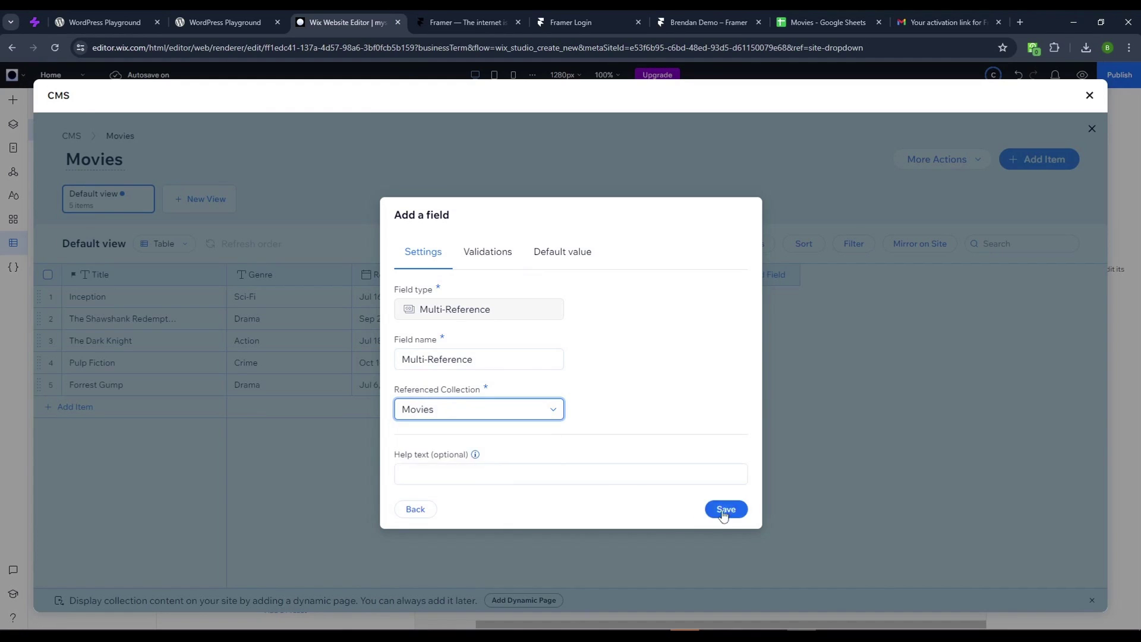
{"action": "left_click", "coordinate": [724, 510]}
- Delete the Multi-Reference field from Movies, ticking 'Yes, delete field' to confirm
{"action": "left_click", "coordinate": [844, 277]}
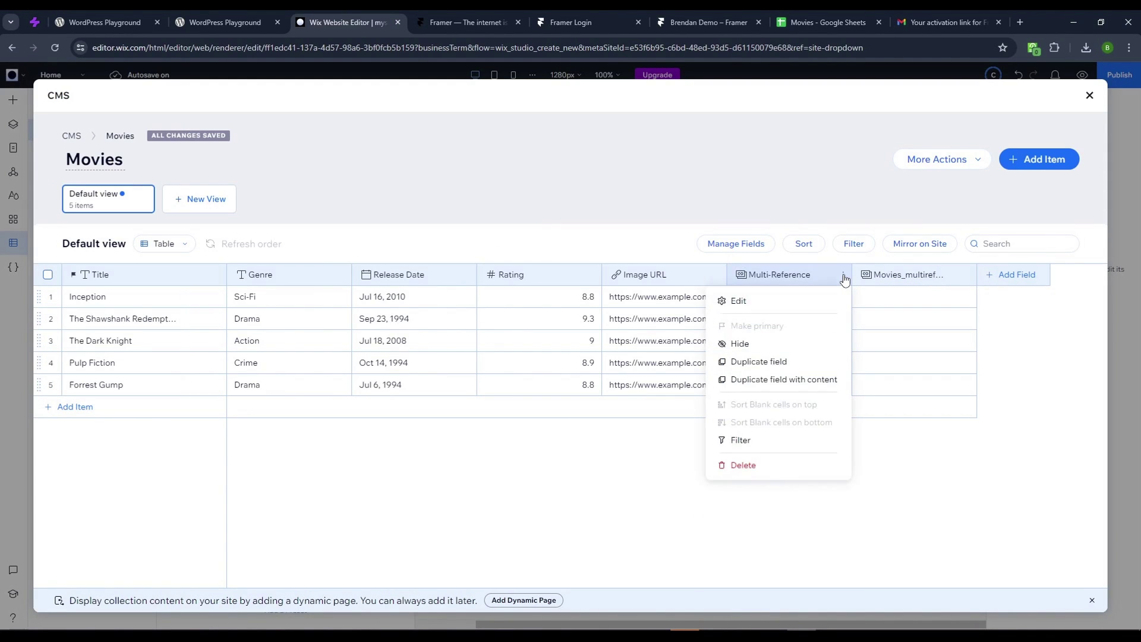
{"action": "left_click", "coordinate": [743, 464]}
{"action": "left_click", "coordinate": [685, 456]}
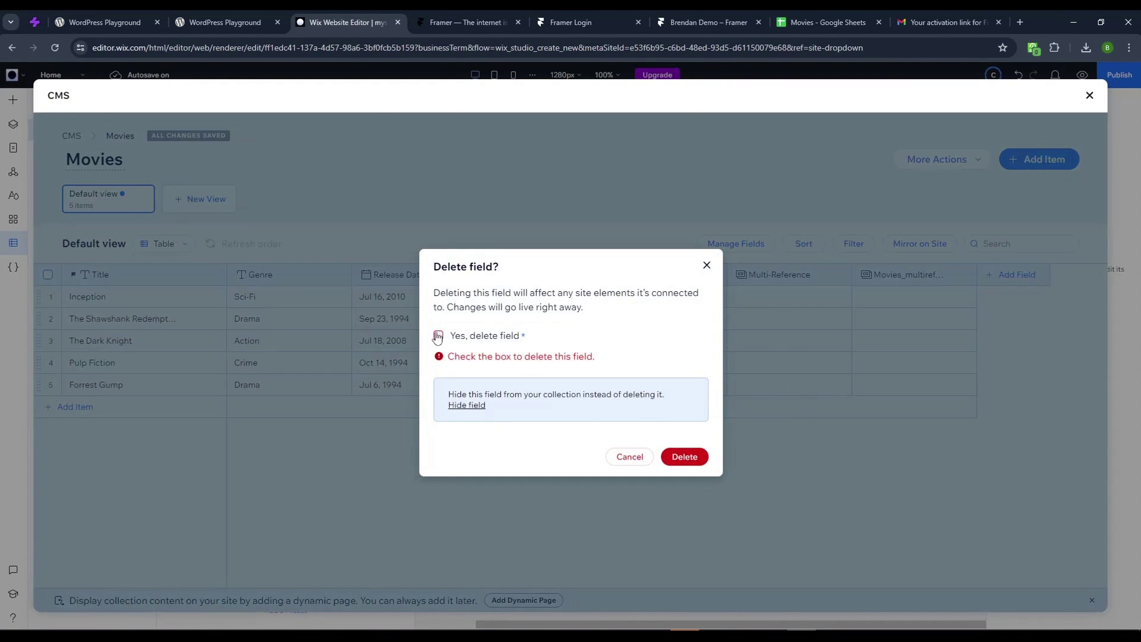
{"action": "left_click", "coordinate": [438, 336]}
{"action": "left_click", "coordinate": [684, 456]}
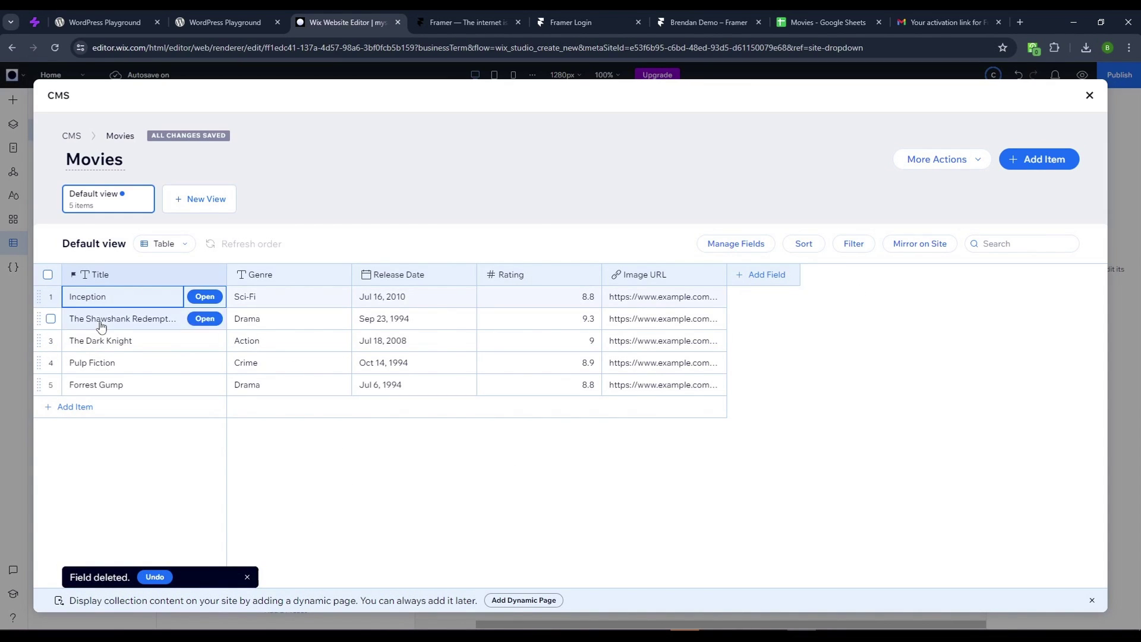
- Add a Movies dynamic list page to the site
{"action": "left_click", "coordinate": [246, 577]}
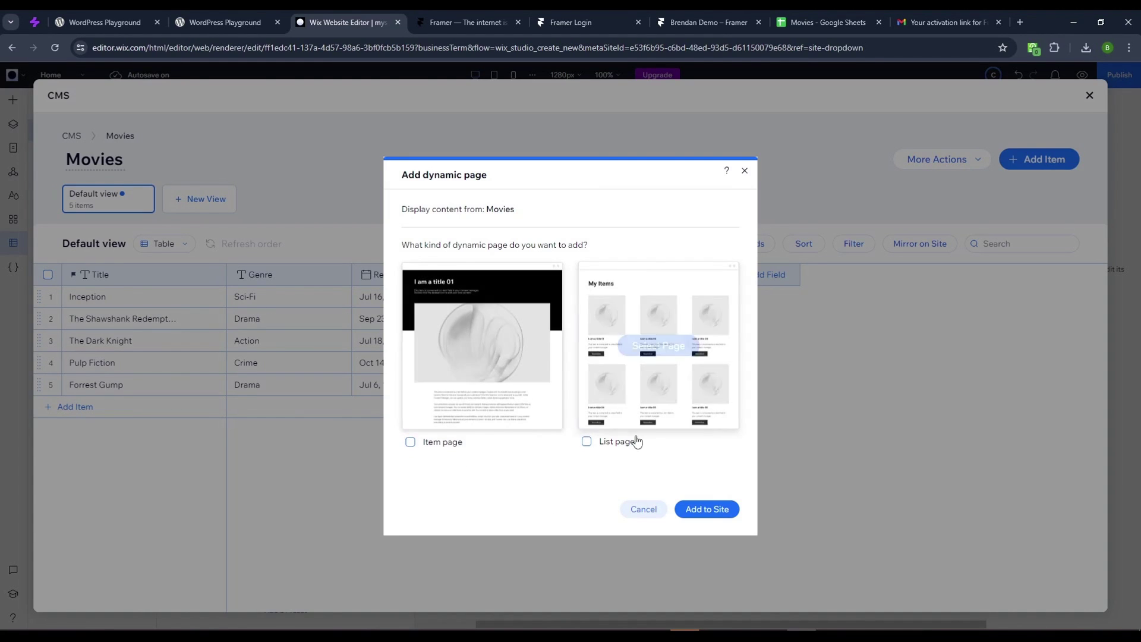
{"action": "left_click", "coordinate": [588, 441]}
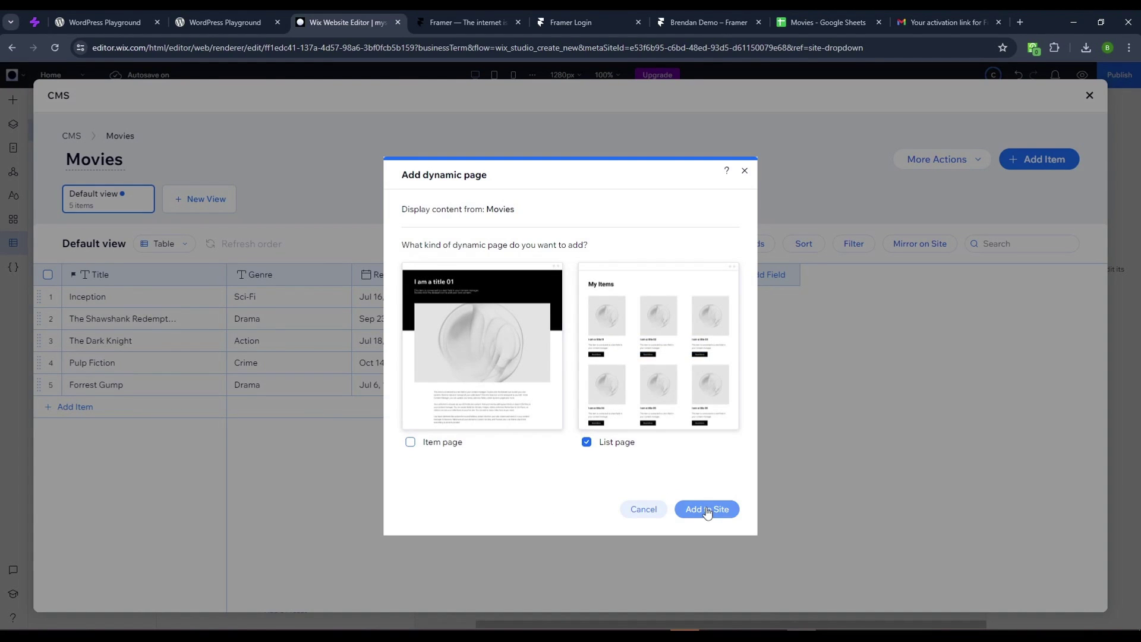
{"action": "left_click", "coordinate": [707, 509]}
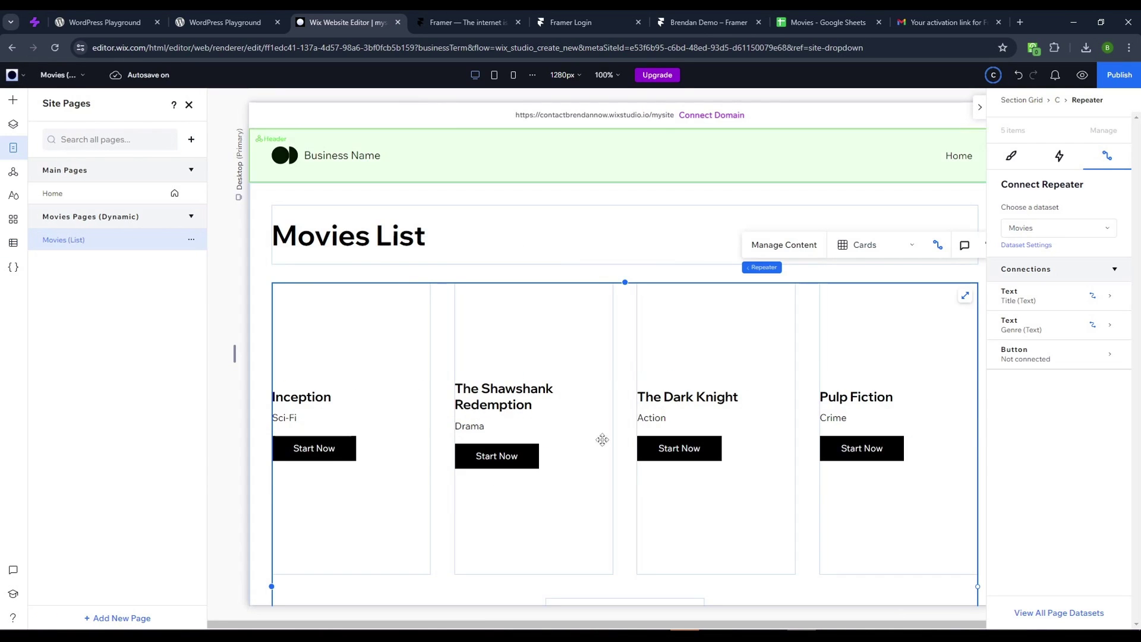
- Select the Inception, Shawshank Redemption, Dark Knight and Pulp Fiction cards on the Movies list page
{"action": "scroll", "coordinate": [601, 458], "scroll_direction": "down", "scroll_amount": 5}
{"action": "scroll", "coordinate": [601, 458], "scroll_direction": "up", "scroll_amount": 5}
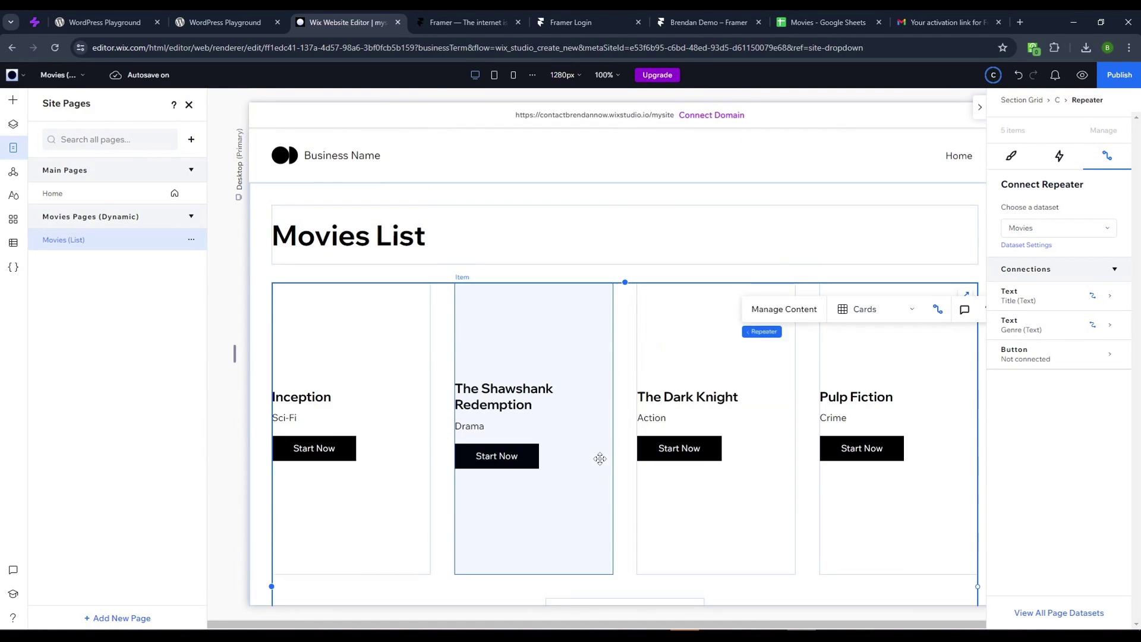
{"action": "left_click", "coordinate": [357, 332]}
{"action": "left_click", "coordinate": [487, 348]}
{"action": "left_click", "coordinate": [653, 342]}
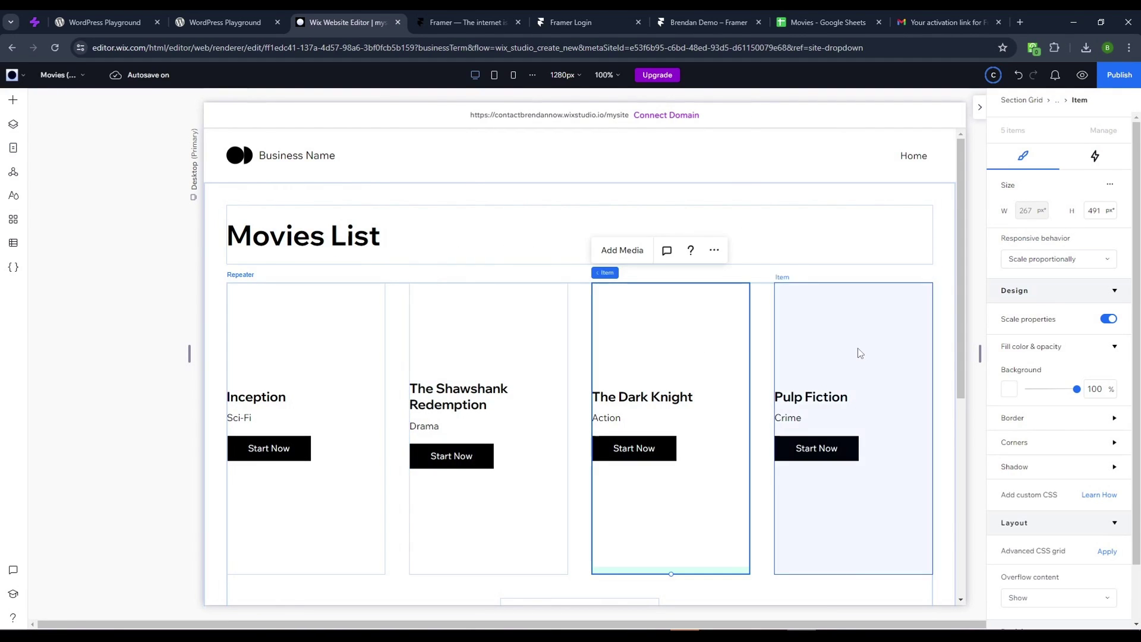
{"action": "left_click", "coordinate": [856, 351]}
- Select the movie-card repeater in Layers and keep it connected to the Movies dataset
{"action": "left_click", "coordinate": [13, 132]}
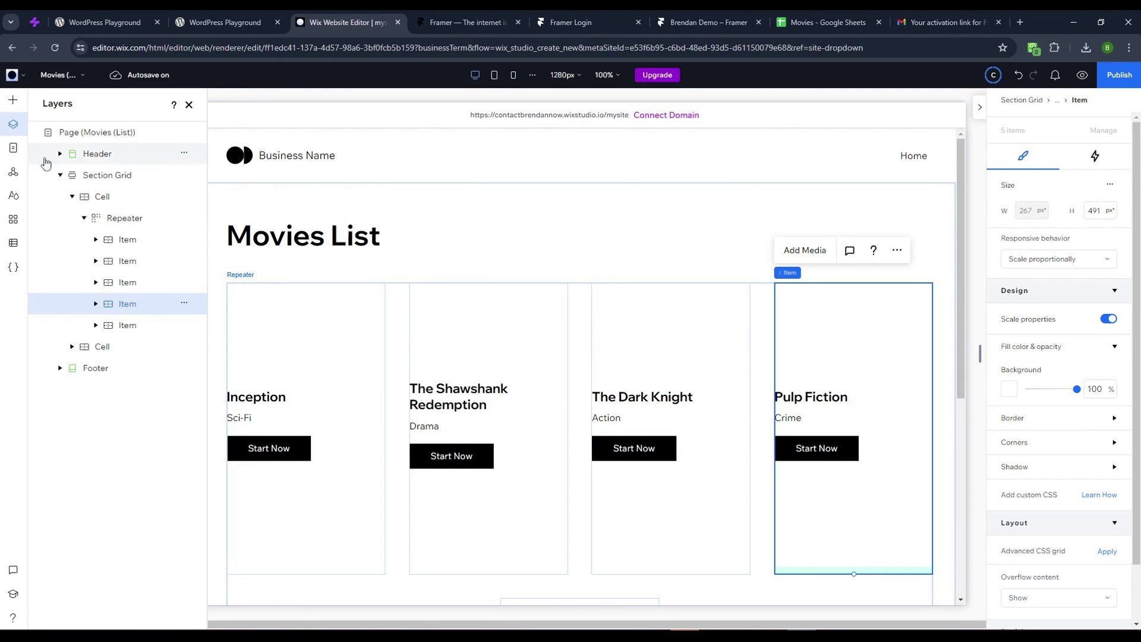
{"action": "left_click", "coordinate": [114, 218]}
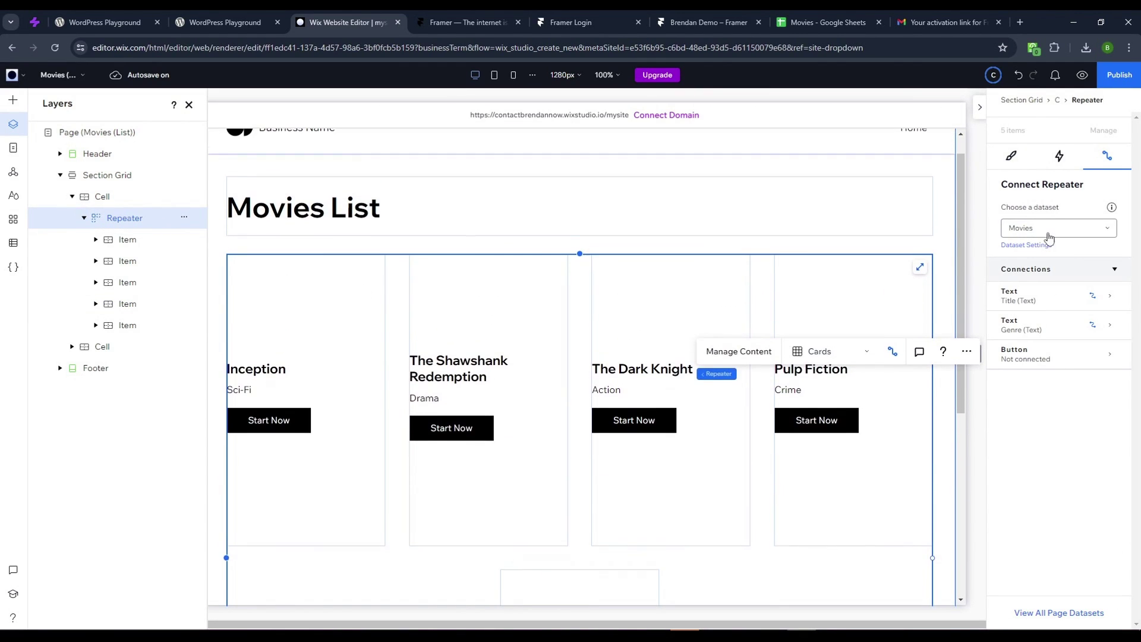
{"action": "left_click", "coordinate": [1023, 232]}
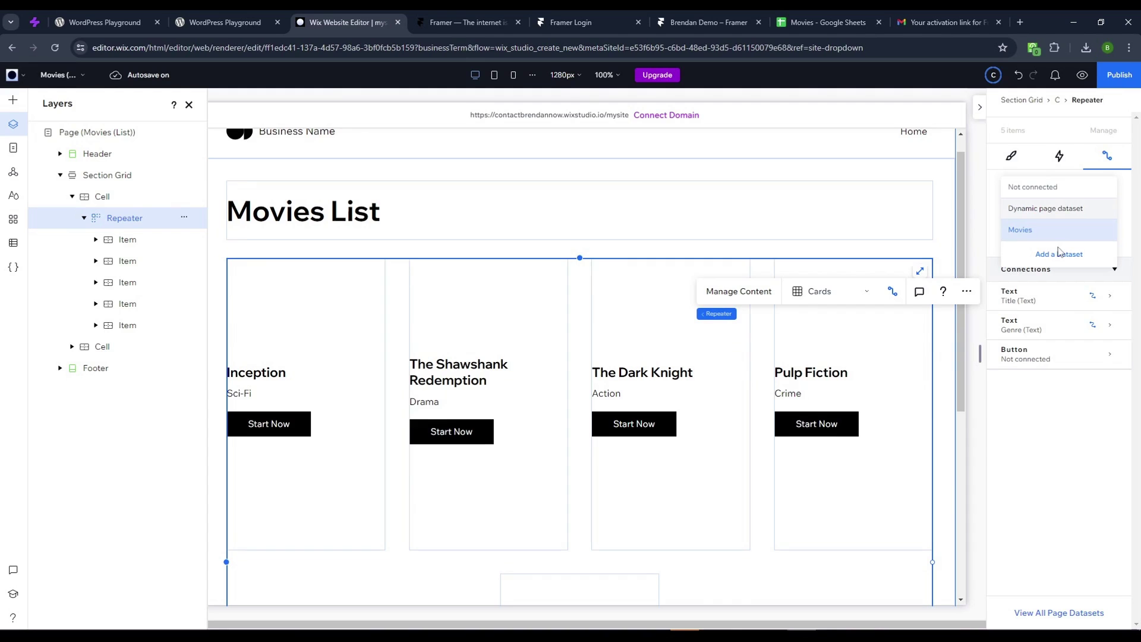
{"action": "left_click", "coordinate": [1051, 427]}
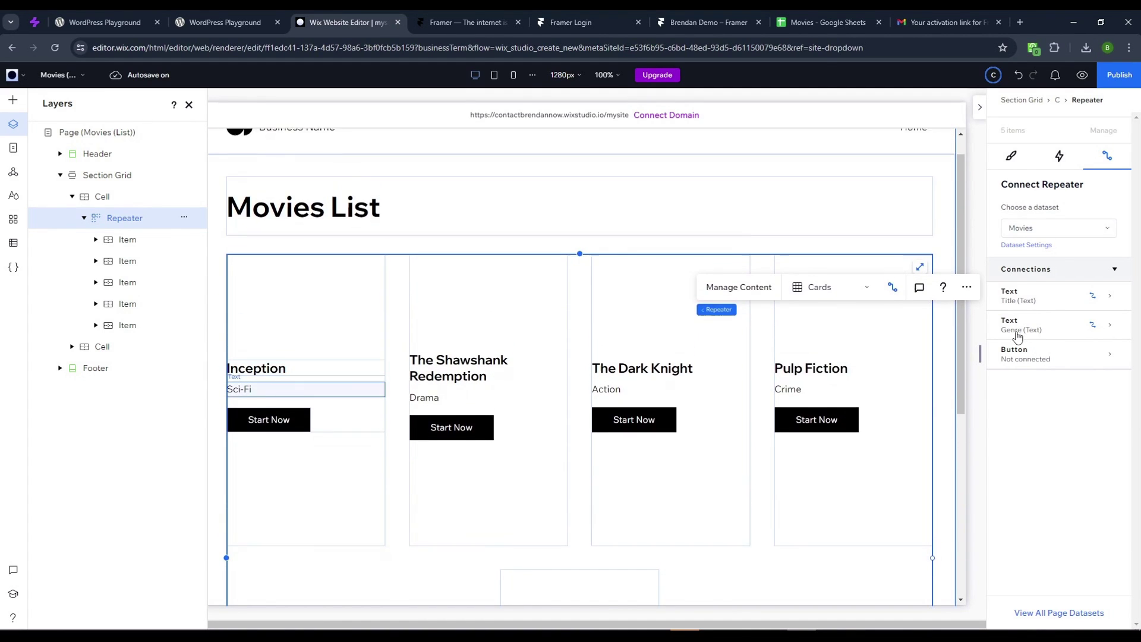
- Connect the Start Now button's click action to Image URL, leaving its label unconnected
{"action": "left_click", "coordinate": [1018, 354]}
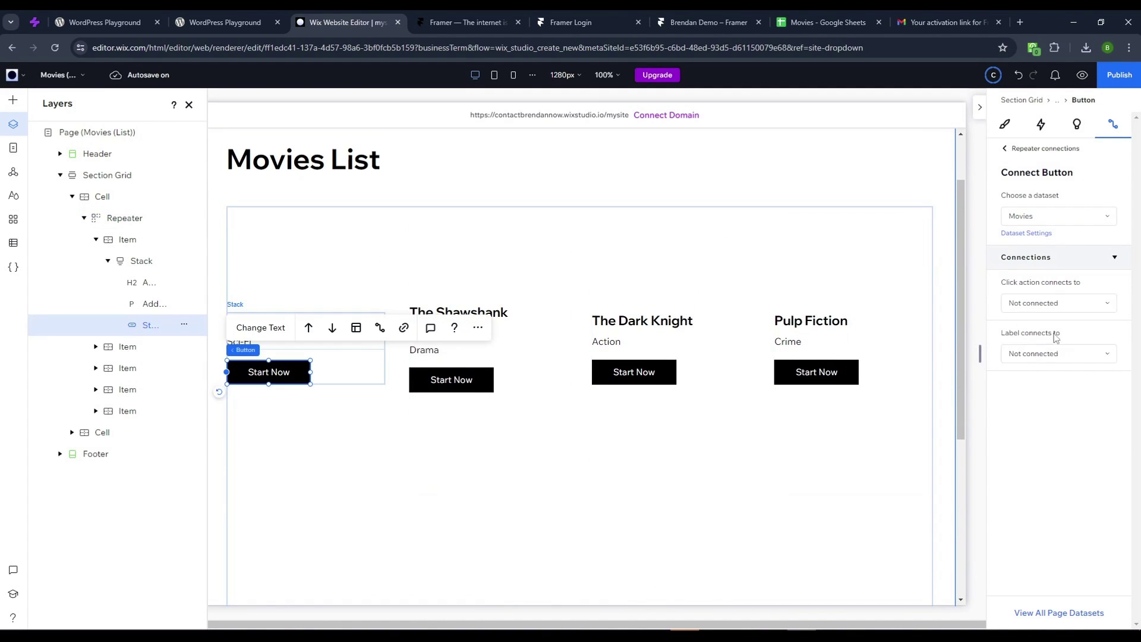
{"action": "left_click", "coordinate": [1035, 304]}
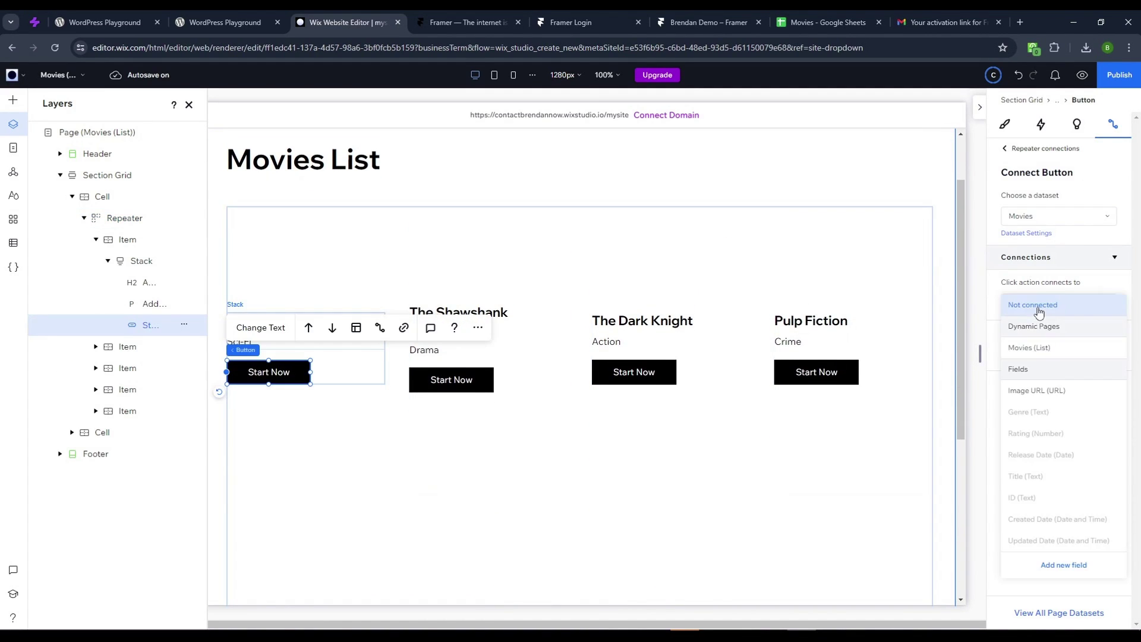
{"action": "left_click", "coordinate": [1058, 392]}
{"action": "left_click", "coordinate": [1106, 421]}
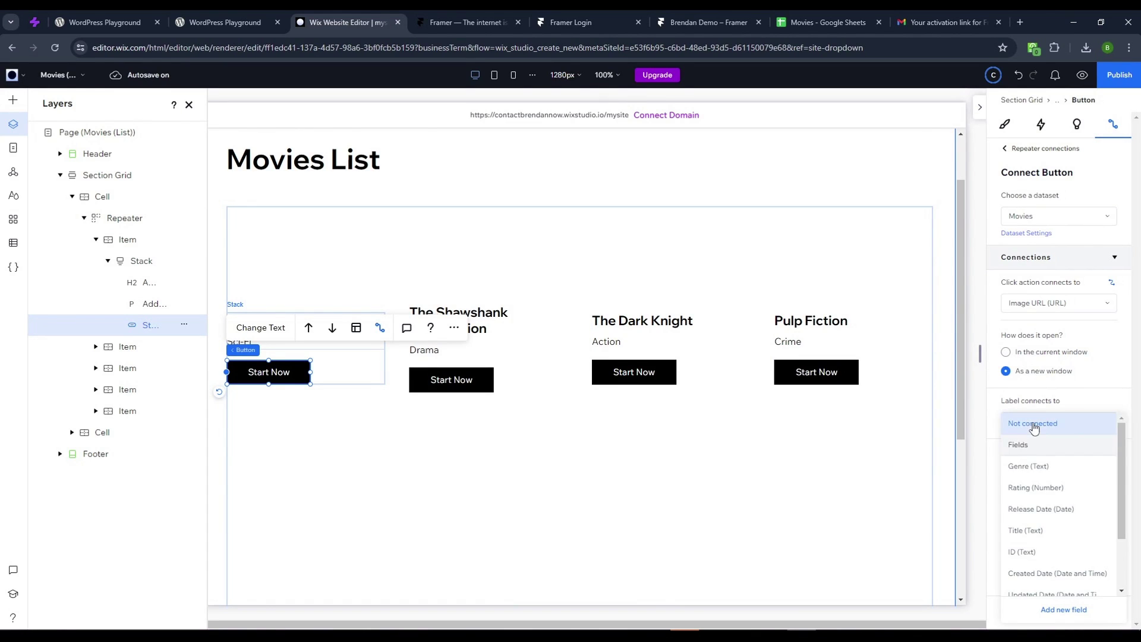
{"action": "left_click", "coordinate": [991, 369]}
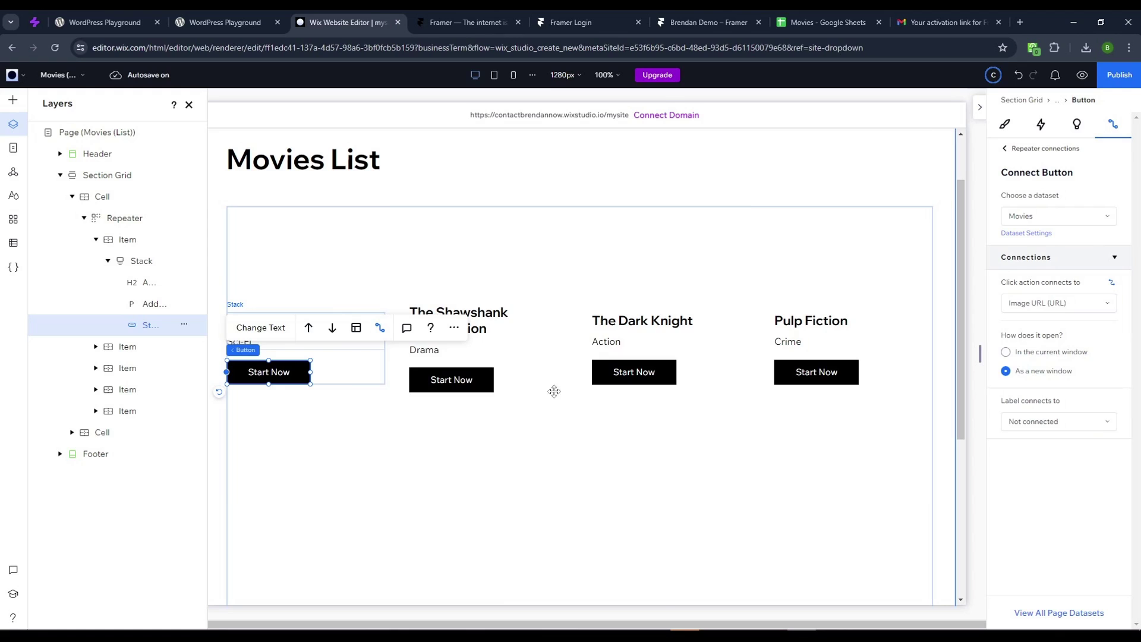
{"action": "left_click", "coordinate": [310, 442]}
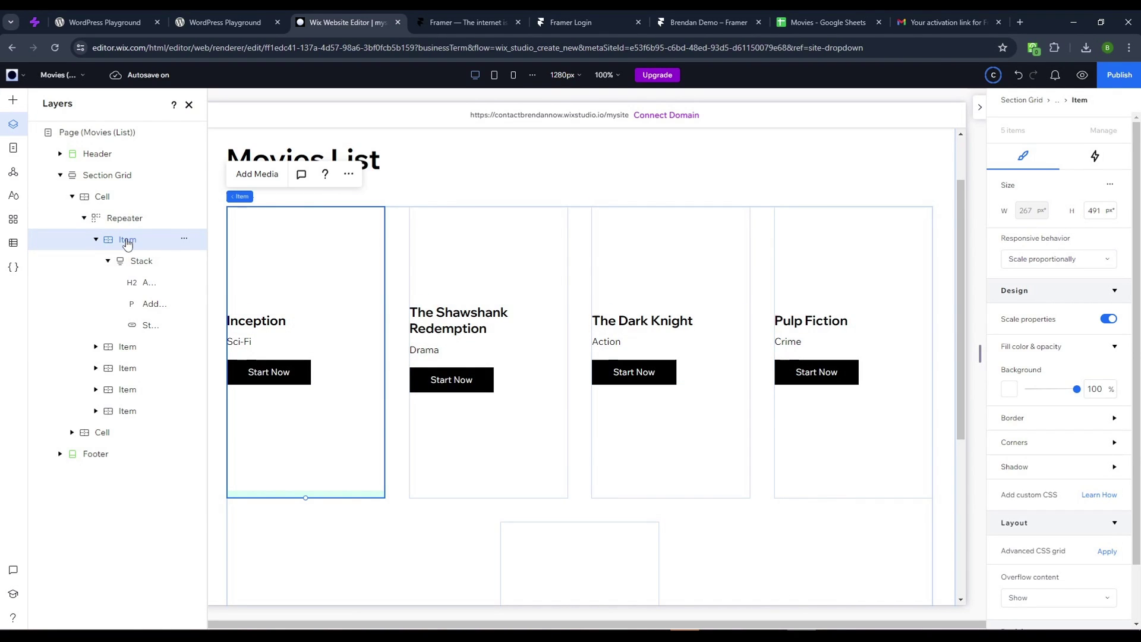
{"action": "left_click", "coordinate": [119, 196]}
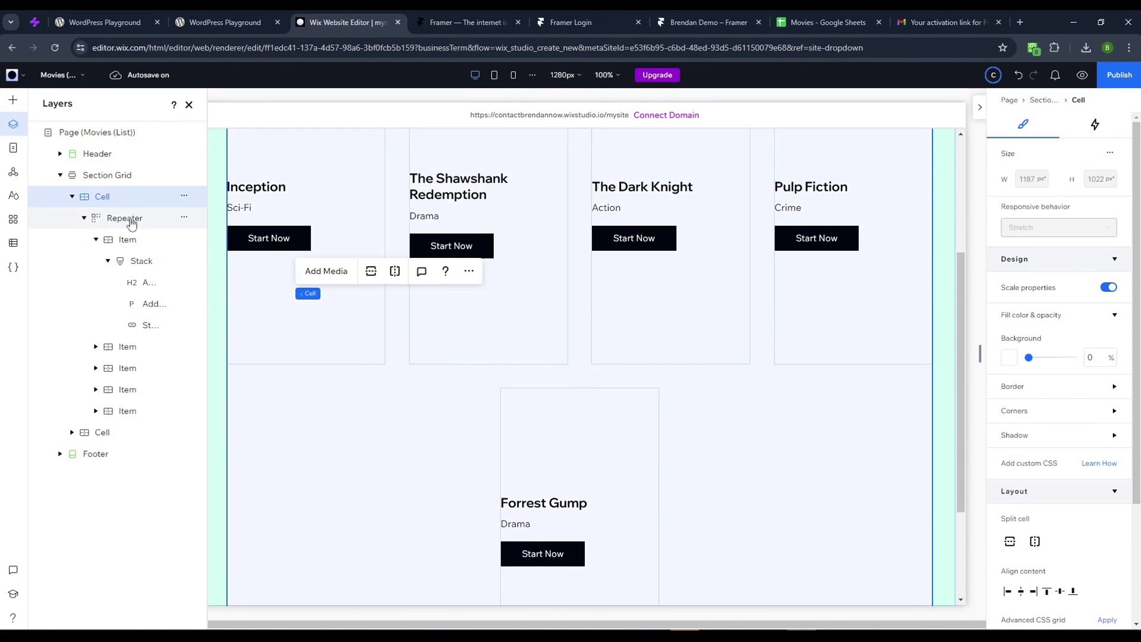
{"action": "left_click", "coordinate": [131, 221]}
{"action": "left_click", "coordinate": [131, 239]}
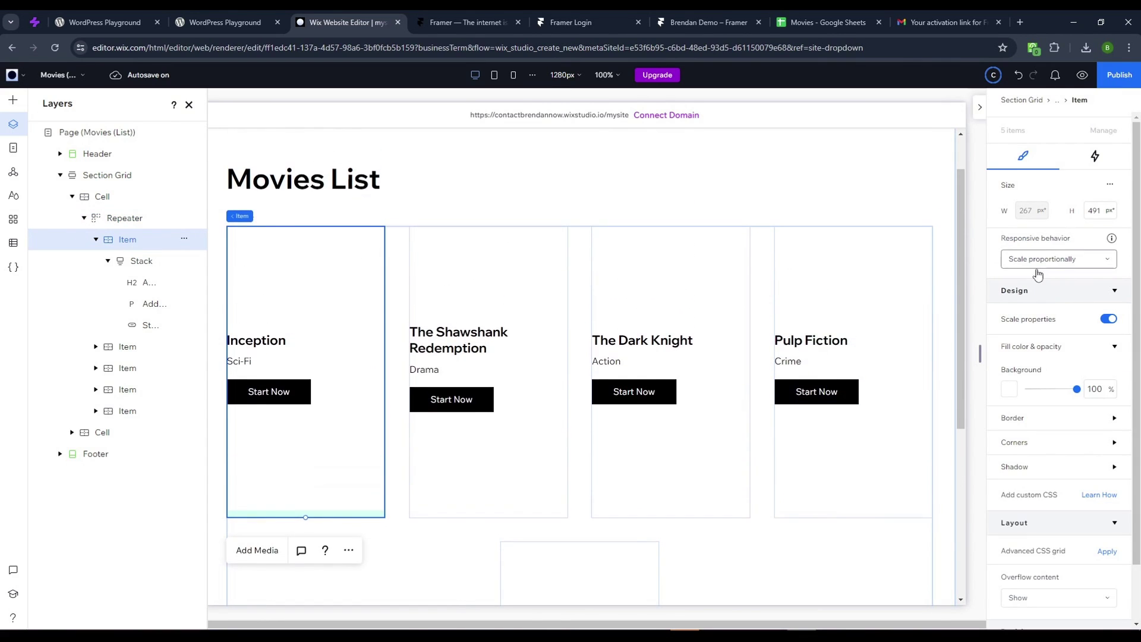
{"action": "scroll", "coordinate": [1057, 434], "scroll_direction": "down", "scroll_amount": 2}
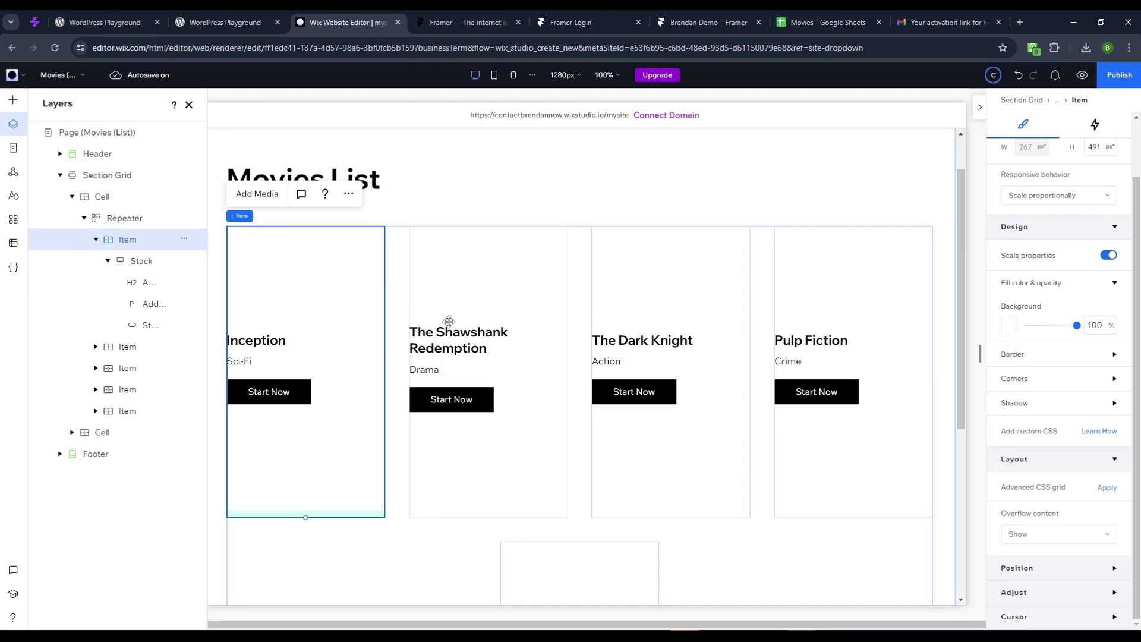
{"action": "left_click", "coordinate": [653, 291]}
{"action": "key", "text": "Tab"}
{"action": "left_click", "coordinate": [650, 293]}
{"action": "left_click", "coordinate": [447, 268]}
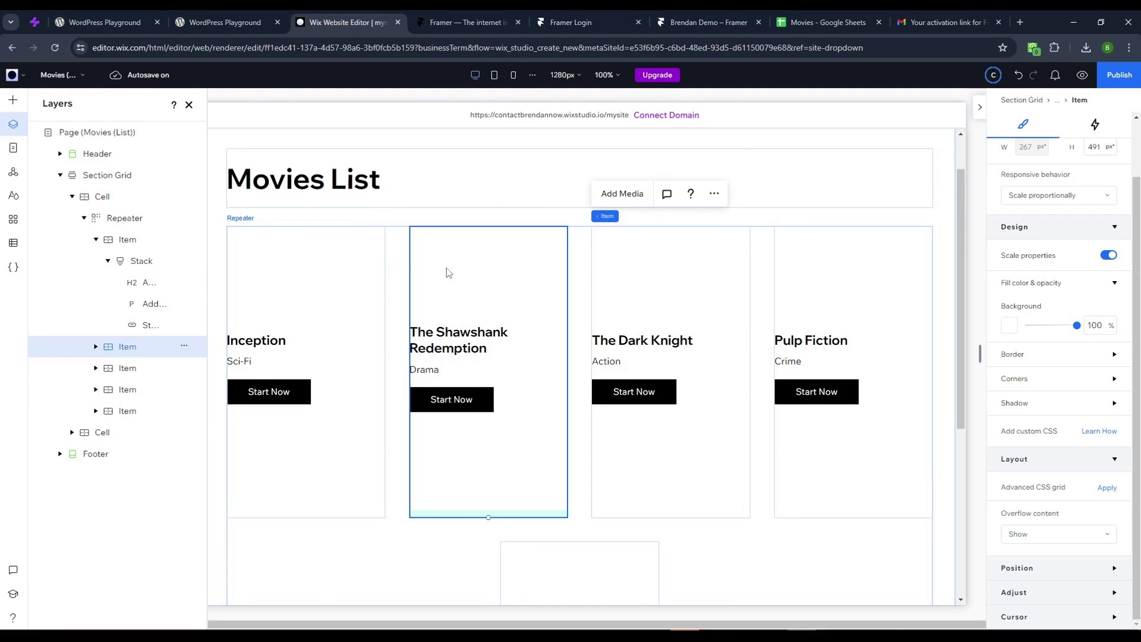
{"action": "left_click", "coordinate": [331, 281]}
{"action": "scroll", "coordinate": [331, 280], "scroll_direction": "down", "scroll_amount": 2}
{"action": "left_click", "coordinate": [127, 411]}
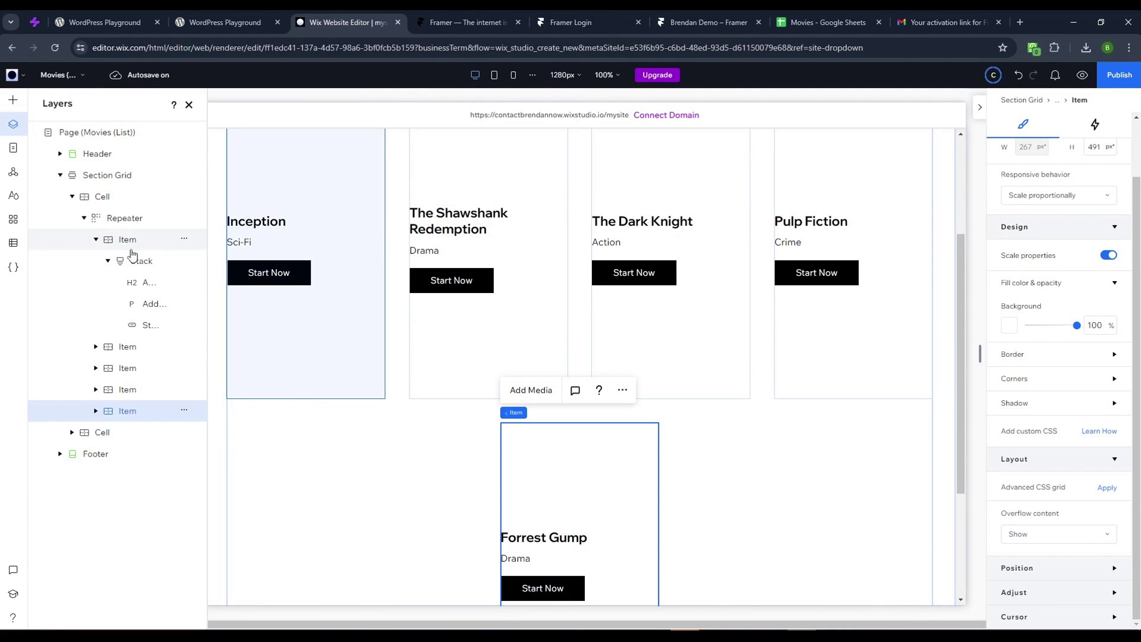
- Check the site's Movies collection under Your Collections, then switch to the Framer browser tab
{"action": "left_click", "coordinate": [13, 243]}
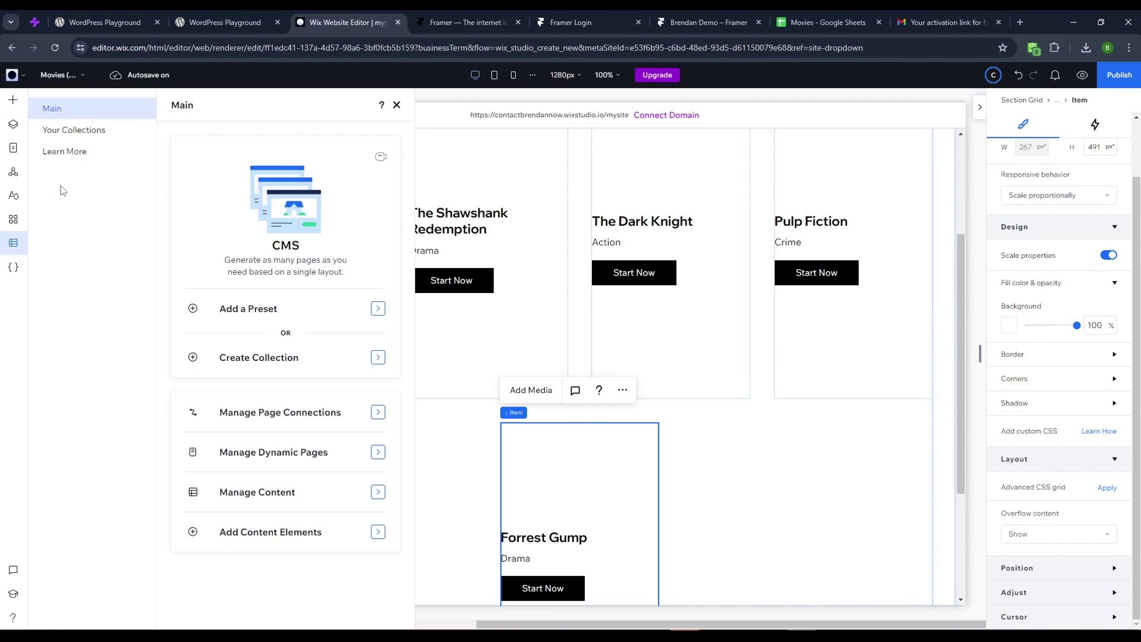
{"action": "left_click", "coordinate": [74, 137]}
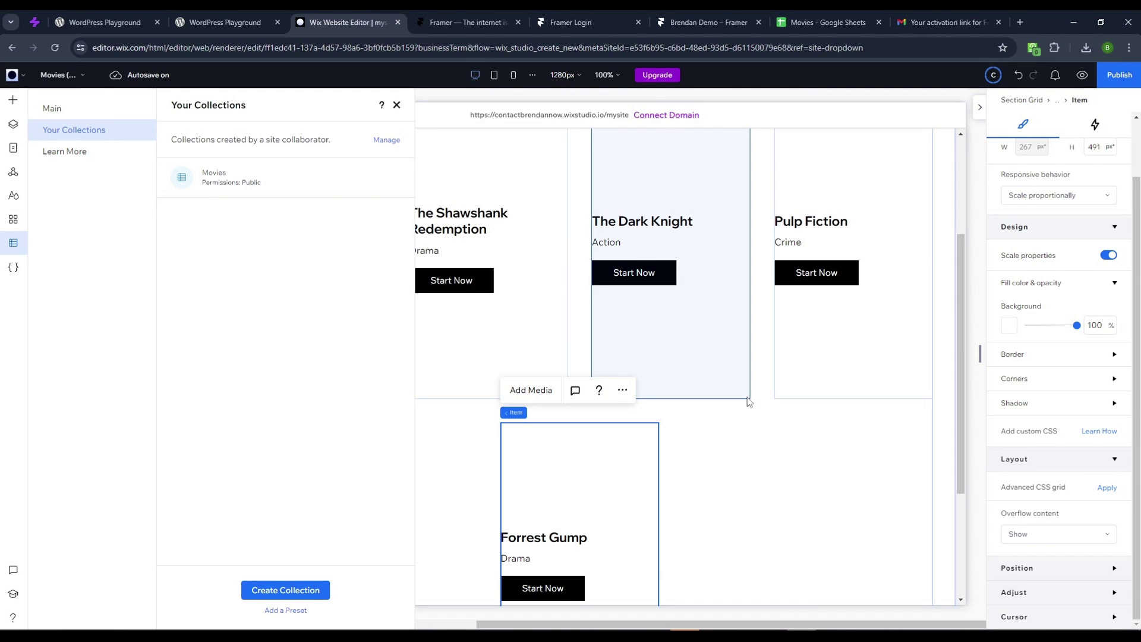
{"action": "left_click", "coordinate": [442, 24]}
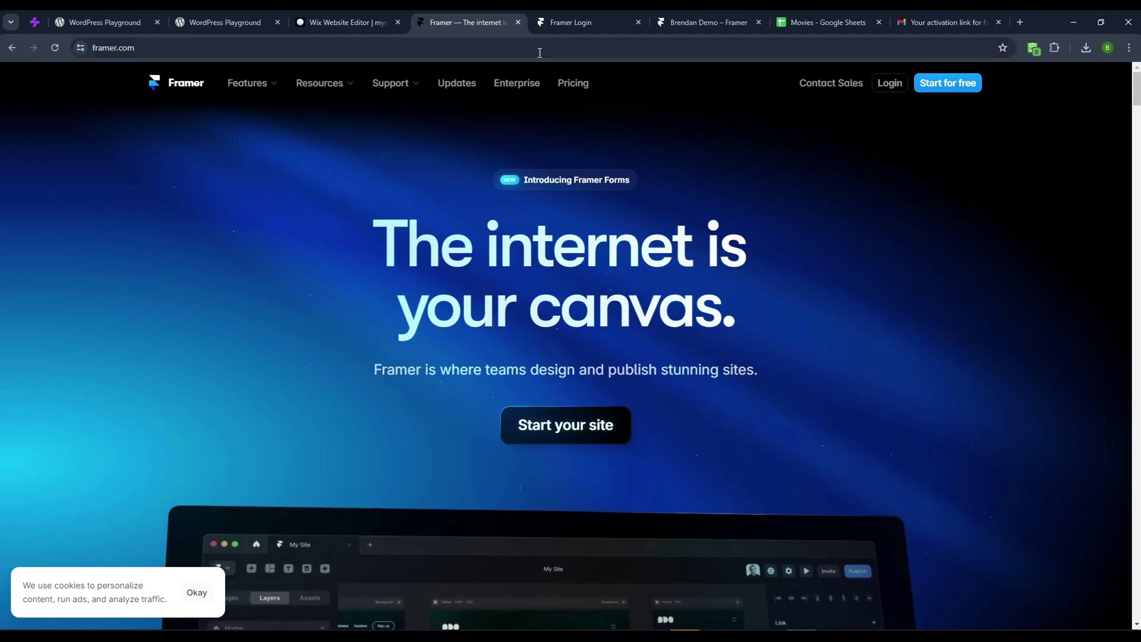
- Delete the empty Movies collection from the demo project
{"action": "left_click", "coordinate": [558, 20]}
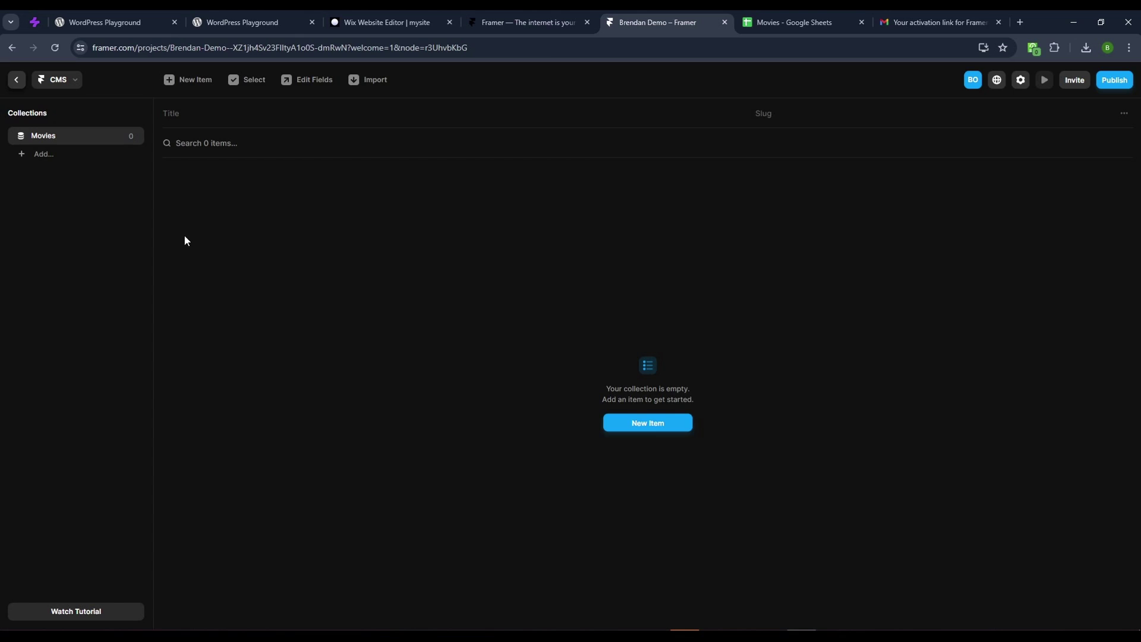
{"action": "right_click", "coordinate": [69, 130]}
{"action": "left_click", "coordinate": [90, 217]}
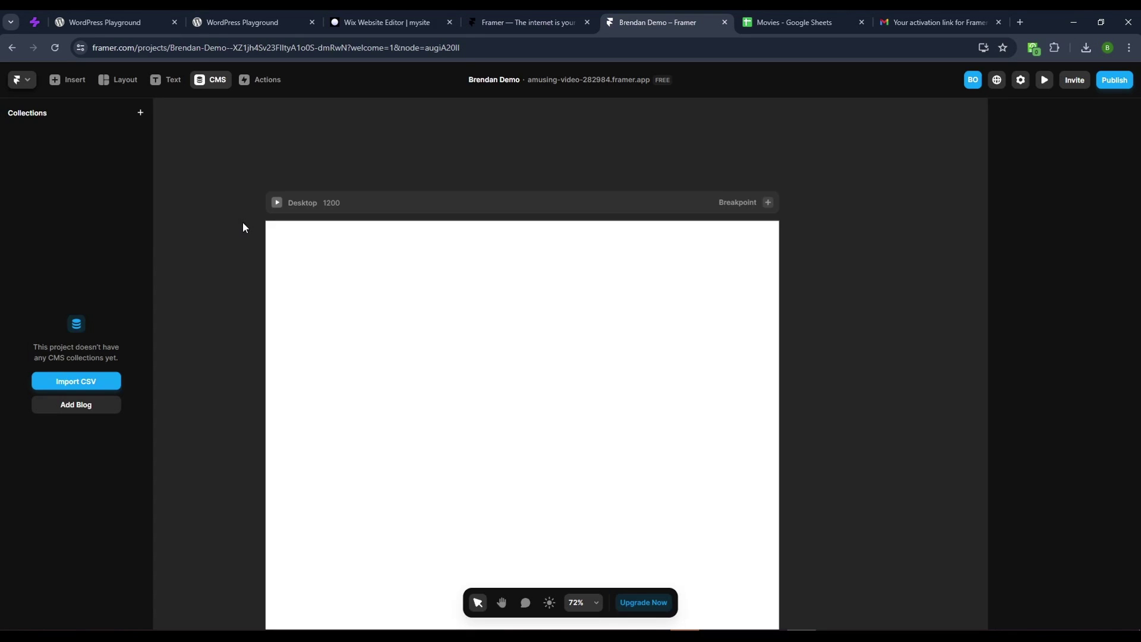
- Select the empty 1200-wide Desktop frame and bring up the insert library
{"action": "left_click", "coordinate": [322, 202]}
{"action": "left_click", "coordinate": [267, 177]}
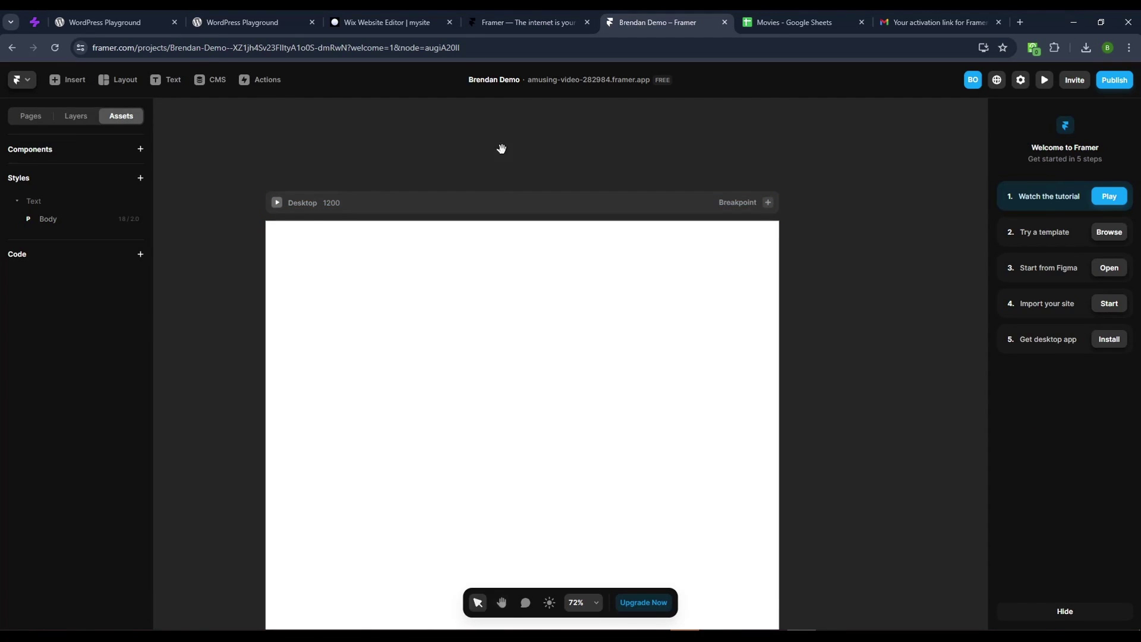
{"action": "mouse_move", "coordinate": [501, 149]}
{"action": "left_mouse_down"}
{"action": "mouse_move", "coordinate": [589, 140]}
{"action": "mouse_move", "coordinate": [489, 155]}
{"action": "left_mouse_up"}
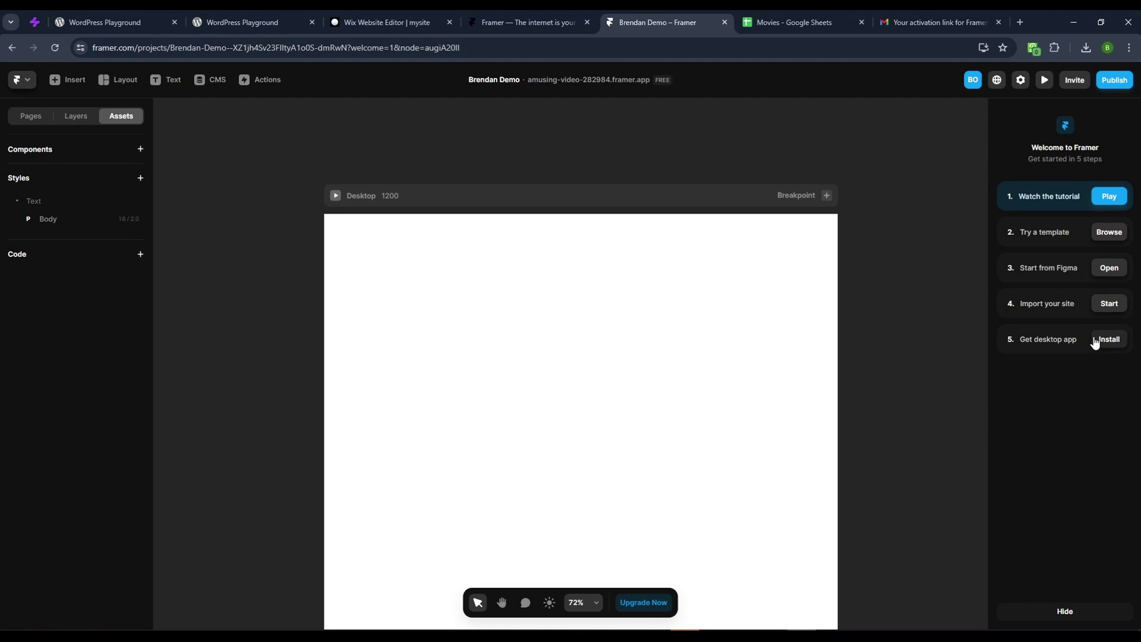
{"action": "left_click", "coordinate": [701, 367]}
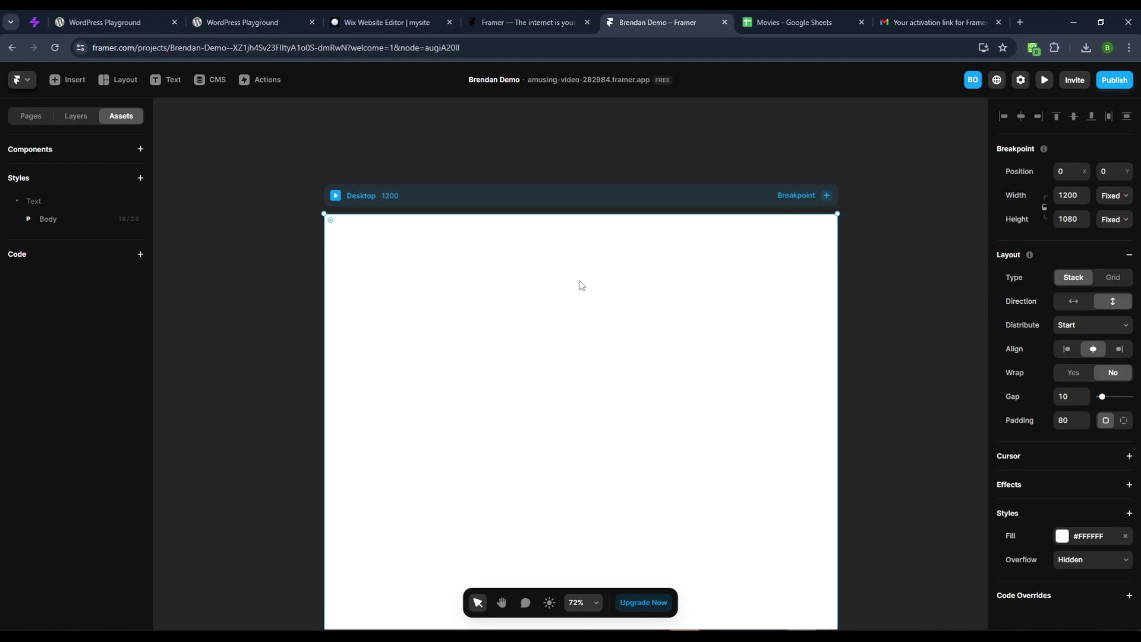
{"action": "left_click", "coordinate": [913, 294]}
{"action": "left_click", "coordinate": [818, 279]}
{"action": "left_click", "coordinate": [923, 291]}
{"action": "left_click", "coordinate": [551, 331]}
{"action": "key", "text": "Escape"}
{"action": "left_click", "coordinate": [822, 341]}
{"action": "left_click", "coordinate": [910, 349]}
{"action": "left_click", "coordinate": [730, 360]}
- Insert the 'Ship sites with style.' hero from Insert > Sections
{"action": "left_click", "coordinate": [70, 81]}
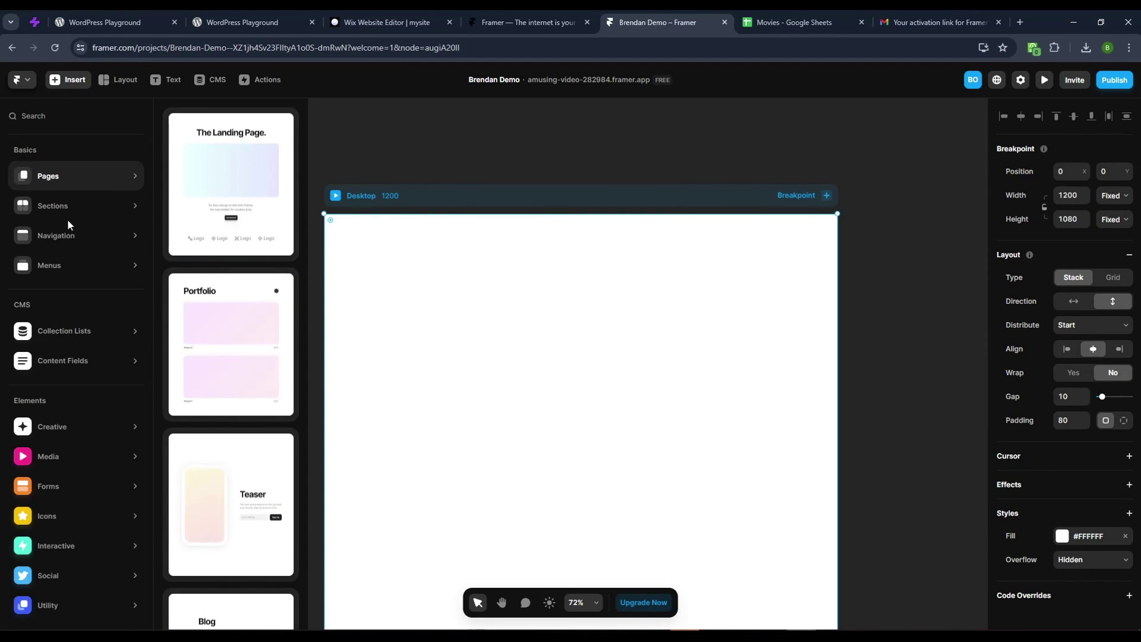
{"action": "left_click", "coordinate": [70, 196]}
{"action": "left_click", "coordinate": [229, 145]}
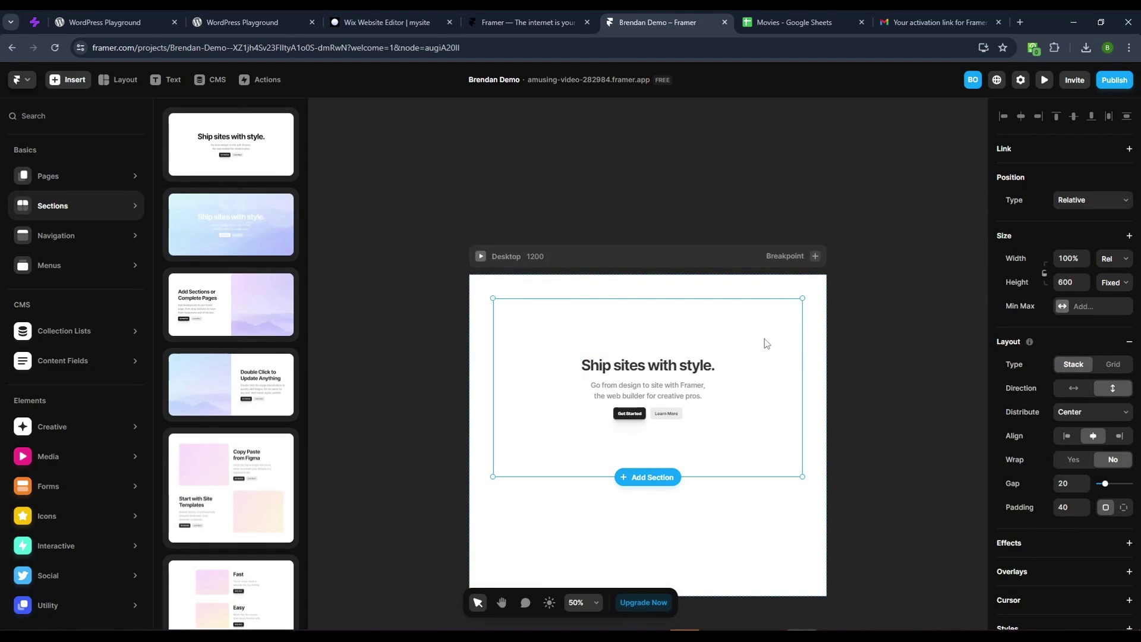
- Inspect the hero's heading, subtitle and Get Started button by selecting them
{"action": "left_click", "coordinate": [630, 365]}
{"action": "left_click", "coordinate": [618, 390]}
{"action": "left_click", "coordinate": [633, 413]}
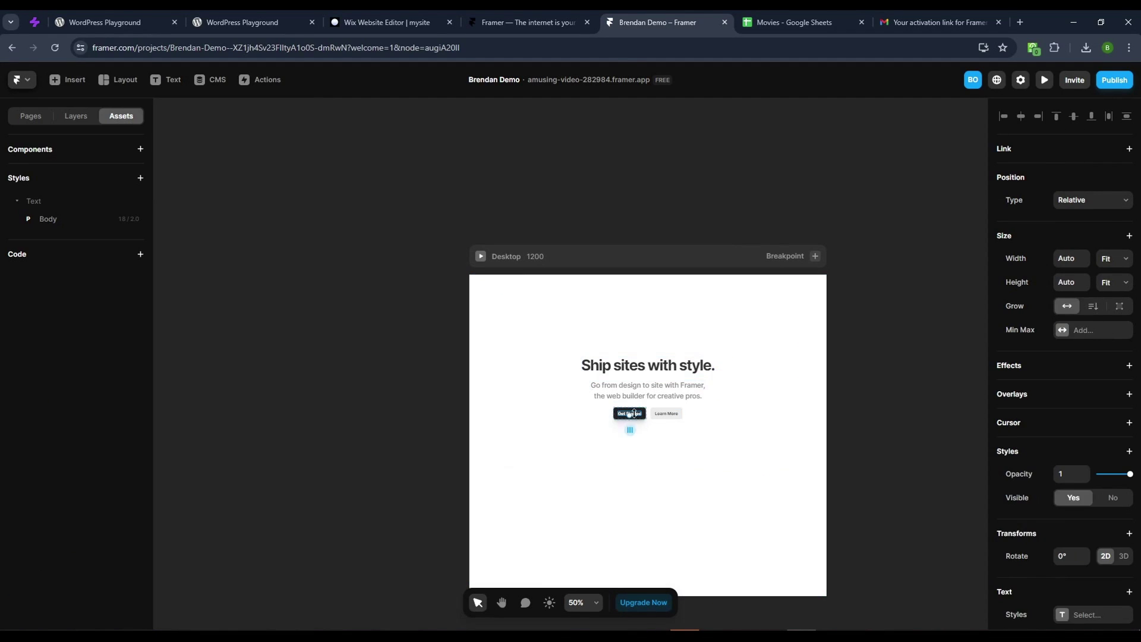
{"action": "left_click", "coordinate": [656, 375], "text": "shift"}
{"action": "left_click", "coordinate": [631, 415], "text": "shift"}
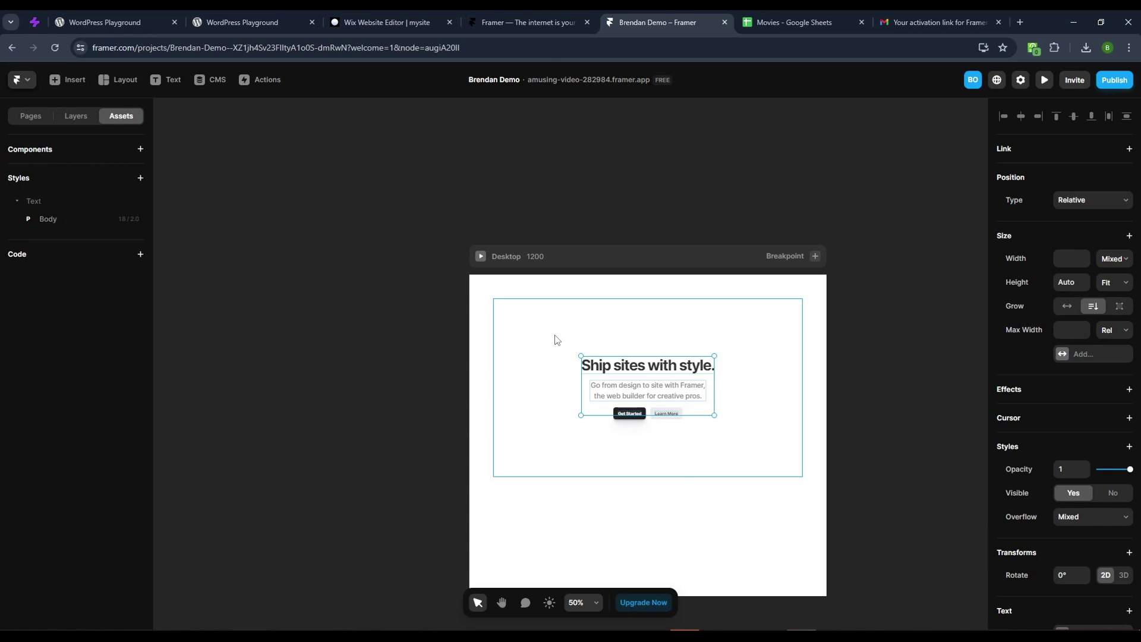
- Select the hero section, its text stack, heading and subtitle to locate the subtitle layer
{"action": "left_click", "coordinate": [579, 354]}
{"action": "left_click_drag", "start_coordinate": [583, 422], "coordinate": [533, 327]}
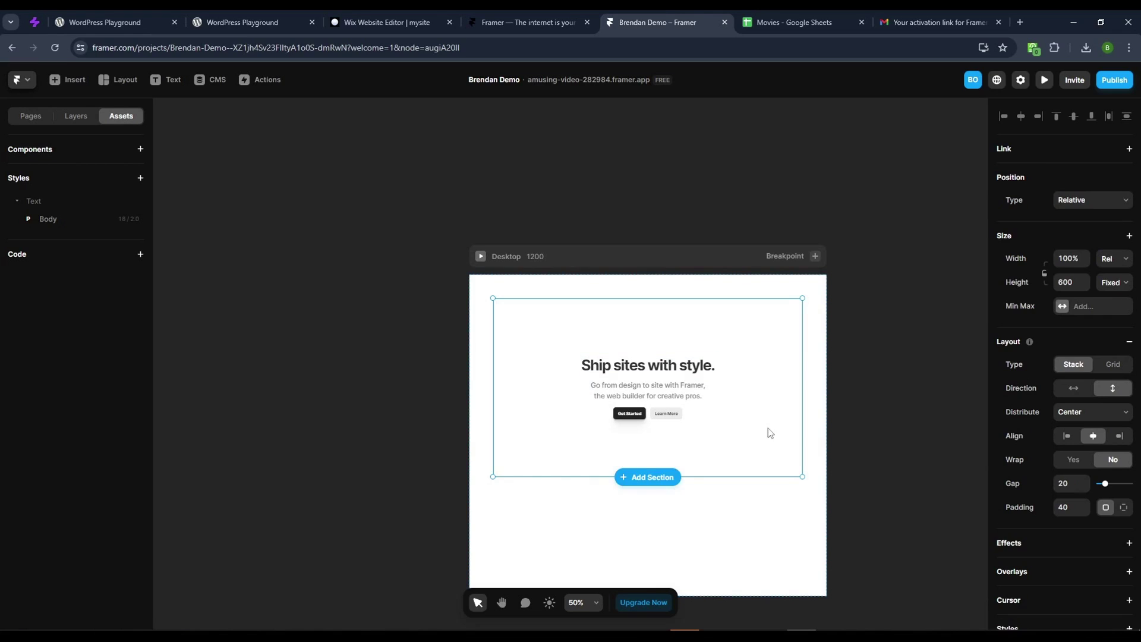
{"action": "left_click", "coordinate": [750, 483]}
{"action": "left_click", "coordinate": [667, 370]}
{"action": "left_click", "coordinate": [666, 389]}
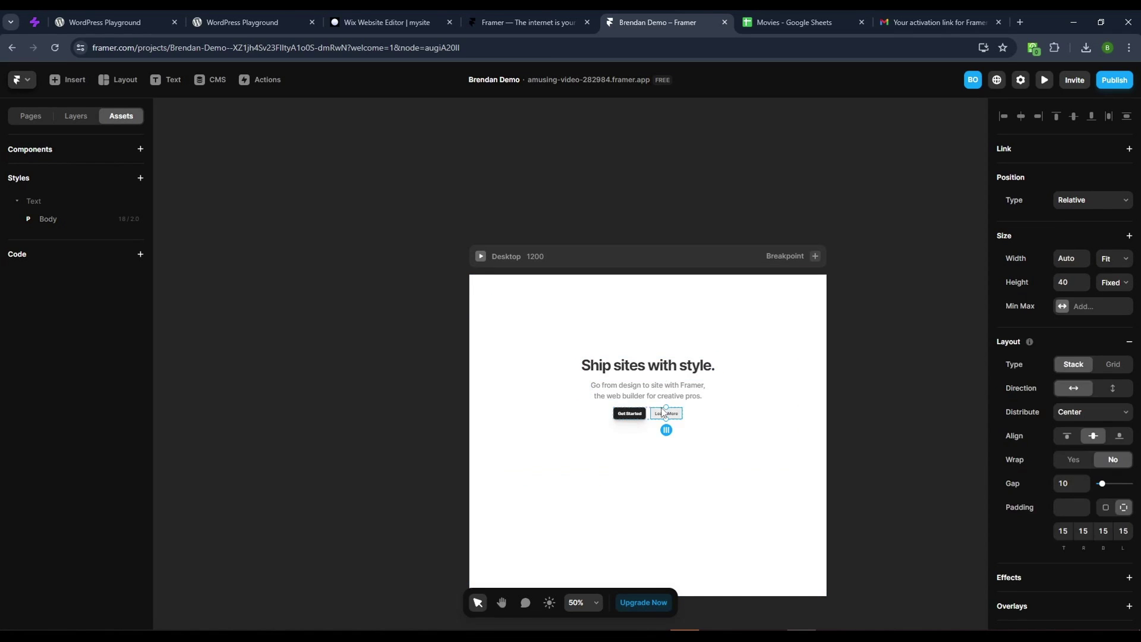
{"action": "left_click", "coordinate": [659, 389]}
{"action": "left_click", "coordinate": [657, 369]}
{"action": "left_click", "coordinate": [665, 391]}
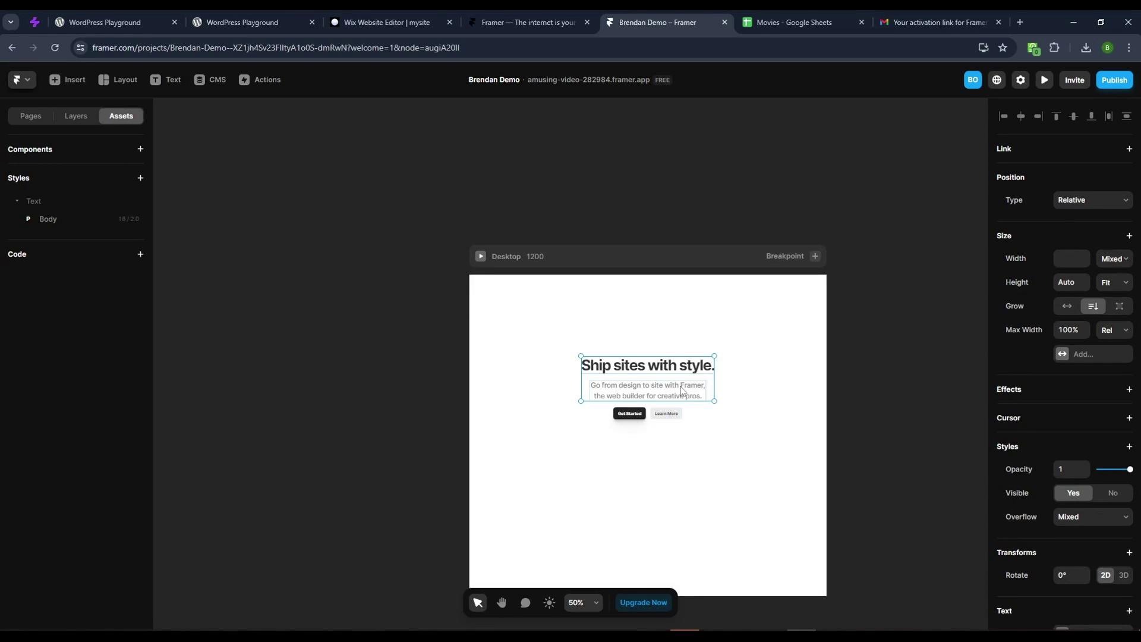
{"action": "left_click", "coordinate": [686, 377]}
{"action": "left_click", "coordinate": [673, 372]}
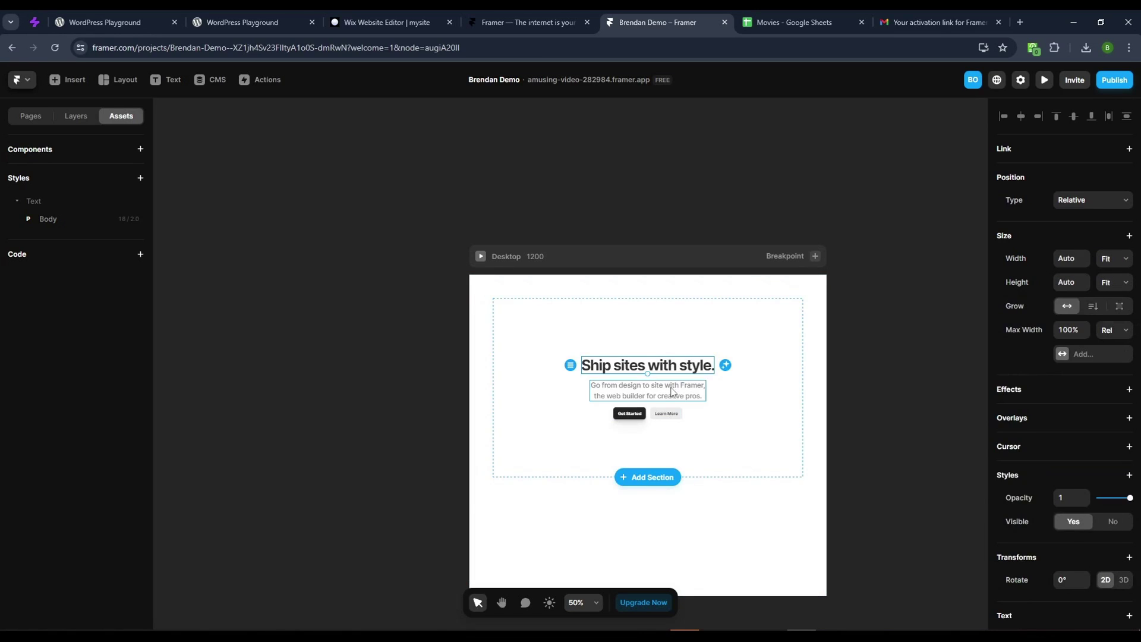
{"action": "left_click", "coordinate": [672, 392], "text": "shift"}
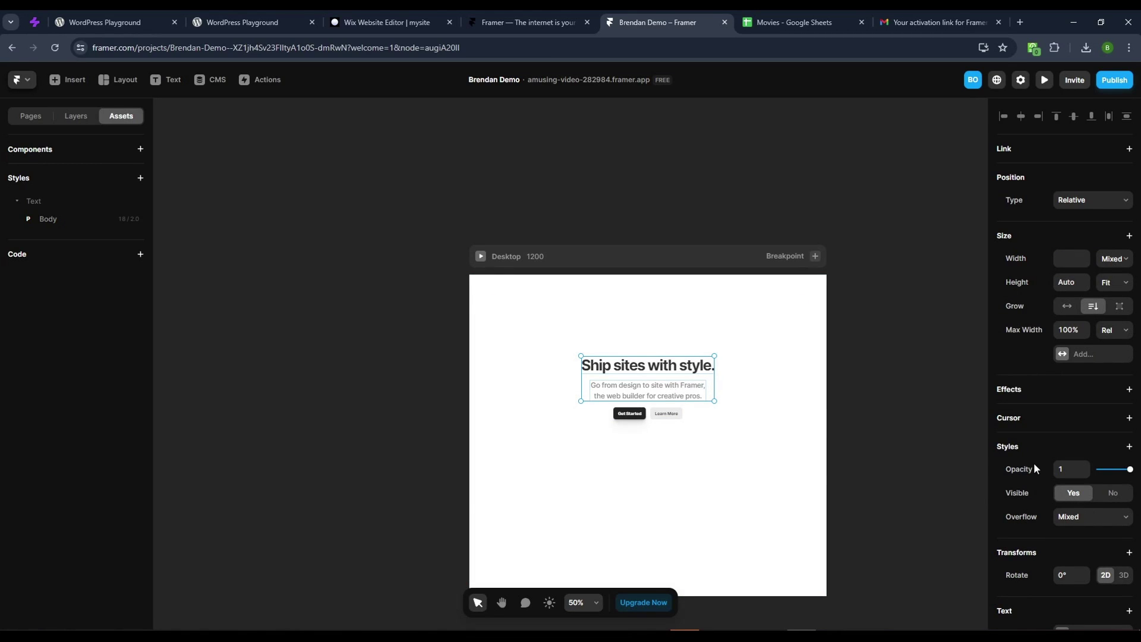
- Make the subtitle fit its text on one line beneath the heading
{"action": "scroll", "coordinate": [1035, 464], "scroll_direction": "down", "scroll_amount": 2}
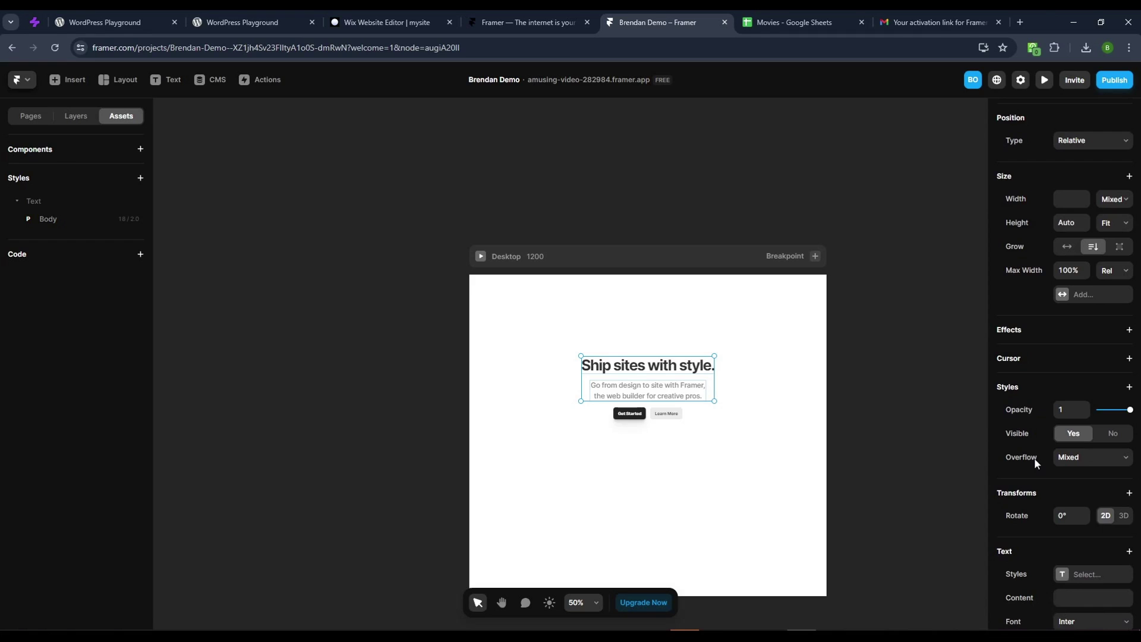
{"action": "scroll", "coordinate": [1039, 523], "scroll_direction": "down", "scroll_amount": 5}
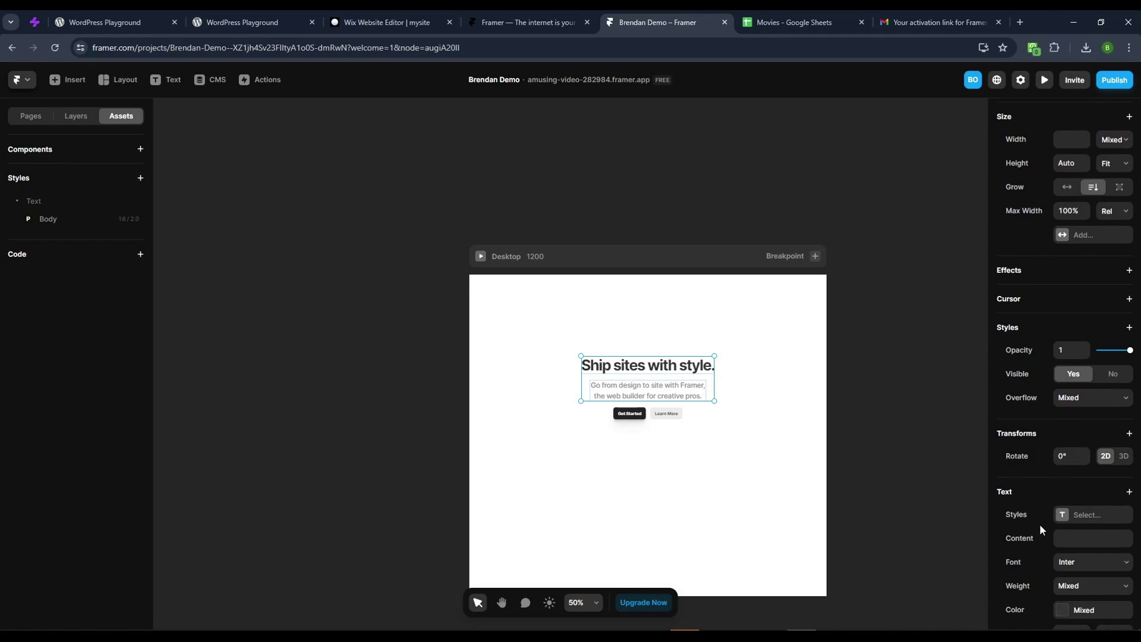
{"action": "scroll", "coordinate": [1039, 529], "scroll_direction": "down", "scroll_amount": 3}
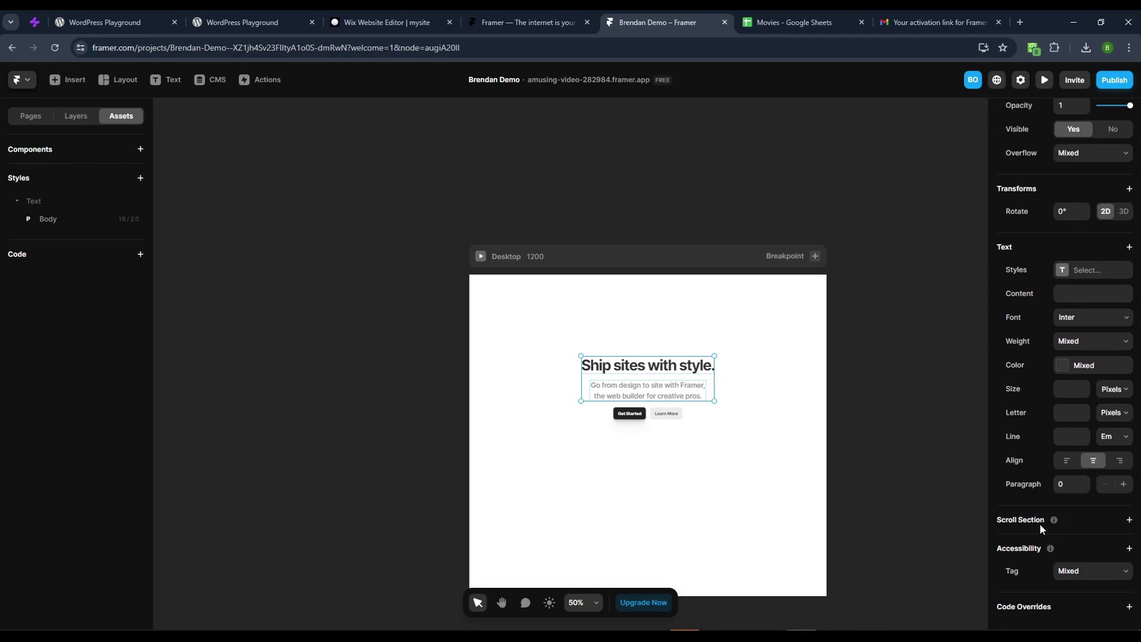
{"action": "scroll", "coordinate": [1041, 529], "scroll_direction": "up", "scroll_amount": 8}
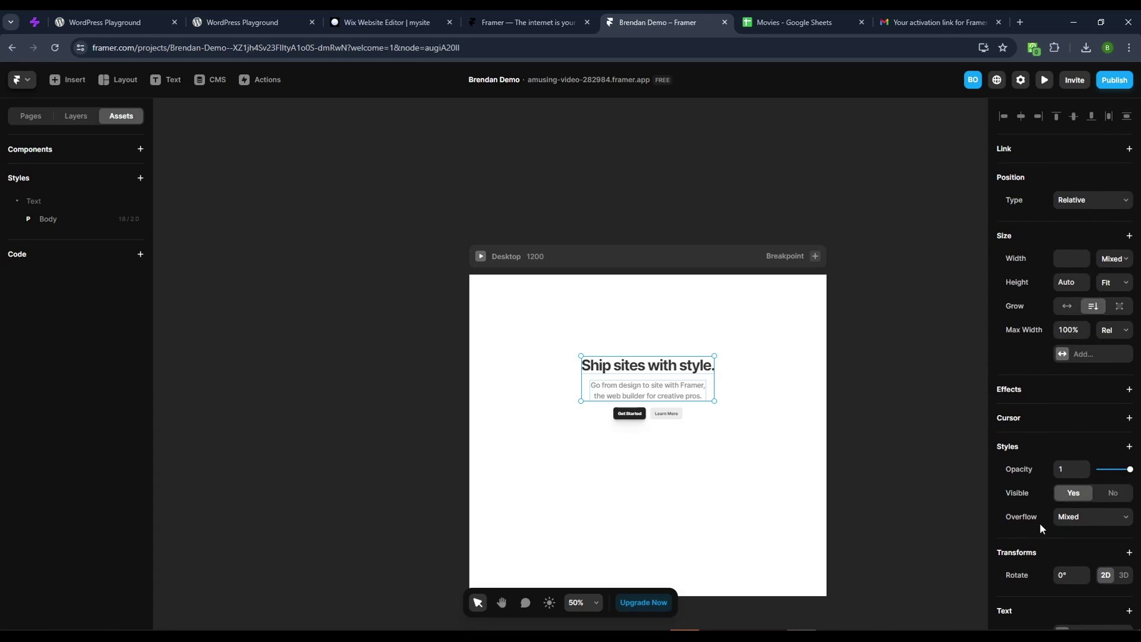
{"action": "scroll", "coordinate": [1026, 472], "scroll_direction": "down", "scroll_amount": 7}
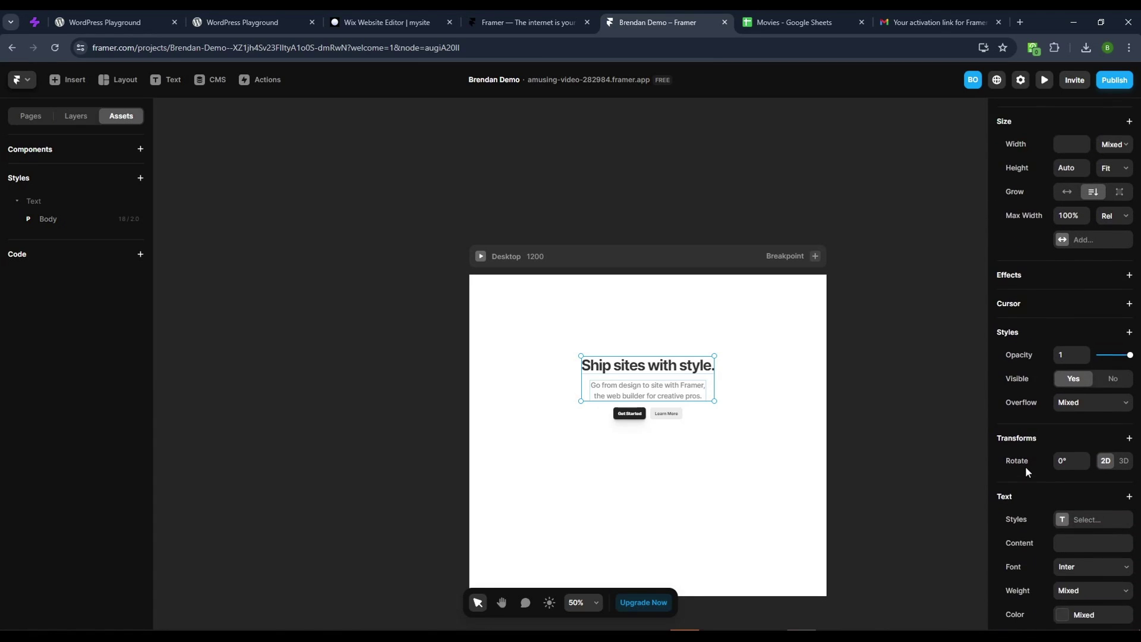
{"action": "scroll", "coordinate": [1027, 471], "scroll_direction": "down", "scroll_amount": 2}
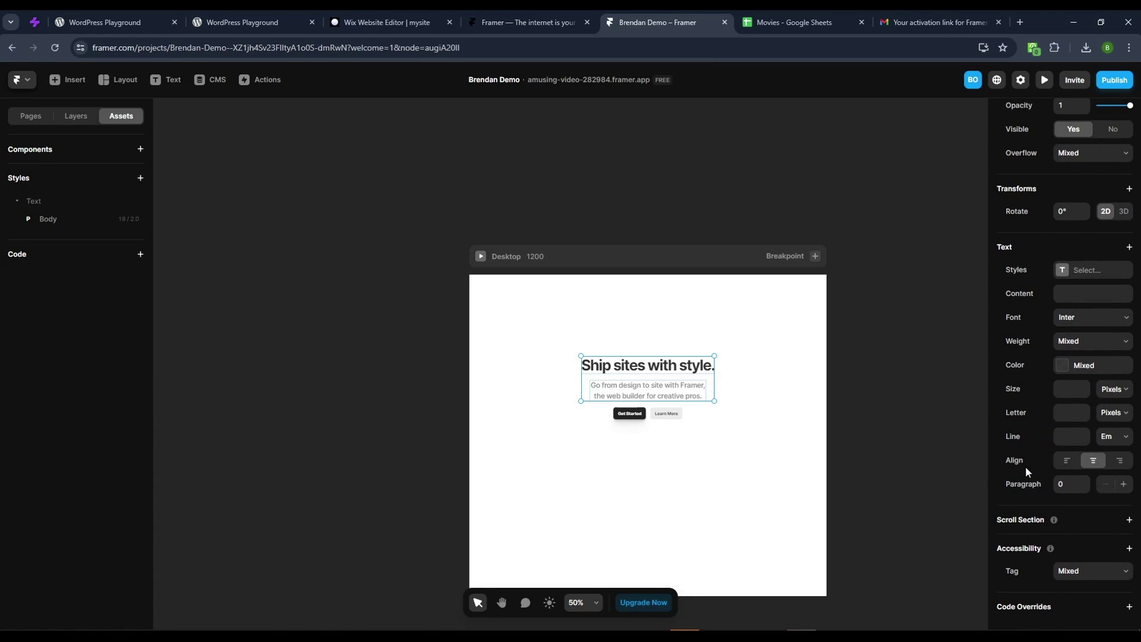
{"action": "scroll", "coordinate": [1026, 466], "scroll_direction": "up", "scroll_amount": 5}
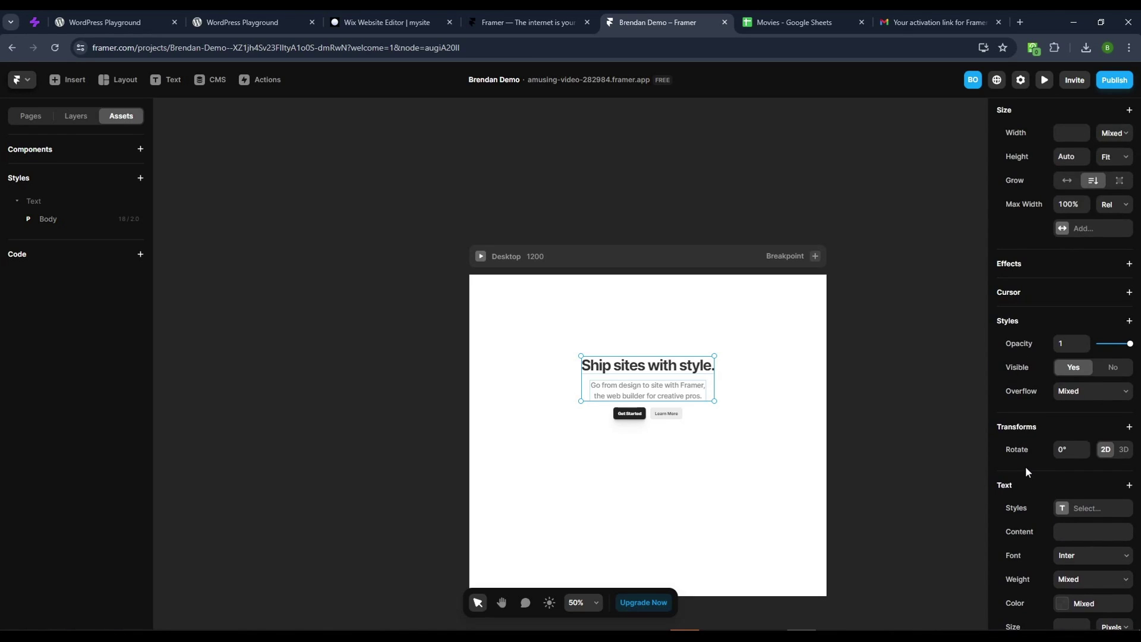
{"action": "scroll", "coordinate": [1025, 466], "scroll_direction": "up", "scroll_amount": 1}
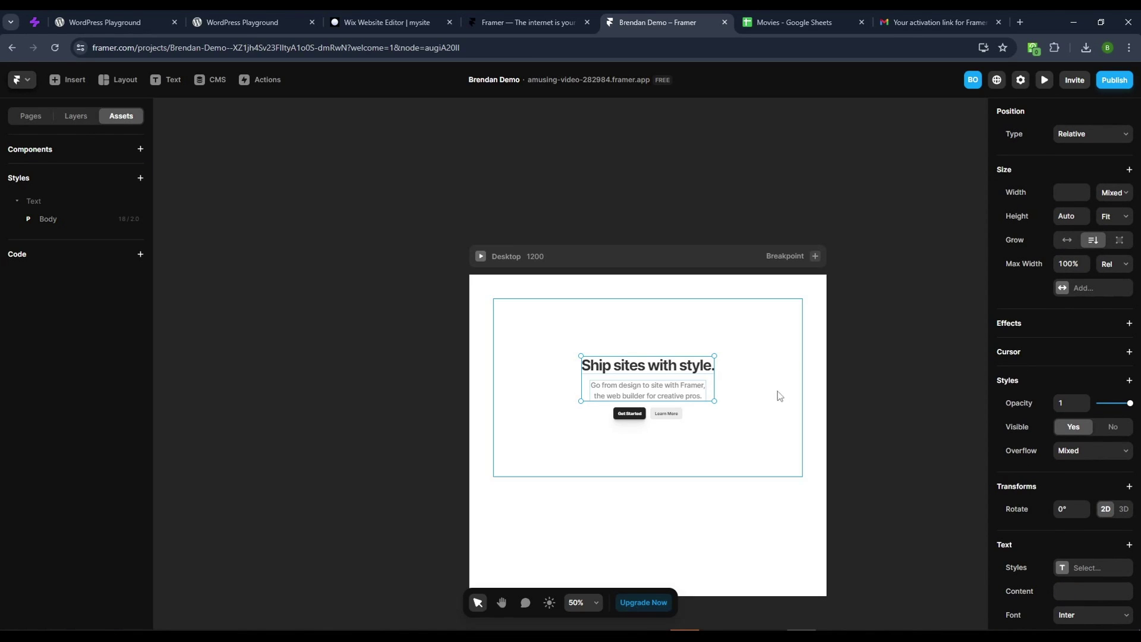
{"action": "left_click", "coordinate": [648, 365]}
{"action": "left_click", "coordinate": [650, 386]}
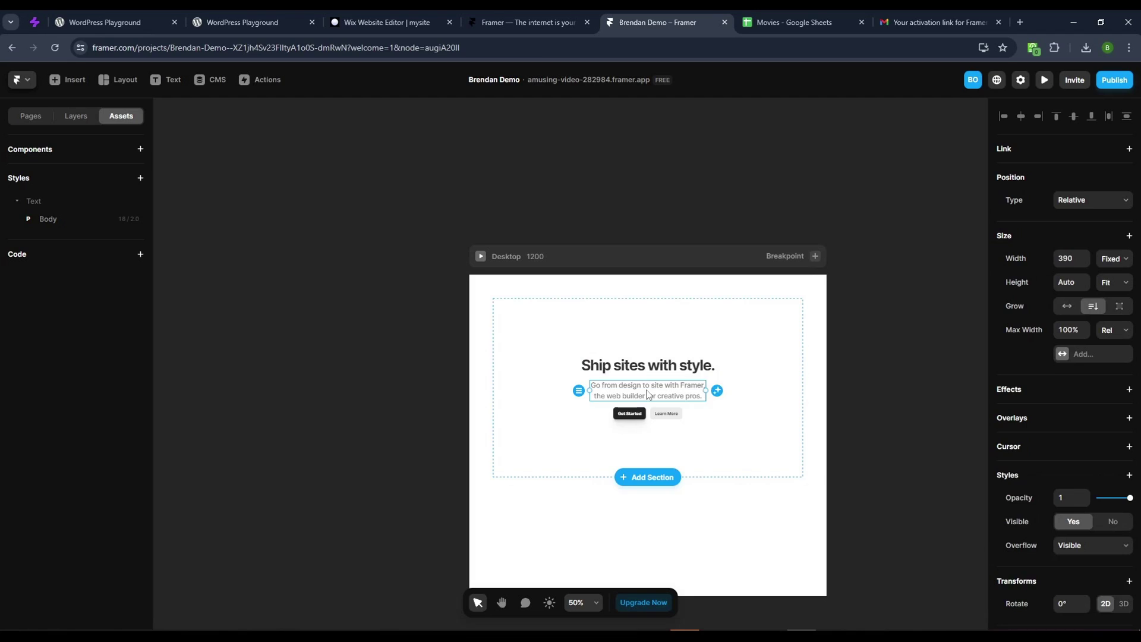
{"action": "left_click", "coordinate": [647, 373], "text": "shift"}
{"action": "key", "text": "ctrl+z"}
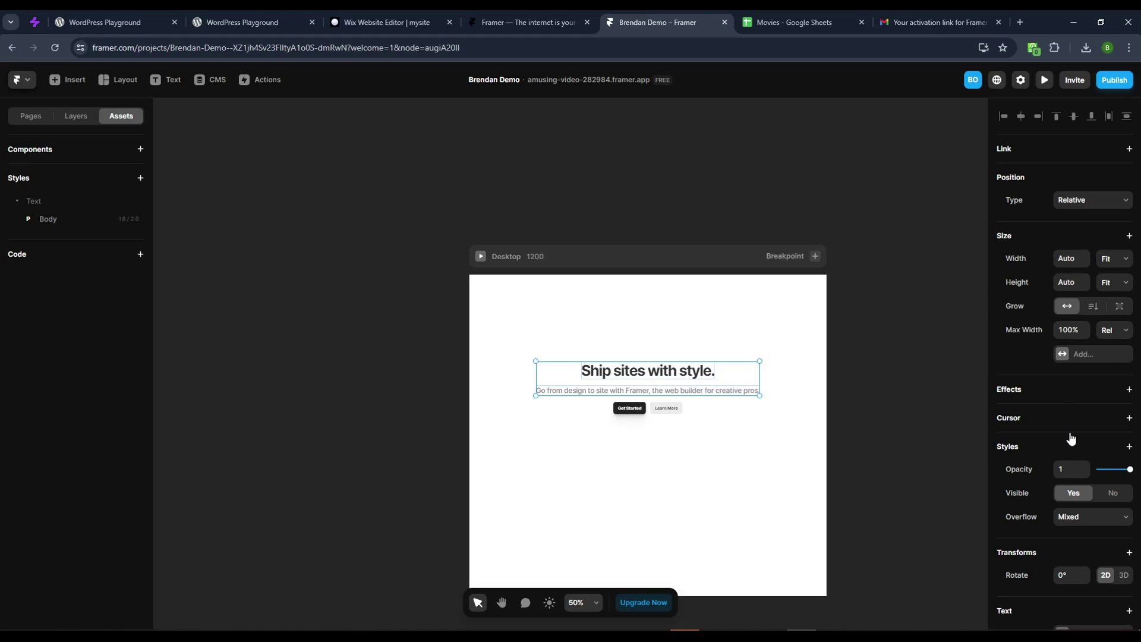
{"action": "scroll", "coordinate": [1071, 438], "scroll_direction": "down", "scroll_amount": 3}
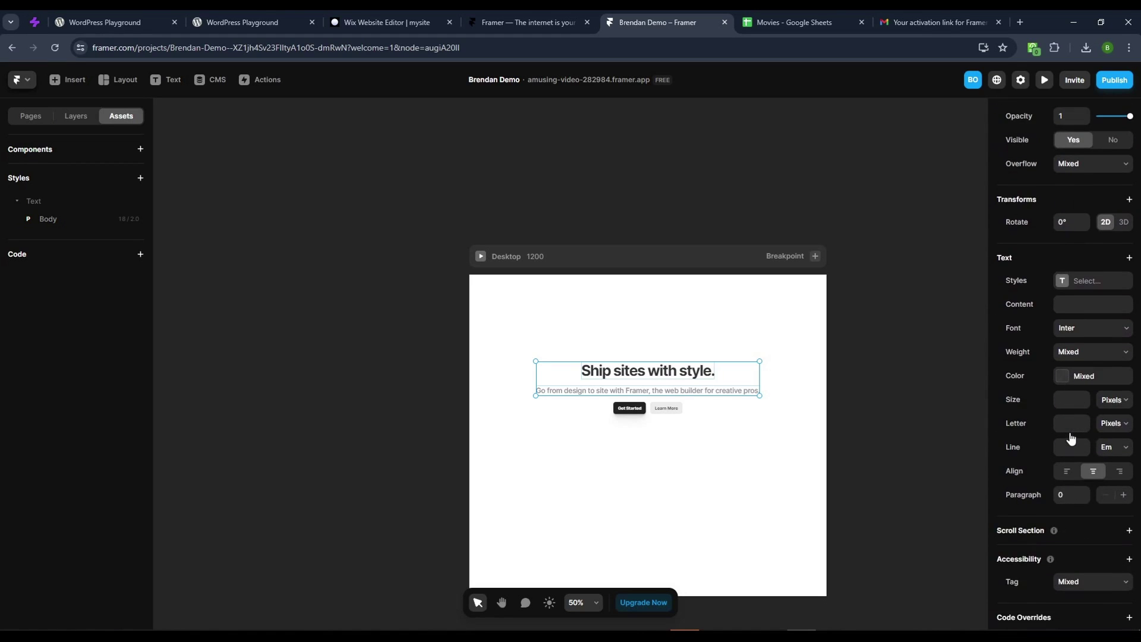
{"action": "scroll", "coordinate": [1070, 433], "scroll_direction": "up", "scroll_amount": 3}
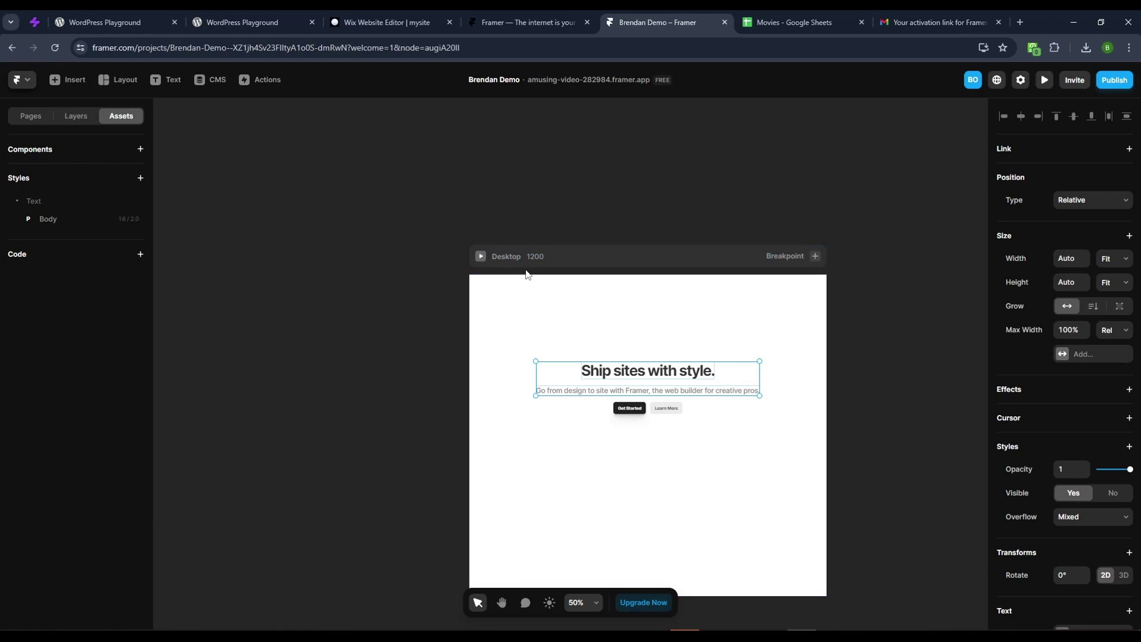
- Add Tablet (810) and Phone (390) breakpoints and fit all three breakpoints in view
{"action": "left_click", "coordinate": [815, 258]}
{"action": "left_click", "coordinate": [793, 277]}
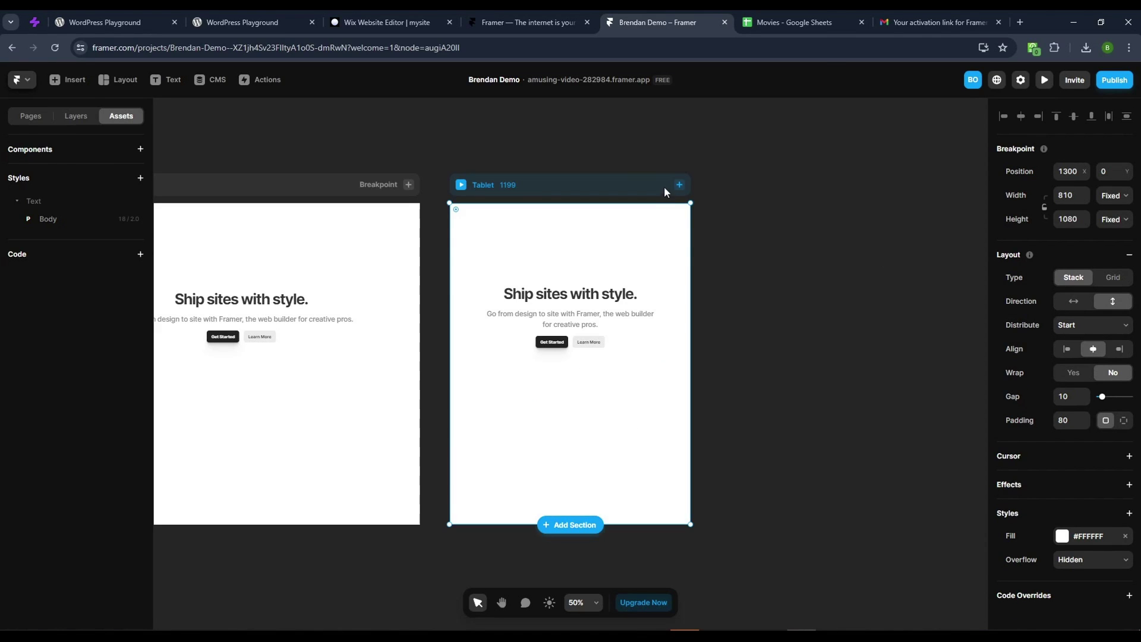
{"action": "left_click", "coordinate": [679, 185]}
{"action": "key", "text": "Down"}
{"action": "key", "text": "Return"}
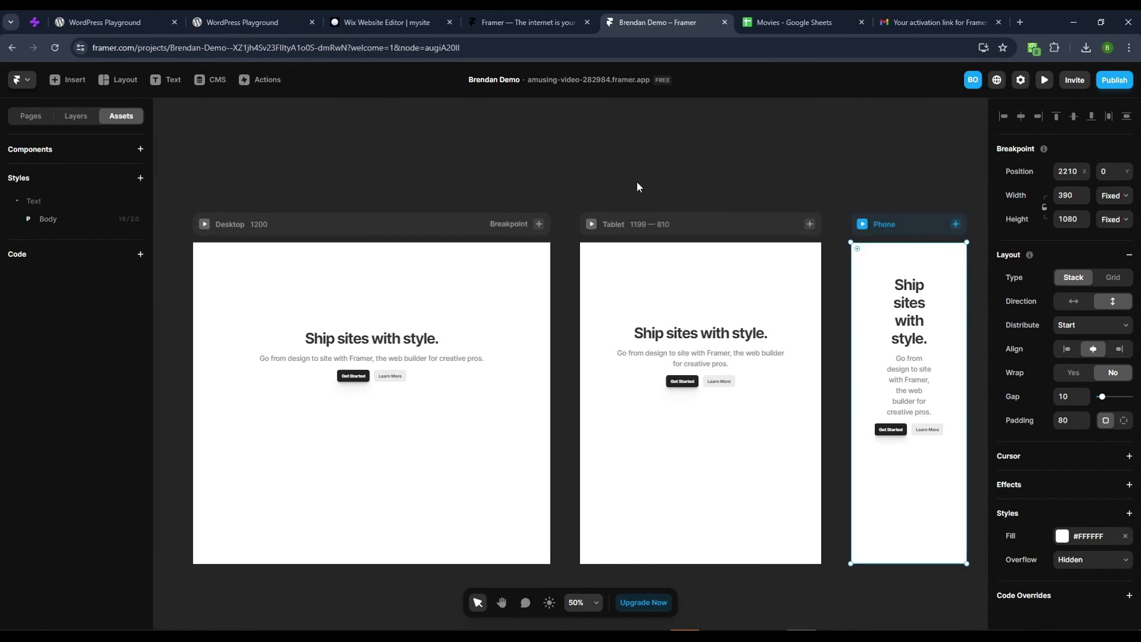
{"action": "scroll", "coordinate": [451, 287], "scroll_direction": "left", "scroll_amount": 3}
{"action": "scroll", "coordinate": [571, 320], "scroll_direction": "up", "scroll_amount": 5}
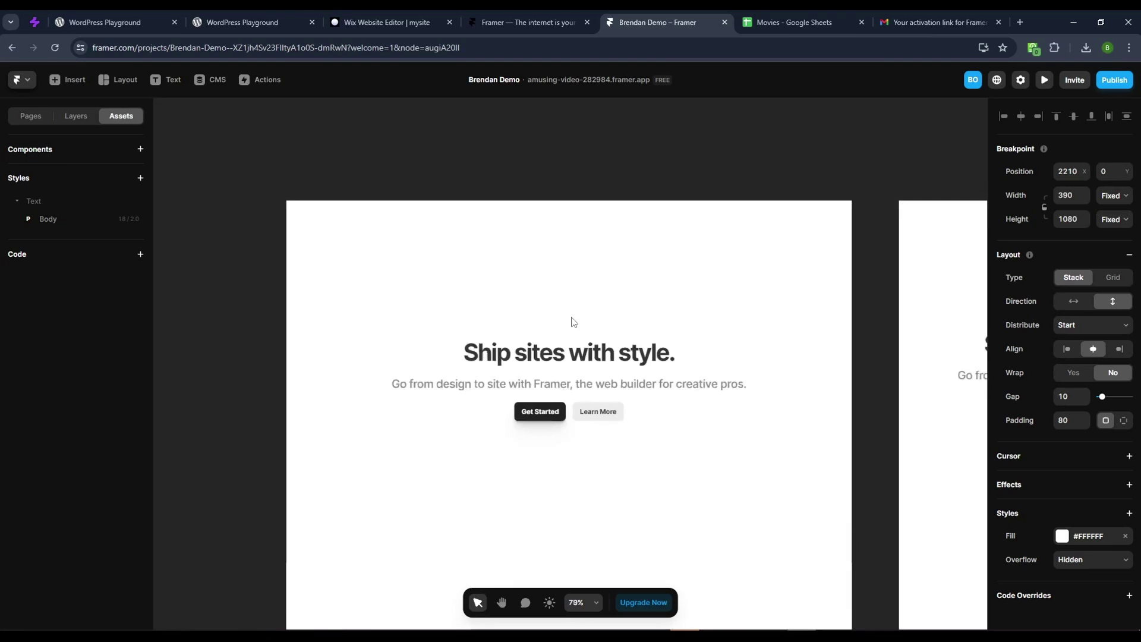
{"action": "scroll", "coordinate": [574, 322], "scroll_direction": "down", "scroll_amount": 5}
{"action": "left_click_drag", "start_coordinate": [403, 251], "coordinate": [420, 273]}
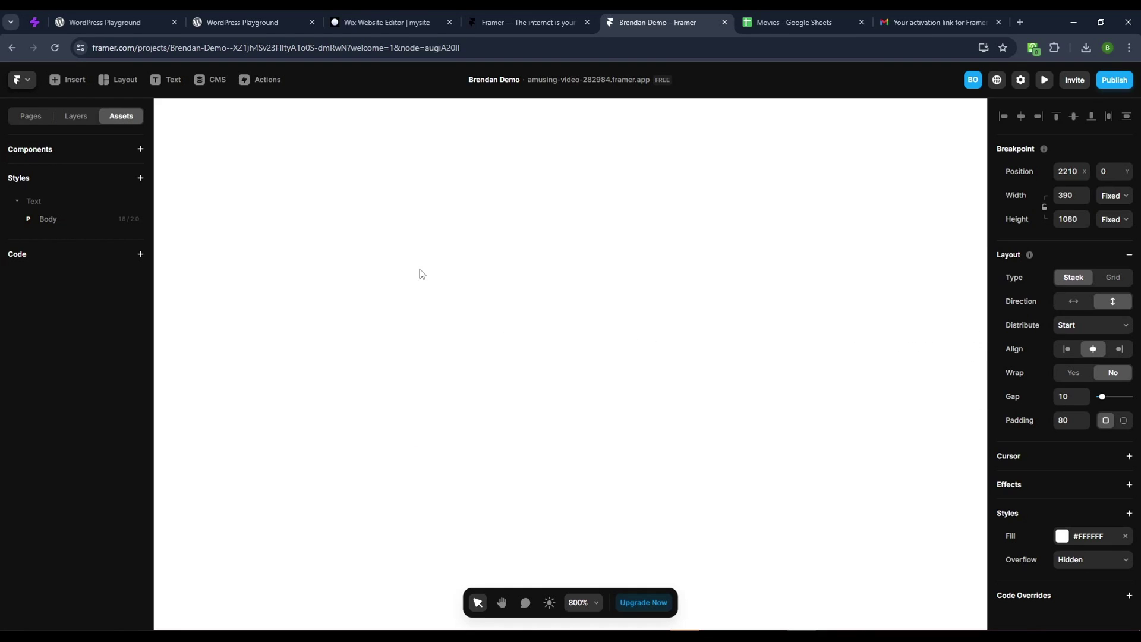
{"action": "key", "text": "shift+1"}
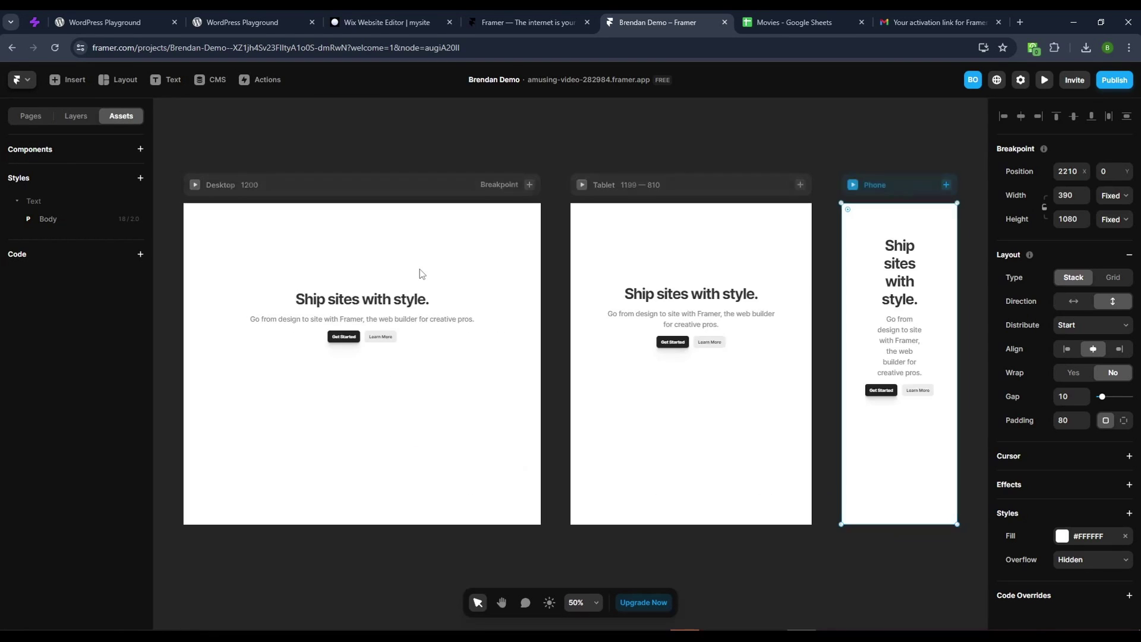
{"action": "left_click", "coordinate": [418, 151]}
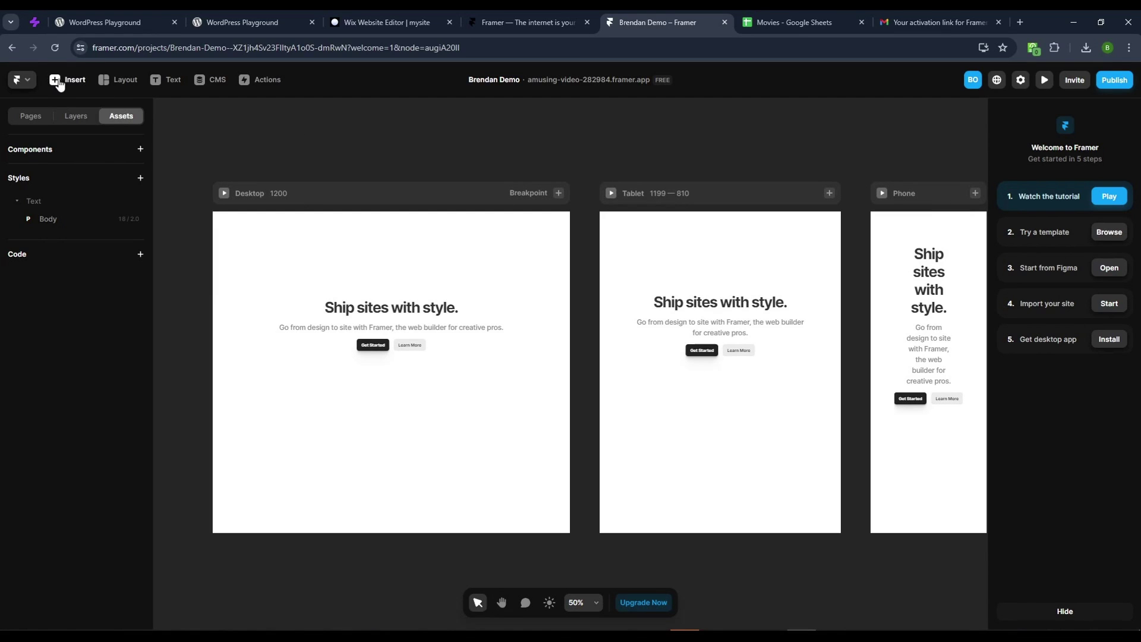
- Import Movies - Sheet1.csv into a CMS collection and open The Shawshank Redemption item
{"action": "left_click", "coordinate": [216, 83]}
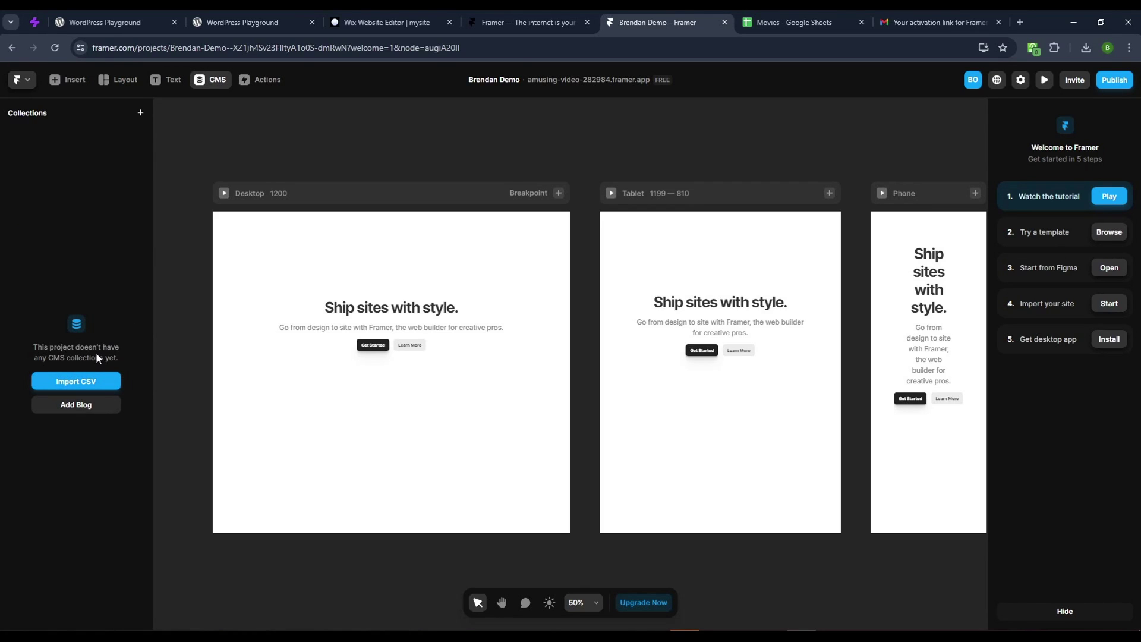
{"action": "left_click", "coordinate": [74, 386]}
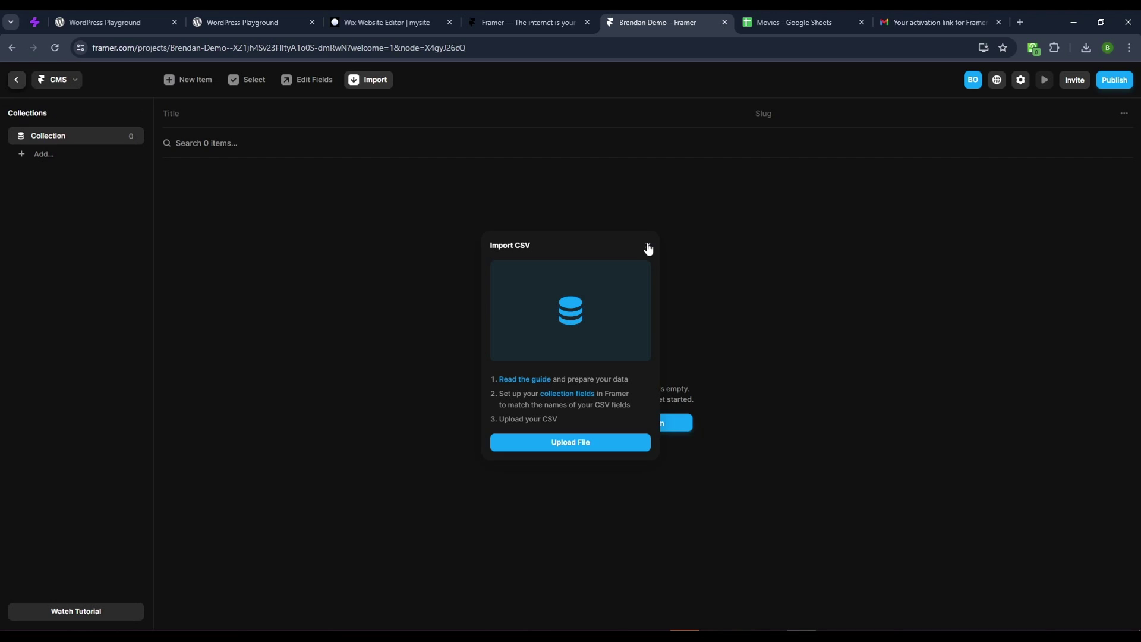
{"action": "left_click", "coordinate": [564, 444]}
{"action": "left_click", "coordinate": [212, 109]}
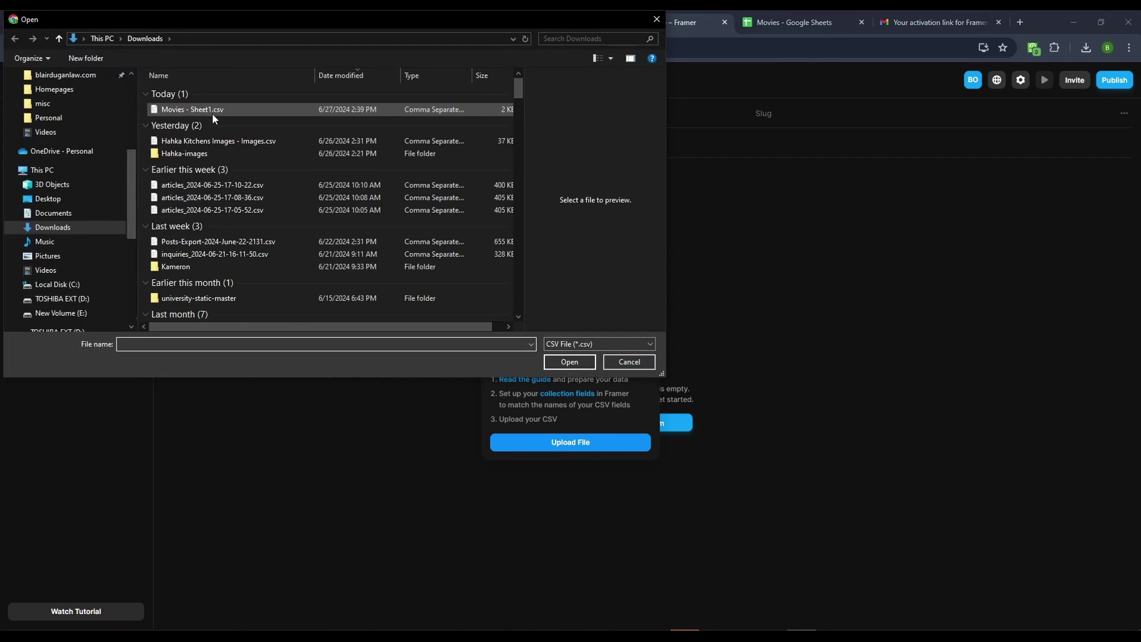
{"action": "left_click", "coordinate": [570, 362]}
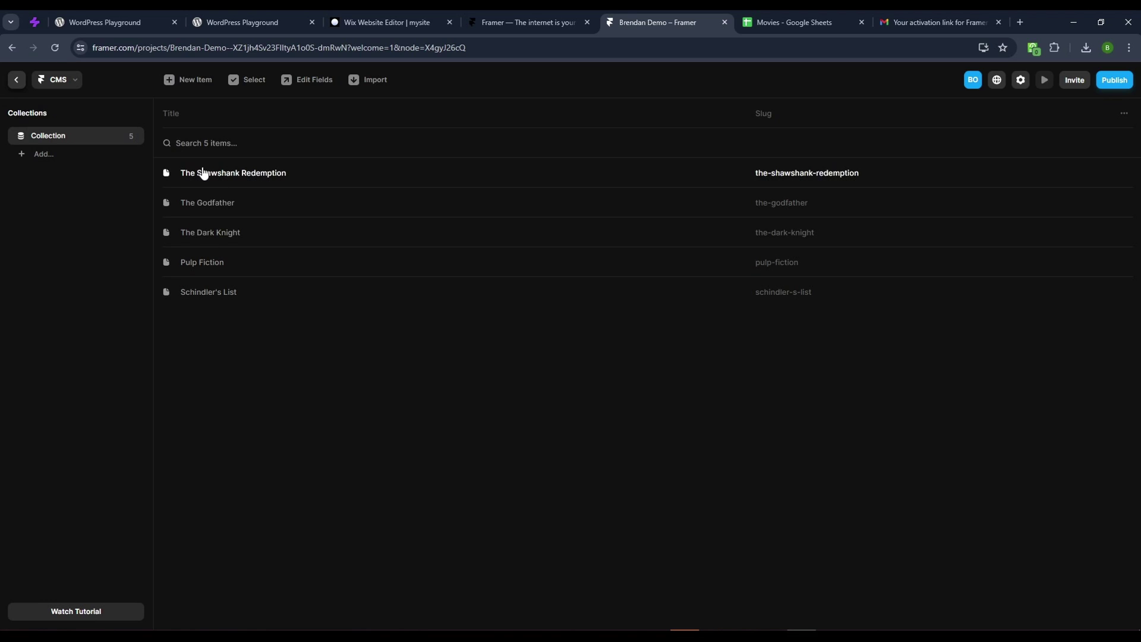
{"action": "left_click", "coordinate": [255, 173]}
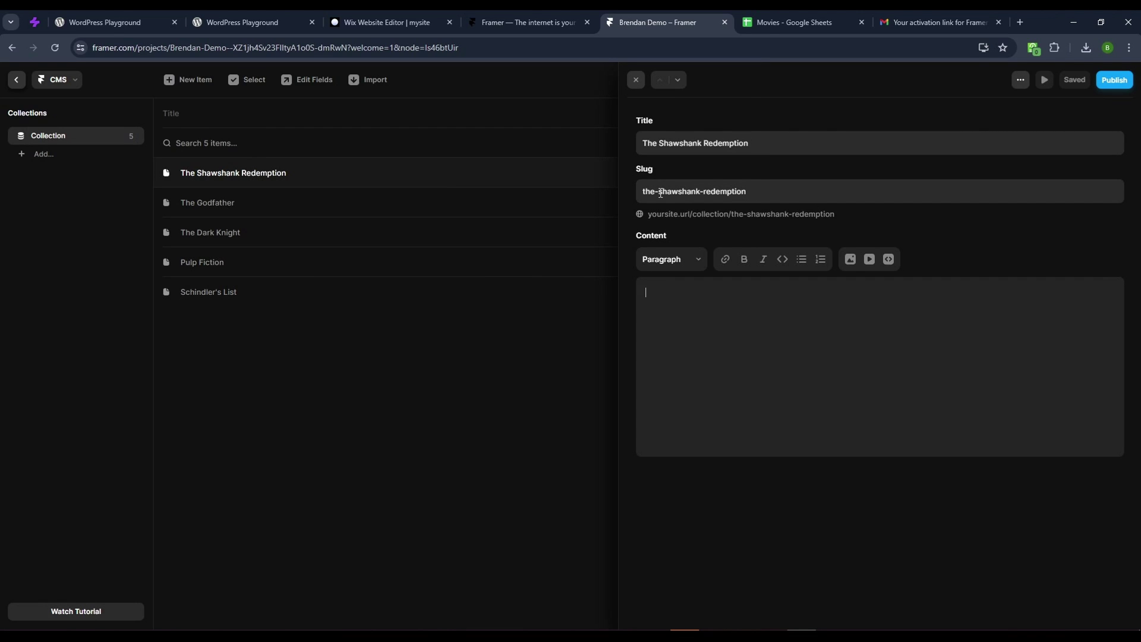
{"action": "left_click", "coordinate": [772, 22]}
- Review the Director, Genre, Runtime and Year values in rows 2–6, then return to Framer
{"action": "left_click_drag", "start_coordinate": [214, 181], "coordinate": [222, 229]}
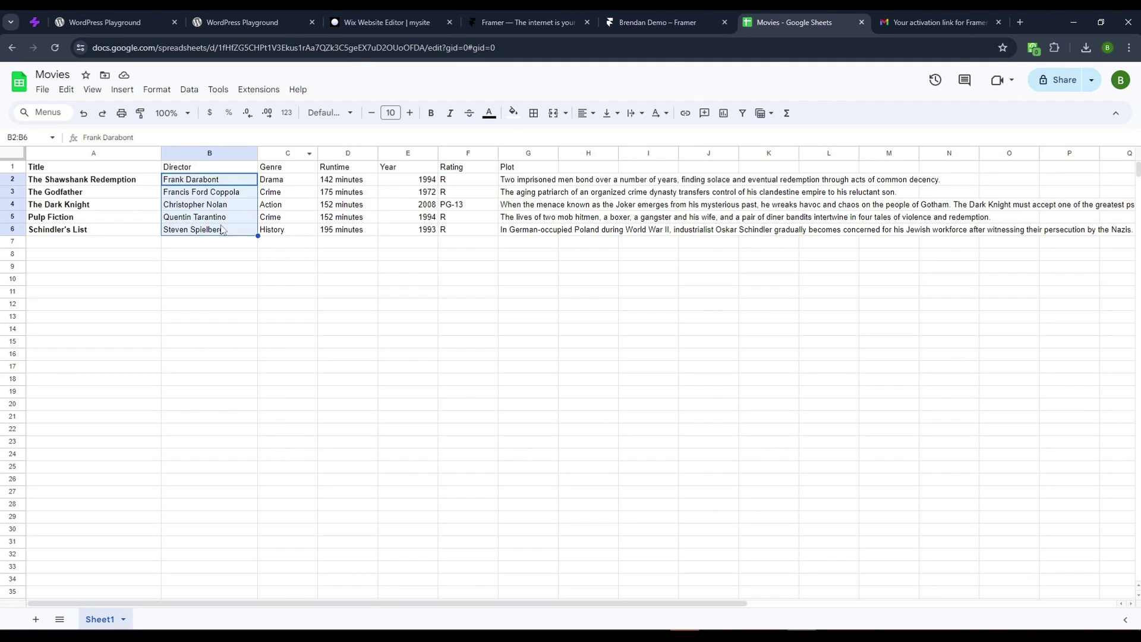
{"action": "left_click_drag", "start_coordinate": [285, 180], "coordinate": [288, 241]}
{"action": "left_click_drag", "start_coordinate": [360, 187], "coordinate": [363, 244]}
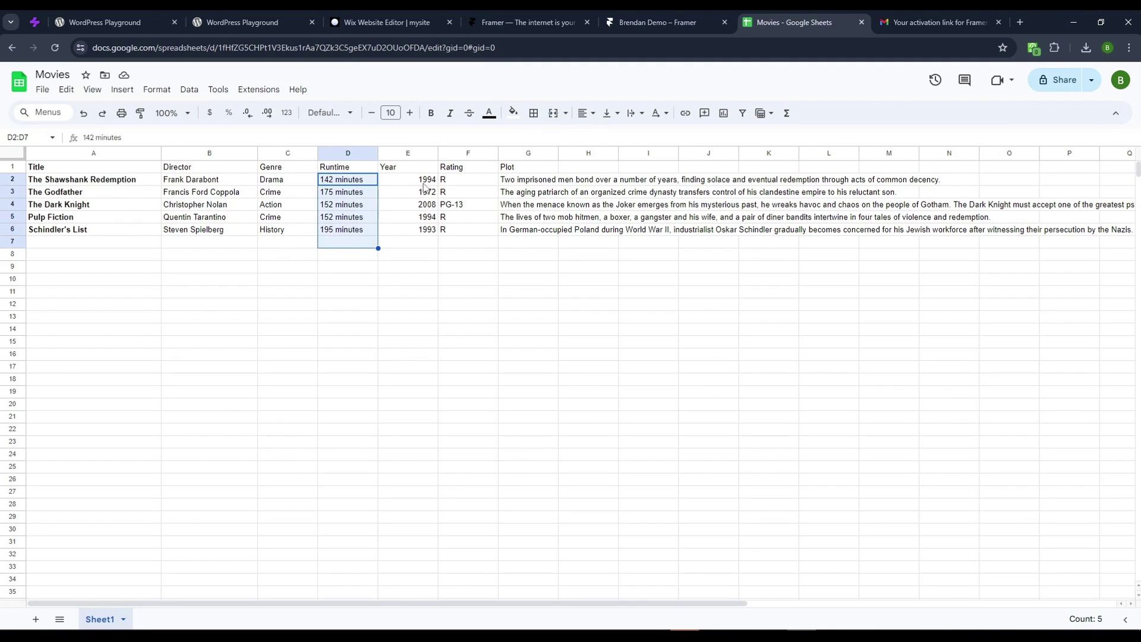
{"action": "left_click_drag", "start_coordinate": [424, 183], "coordinate": [427, 231]}
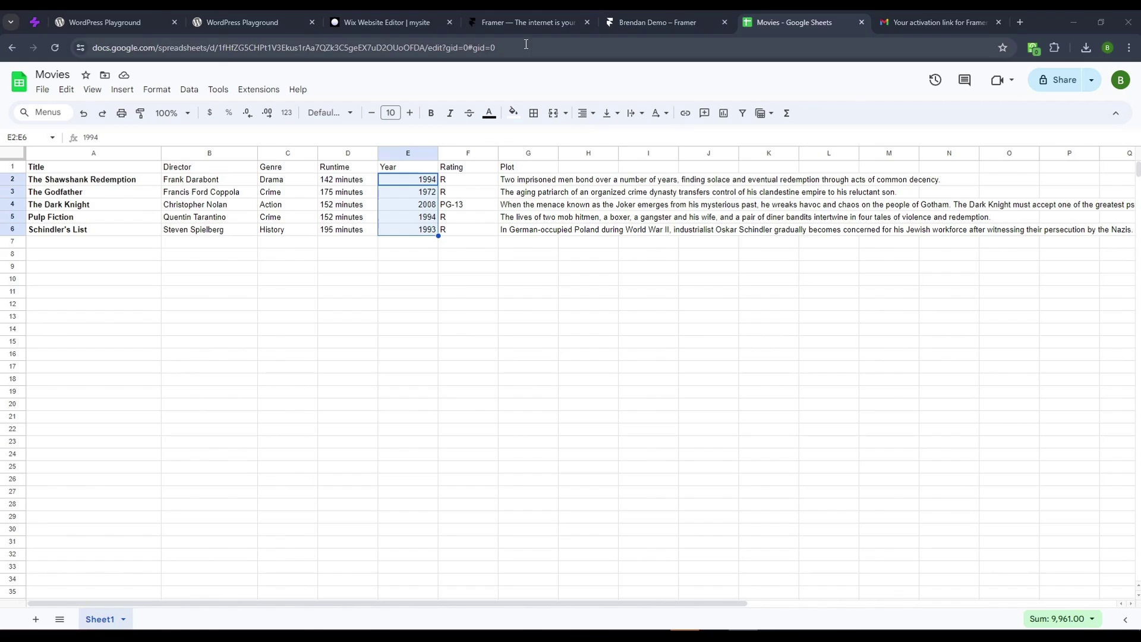
{"action": "left_click", "coordinate": [658, 22]}
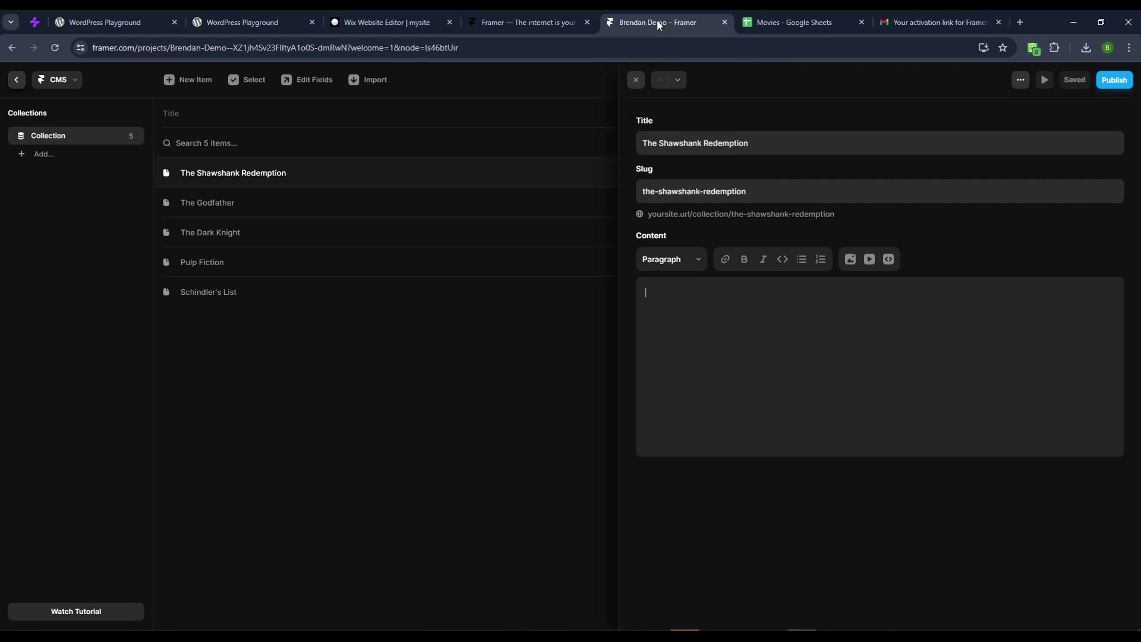
- Close the item editor and rename the collection's Content field to Plot
{"action": "left_click", "coordinate": [444, 344]}
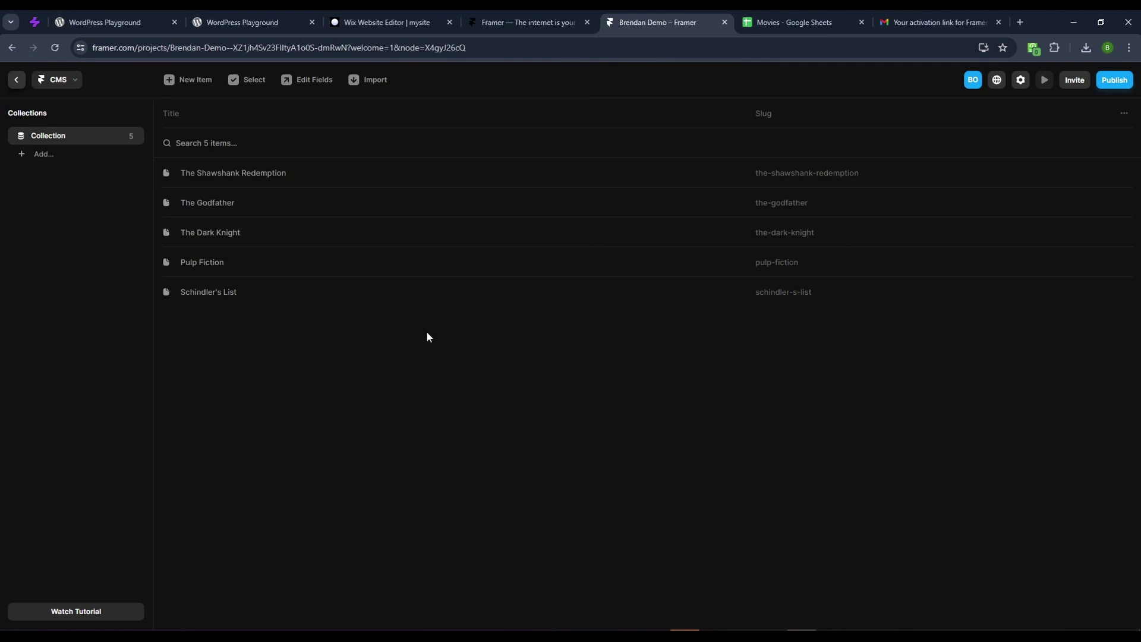
{"action": "left_click", "coordinate": [309, 83]}
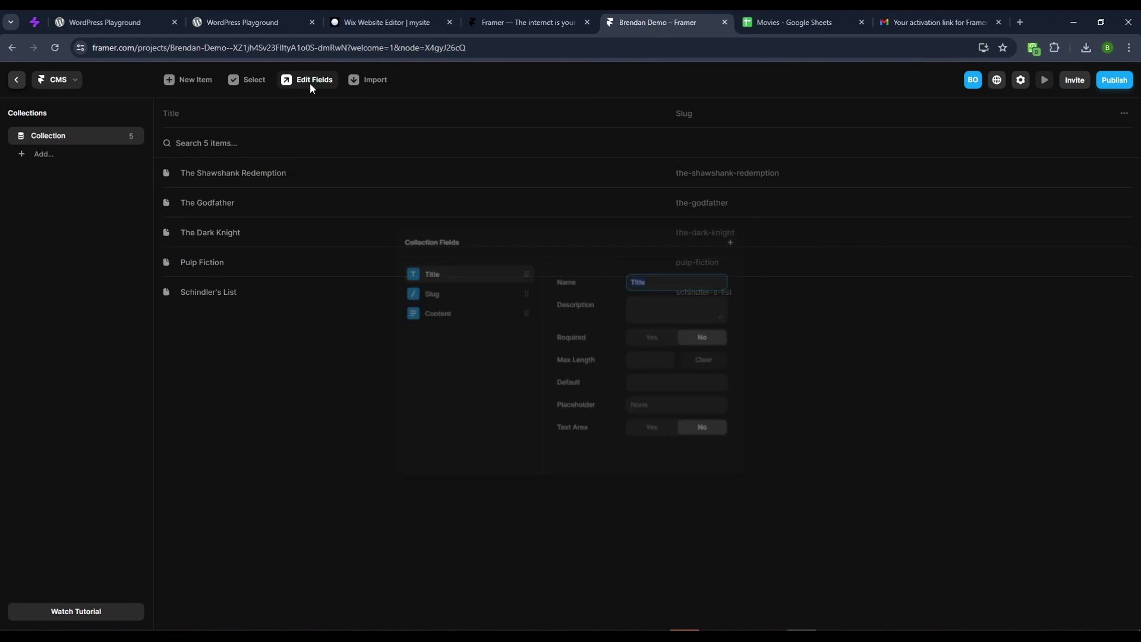
{"action": "left_click", "coordinate": [438, 306]}
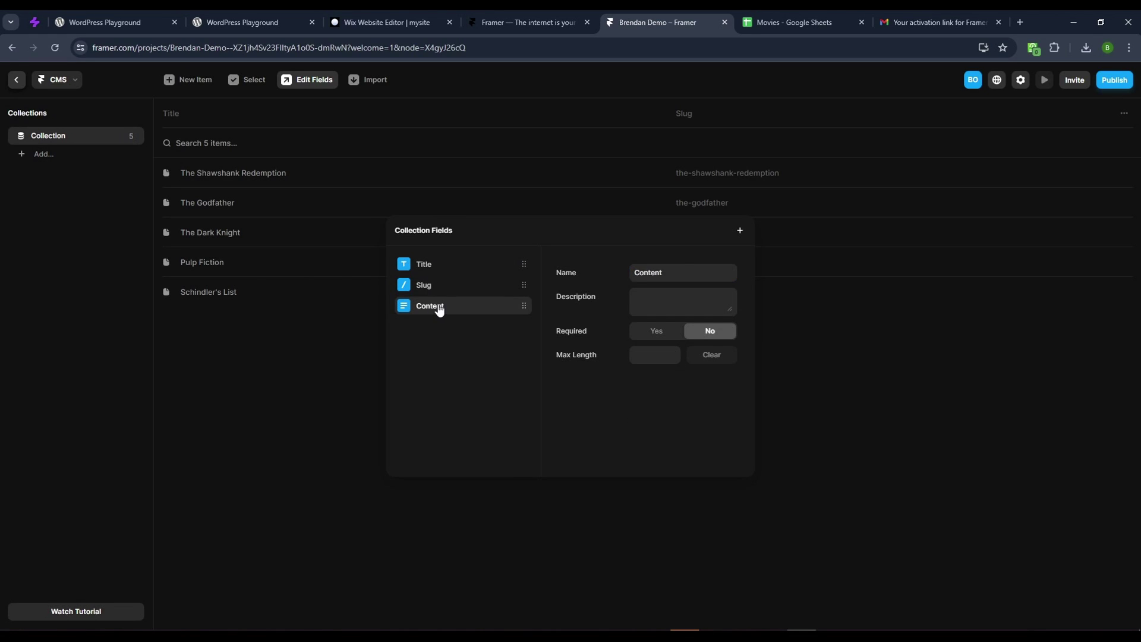
{"action": "type", "text": "Plot"}
- Add plain-text Year and Genre fields to the collection
{"action": "left_click", "coordinate": [740, 230]}
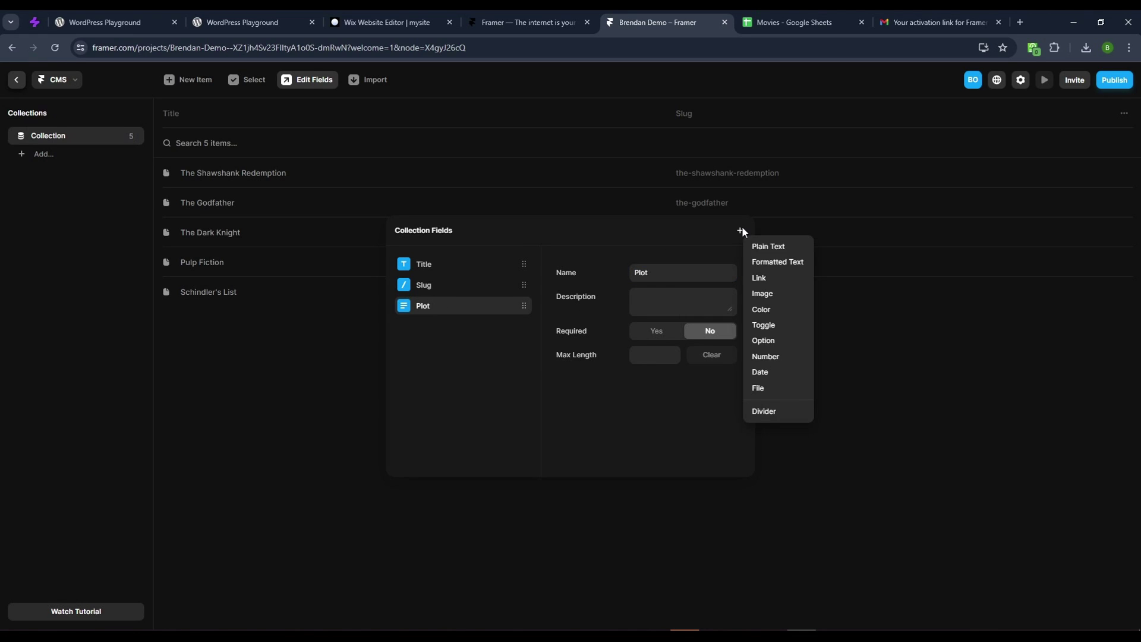
{"action": "left_click", "coordinate": [765, 243]}
{"action": "type", "text": "Year"}
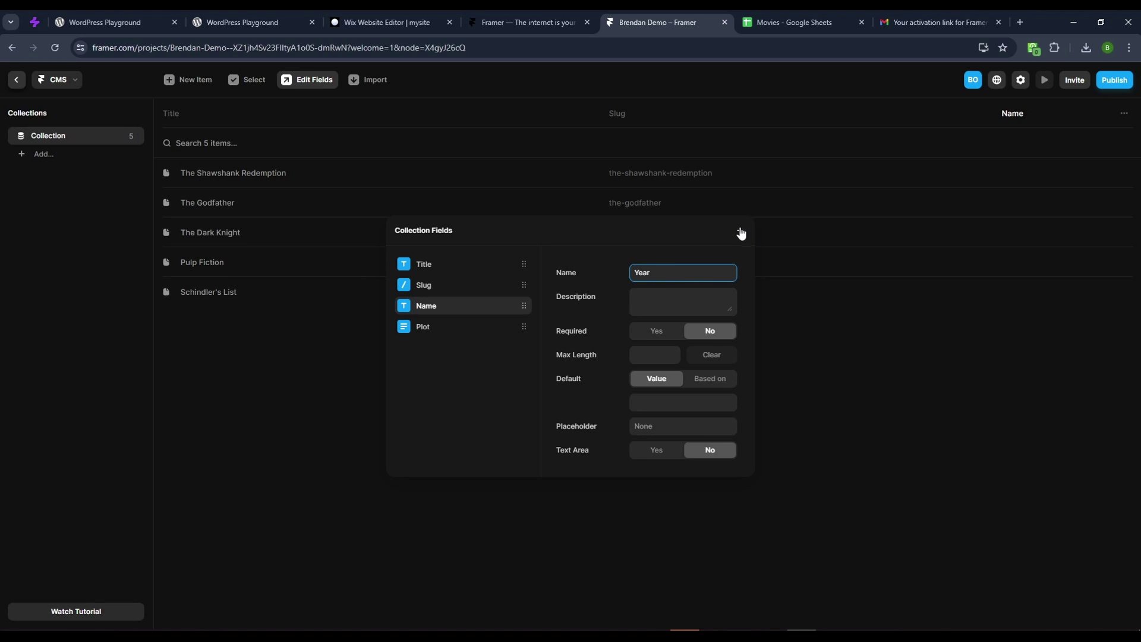
{"action": "left_click", "coordinate": [471, 391]}
{"action": "left_click", "coordinate": [739, 234]}
{"action": "left_click", "coordinate": [766, 244]}
{"action": "key", "text": "ctrl+a"}
{"action": "type", "text": "Gen"}
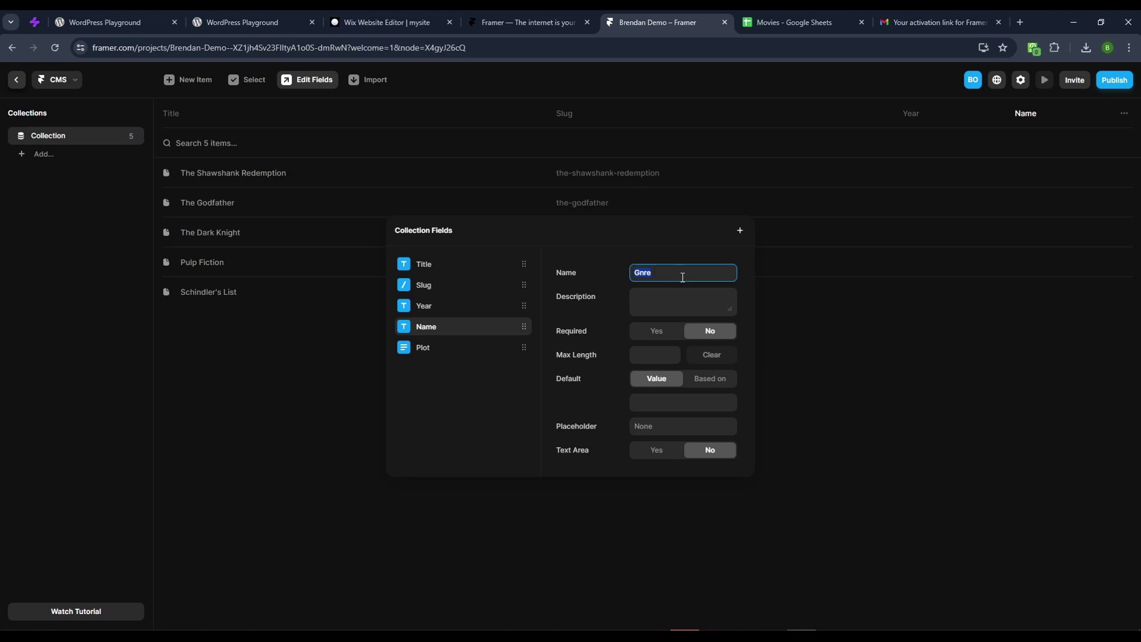
{"action": "key", "text": "Return"}
{"action": "left_click", "coordinate": [739, 230]}
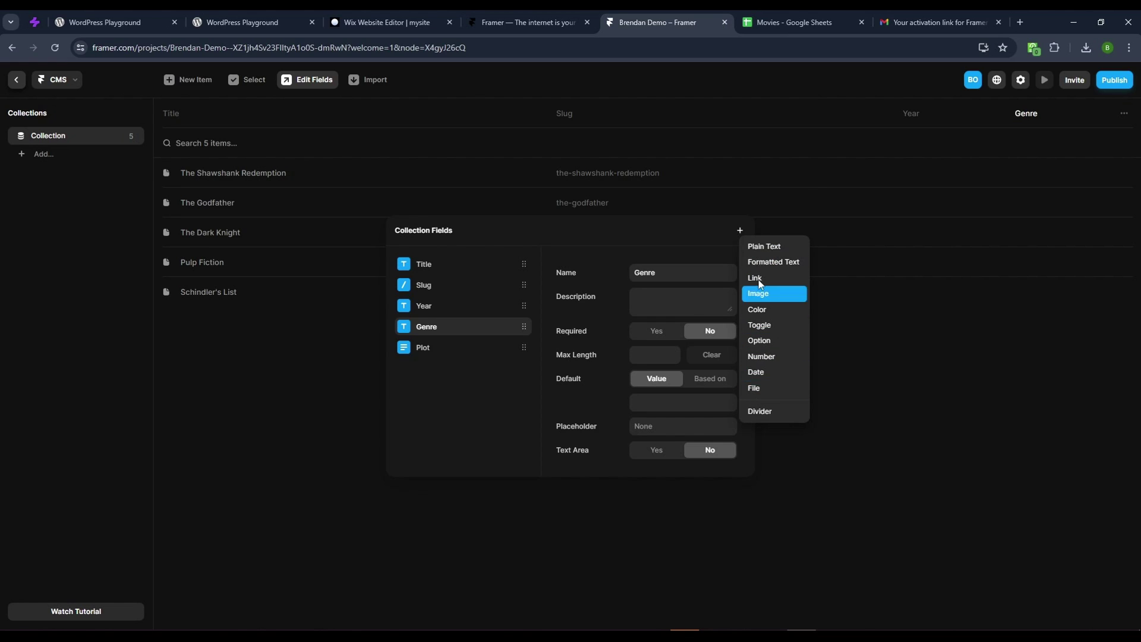
{"action": "key", "text": "Escape"}
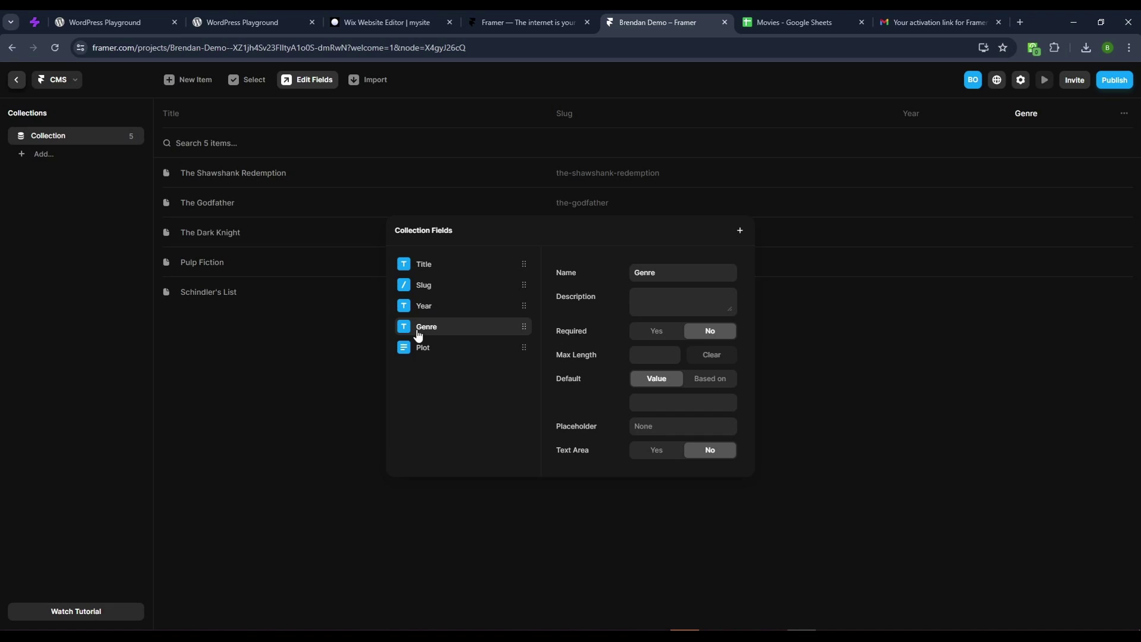
- Move the Plot field up under Slug and add a plain-text Director field
{"action": "left_click_drag", "start_coordinate": [409, 348], "coordinate": [415, 318]}
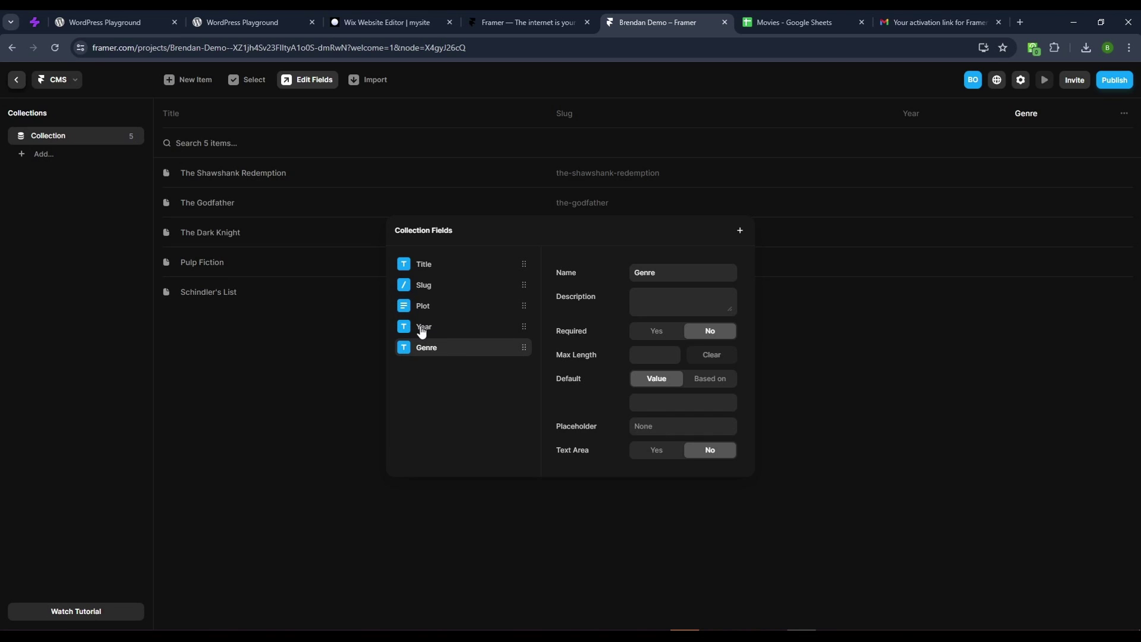
{"action": "left_click", "coordinate": [737, 231]}
{"action": "double_click", "coordinate": [678, 275]}
{"action": "left_click", "coordinate": [476, 403]}
{"action": "left_click", "coordinate": [740, 230]}
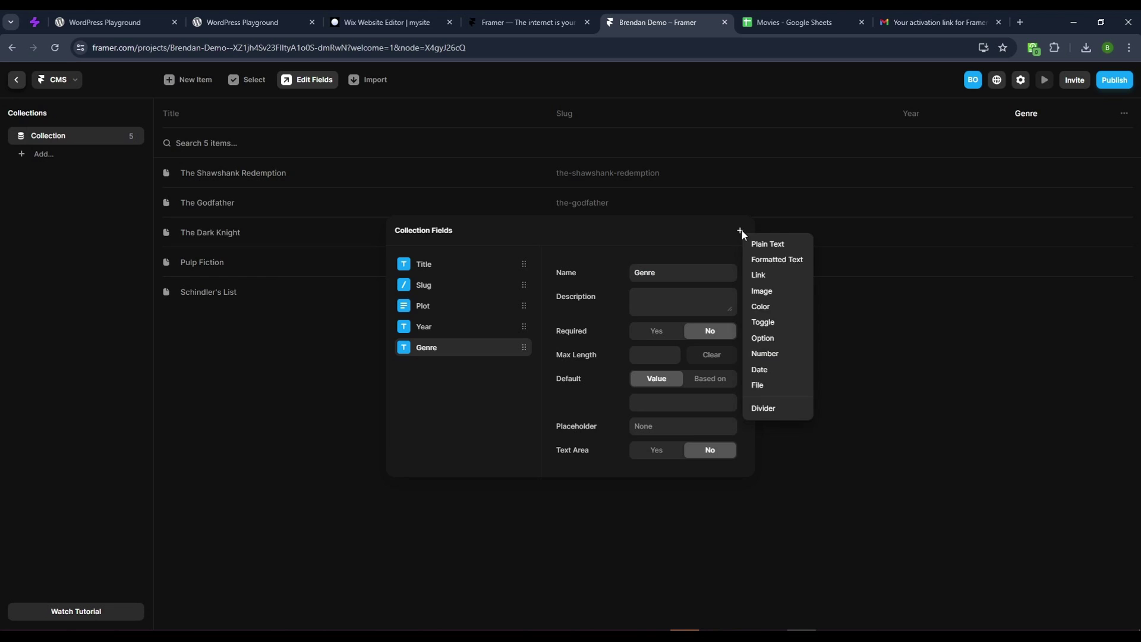
{"action": "left_click", "coordinate": [758, 245]}
{"action": "left_click", "coordinate": [671, 274]}
{"action": "type", "text": "Director"}
{"action": "key", "text": "ctrl+a"}
{"action": "type", "text": "Direct"}
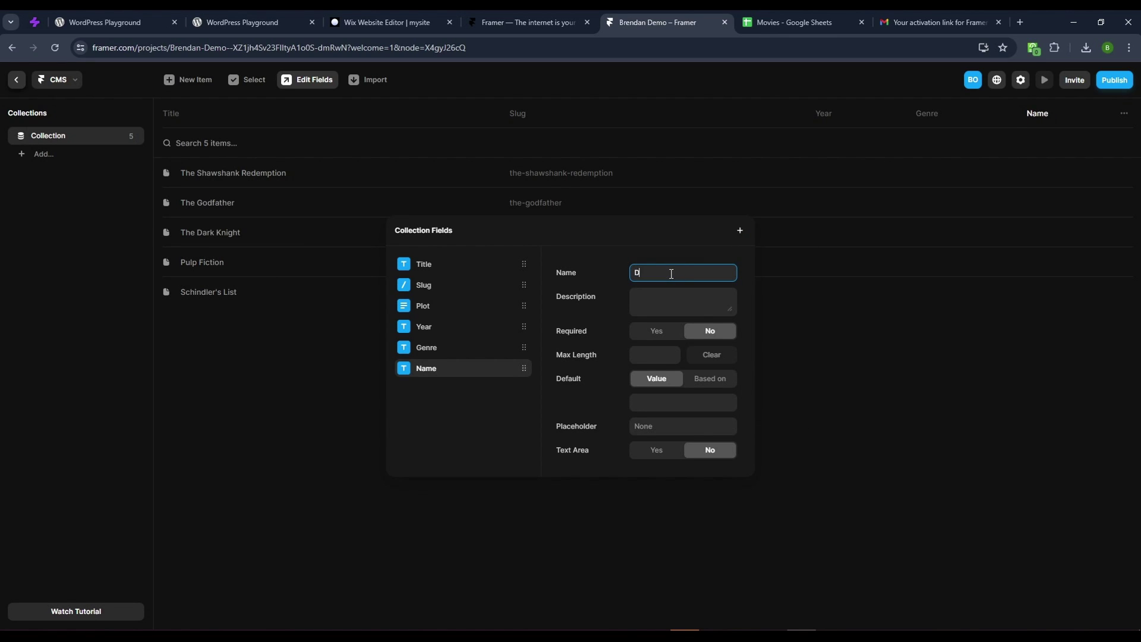
{"action": "left_click", "coordinate": [452, 407]}
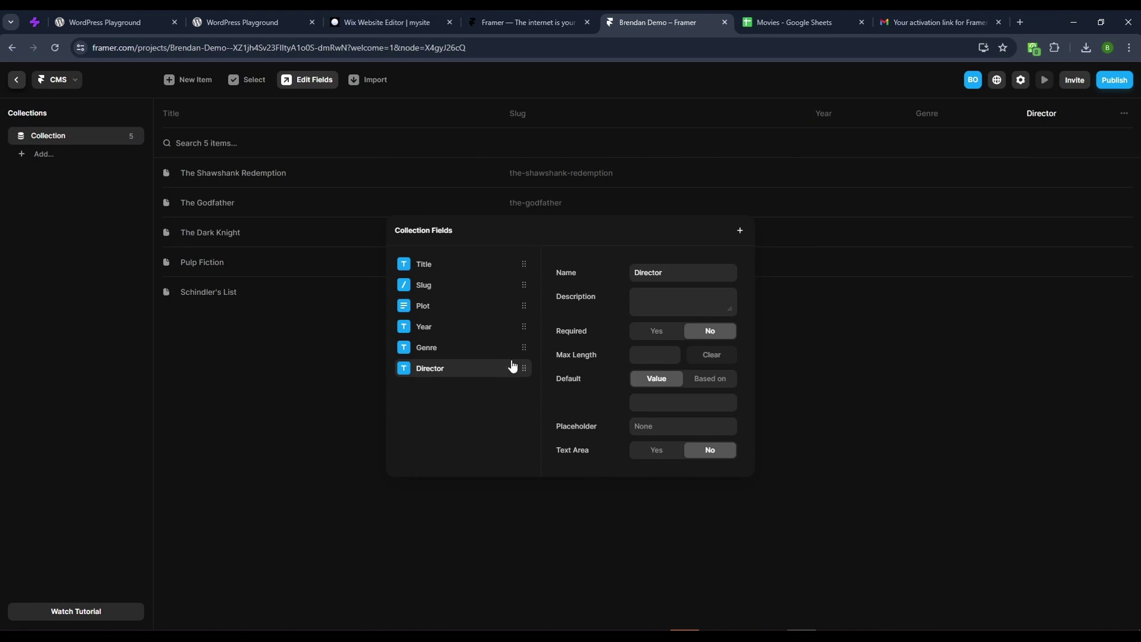
- Add plain-text Rating and Runtime fields and close the Collection Fields editor
{"action": "left_click", "coordinate": [740, 230]}
{"action": "left_click", "coordinate": [762, 251]}
{"action": "type", "text": "R"}
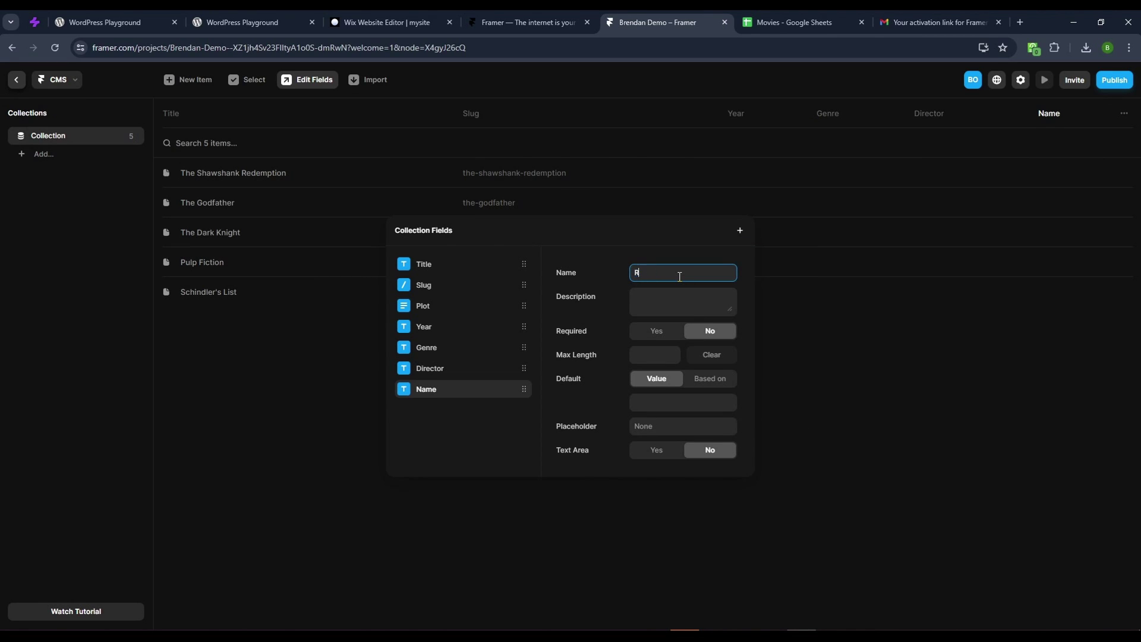
{"action": "type", "text": "ating"}
{"action": "left_click", "coordinate": [433, 441]}
{"action": "left_click", "coordinate": [663, 273]}
{"action": "left_click", "coordinate": [738, 236]}
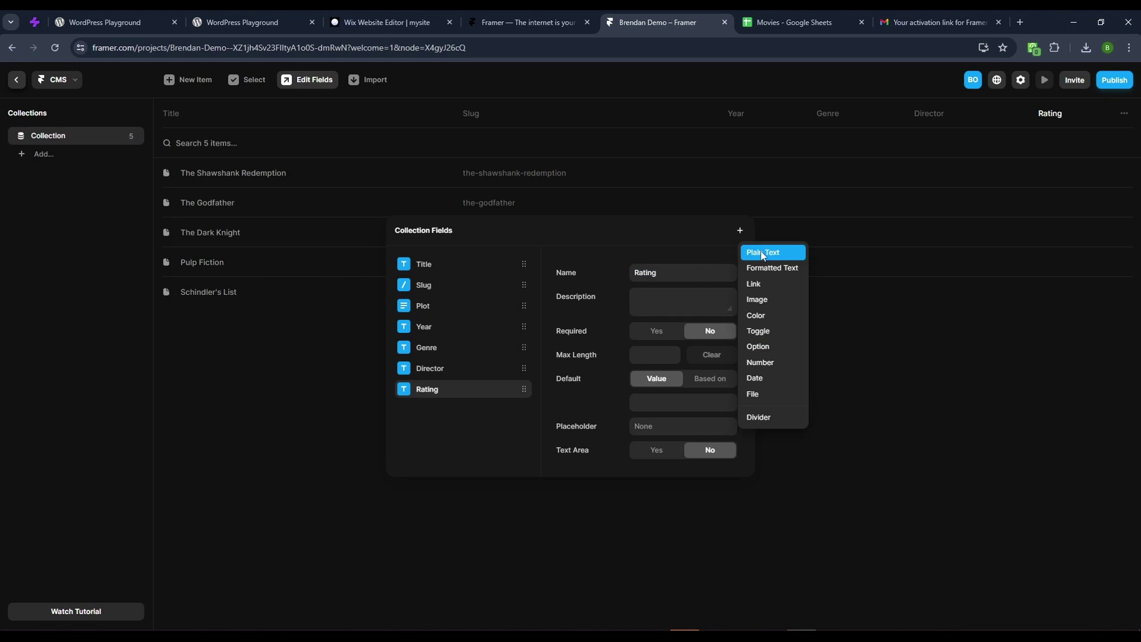
{"action": "left_click", "coordinate": [767, 252]}
{"action": "left_click", "coordinate": [681, 272]}
{"action": "type", "text": "Runtime"}
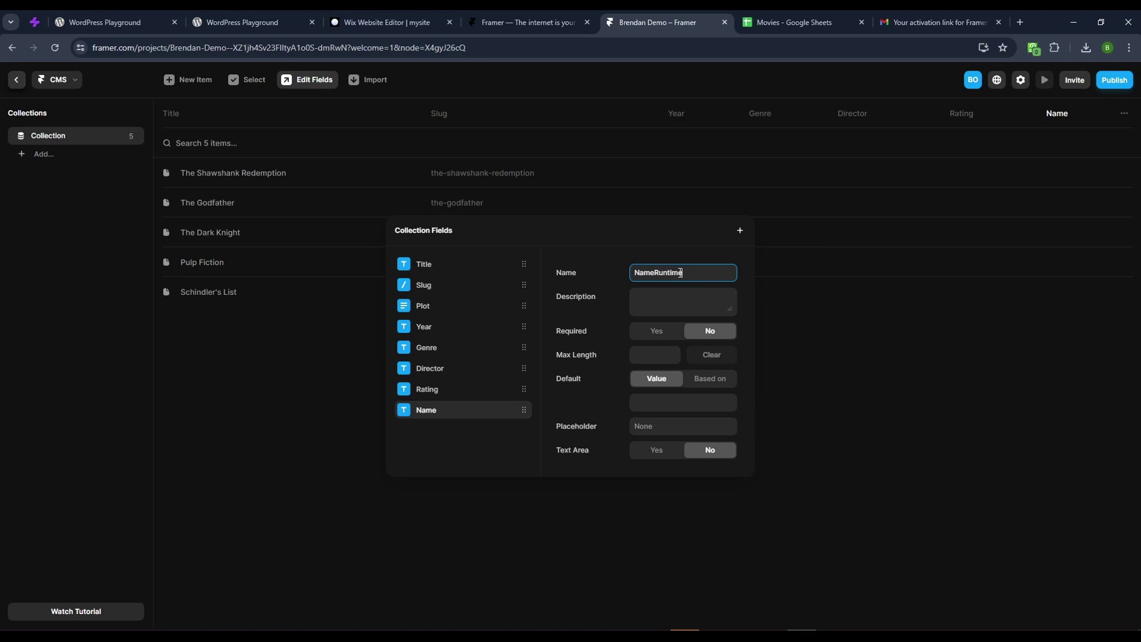
{"action": "key", "text": "ctrl+a"}
{"action": "type", "text": "Runtime"}
{"action": "left_click", "coordinate": [460, 463]}
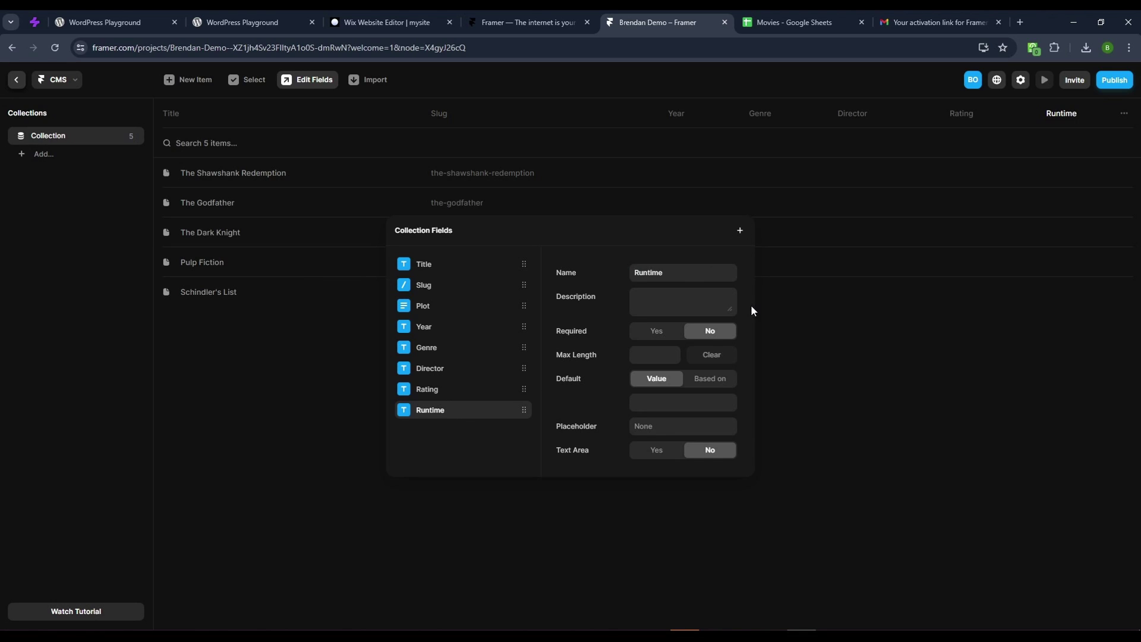
{"action": "left_click", "coordinate": [797, 357]}
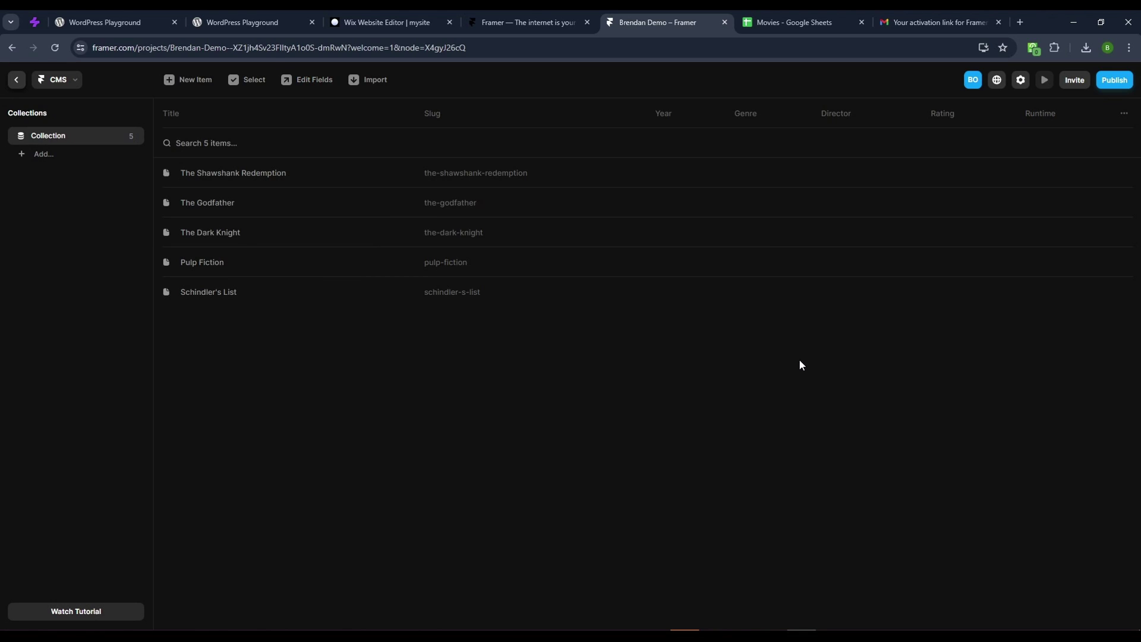
- Re-import Movies - Sheet1.csv, skipping all five existing items with Apply to all
{"action": "left_click", "coordinate": [373, 79]}
{"action": "left_click", "coordinate": [570, 443]}
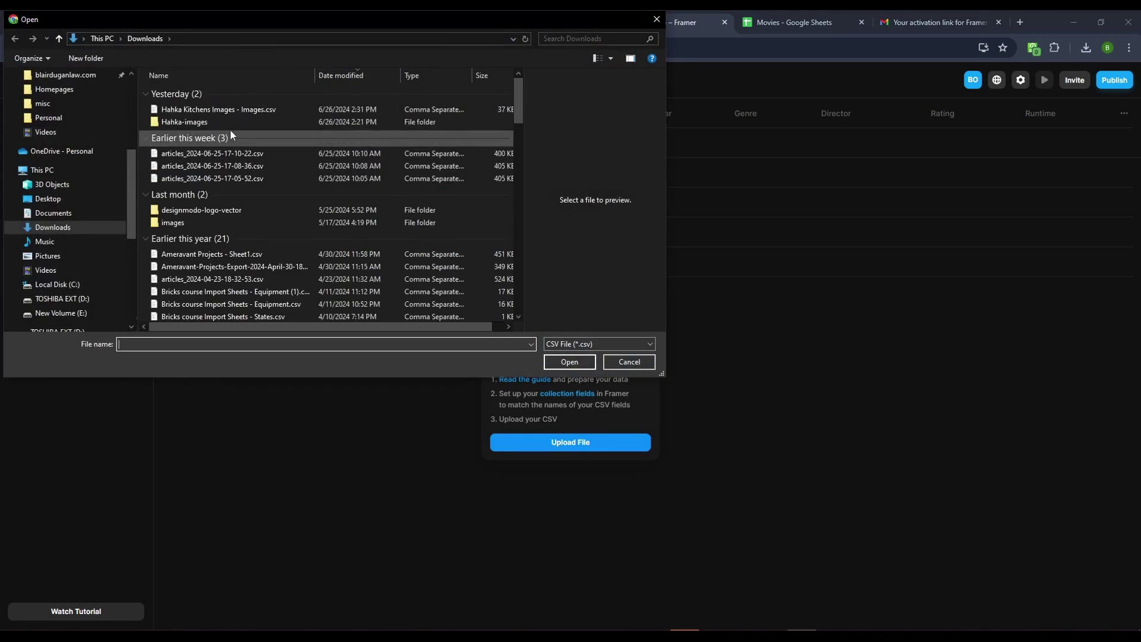
{"action": "left_click", "coordinate": [212, 109]}
{"action": "left_click", "coordinate": [575, 363]}
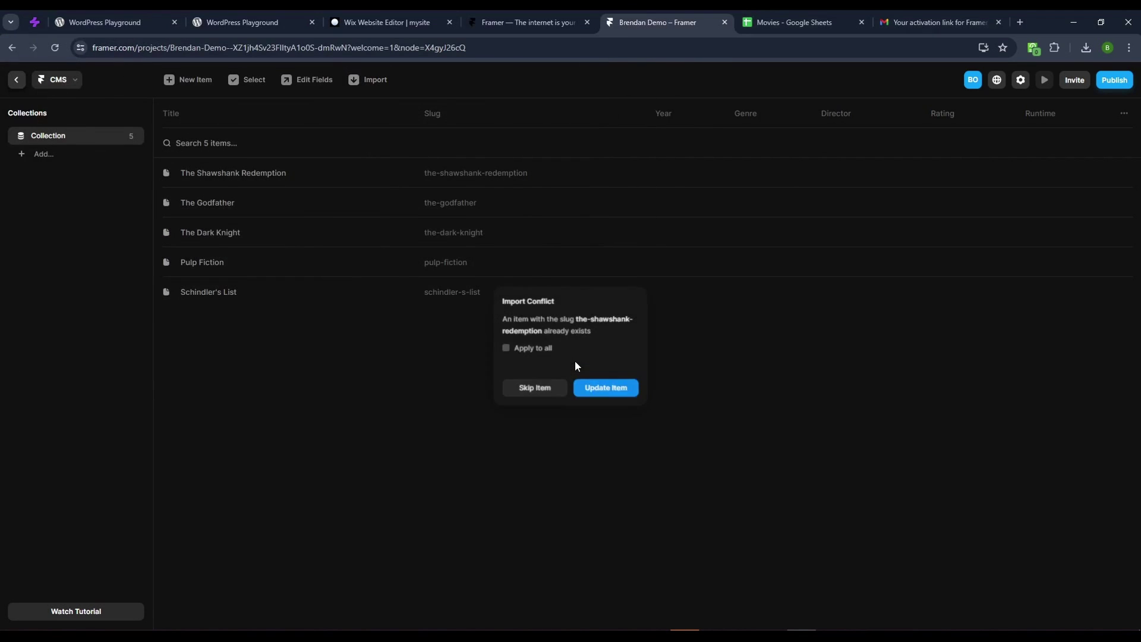
{"action": "left_click", "coordinate": [506, 348]}
{"action": "left_click", "coordinate": [538, 389]}
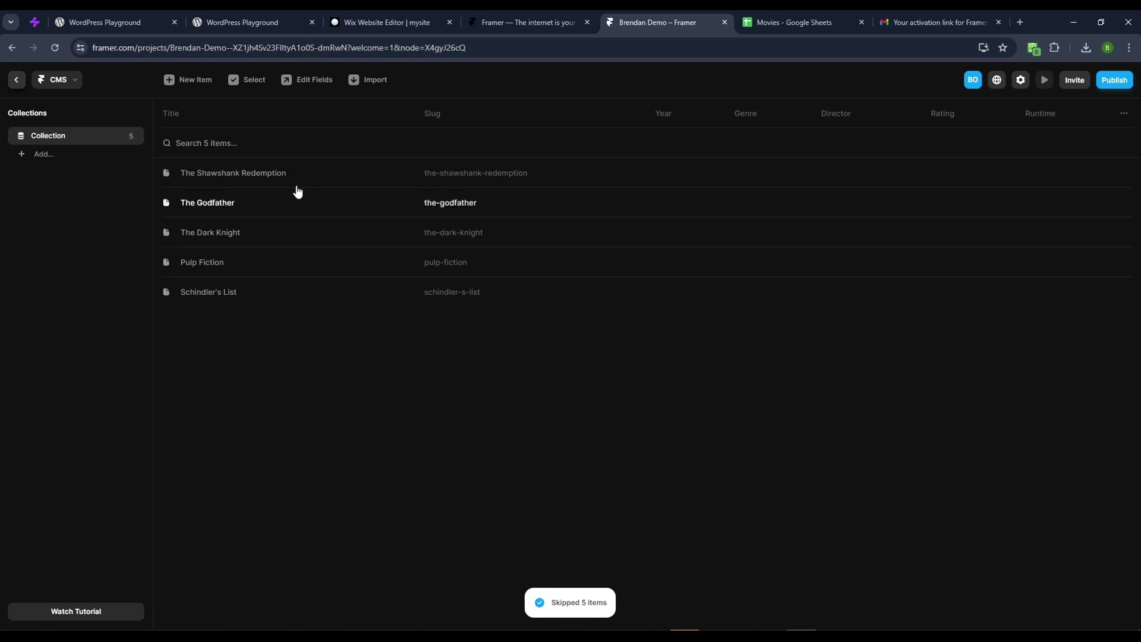
- Check The Shawshank Redemption, The Godfather and Pulp Fiction items against the spreadsheet
{"action": "left_click", "coordinate": [266, 177]}
{"action": "scroll", "coordinate": [743, 372], "scroll_direction": "down", "scroll_amount": 2}
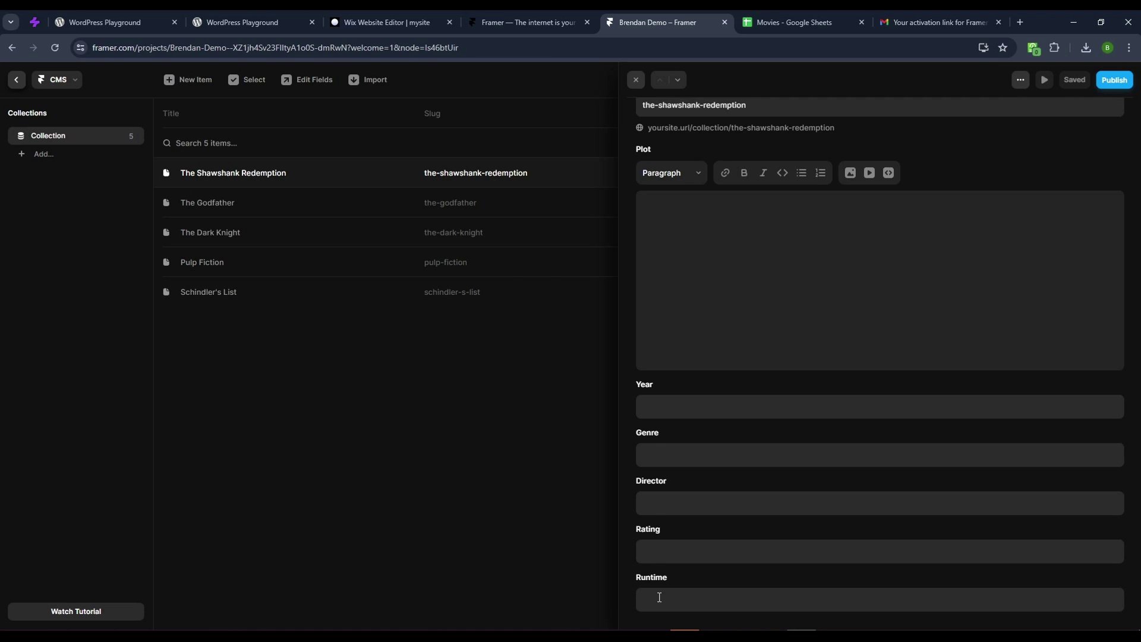
{"action": "left_click", "coordinate": [797, 19]}
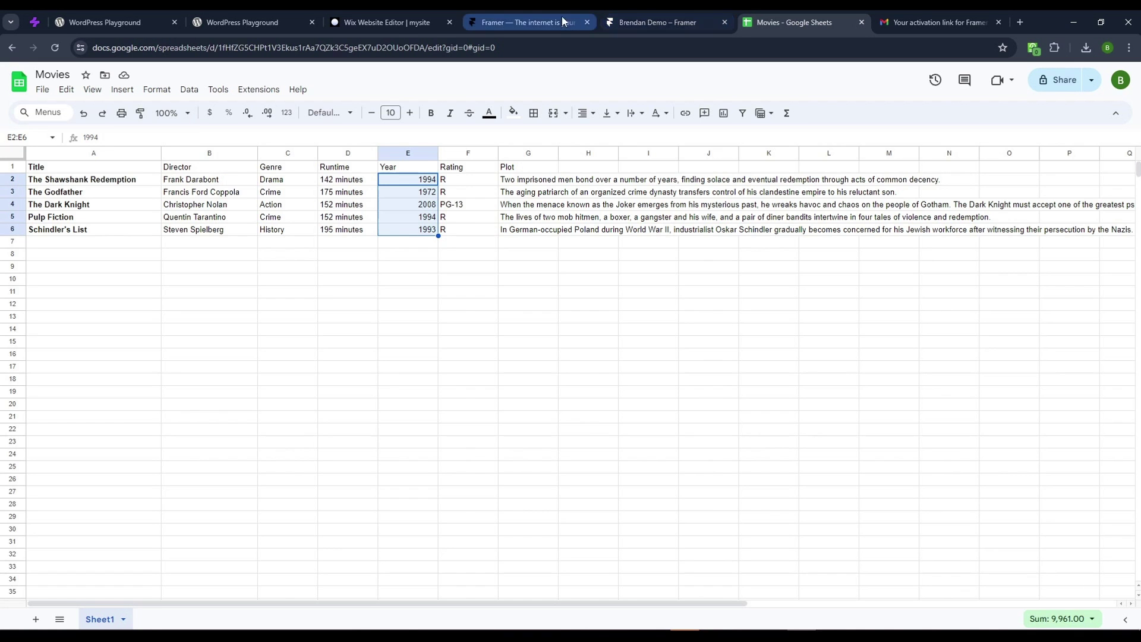
{"action": "left_click", "coordinate": [660, 22]}
{"action": "key", "text": "Escape"}
{"action": "left_click", "coordinate": [238, 204]}
{"action": "left_click", "coordinate": [217, 256]}
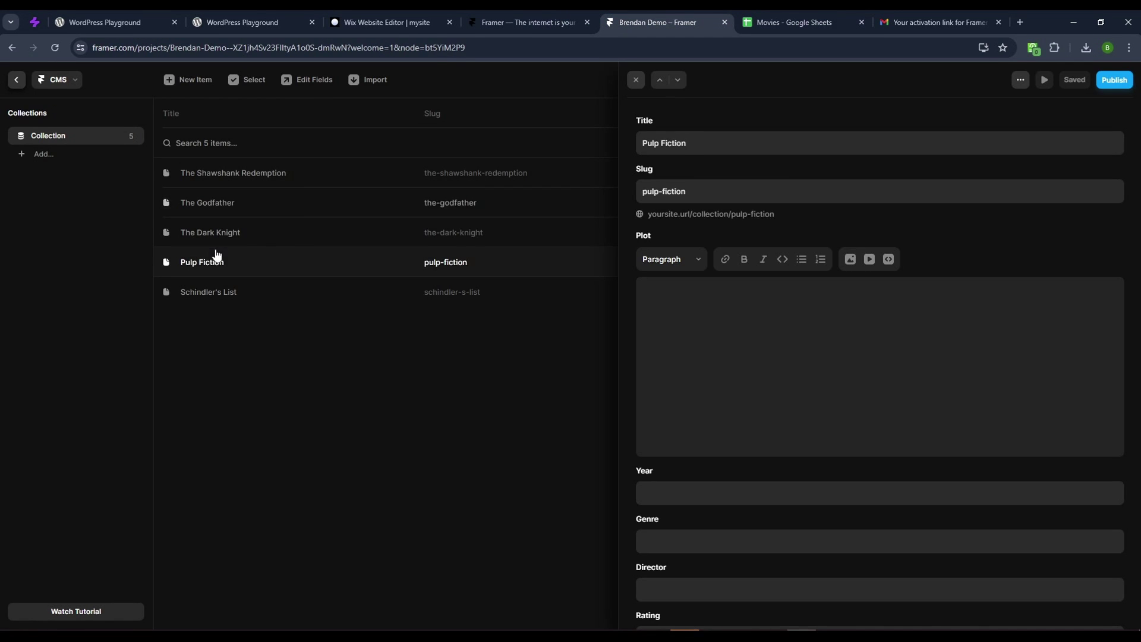
- Select and delete all five movie items from the collection
{"action": "left_click", "coordinate": [223, 291]}
{"action": "key", "text": "Escape"}
{"action": "left_click", "coordinate": [246, 80]}
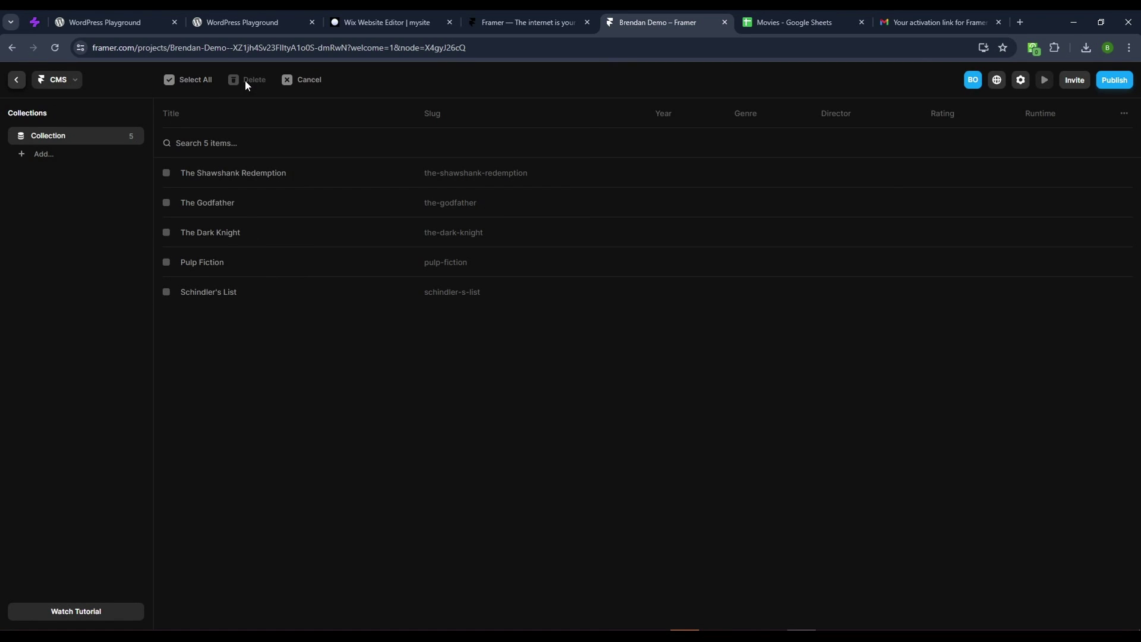
{"action": "left_click", "coordinate": [169, 80]}
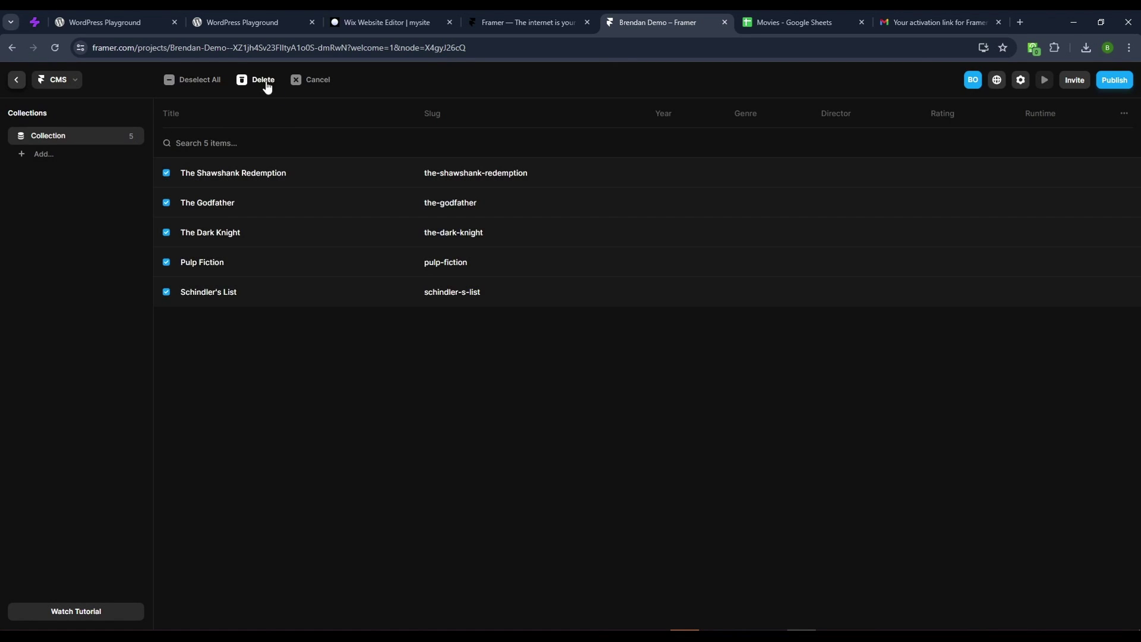
{"action": "left_click", "coordinate": [263, 81]}
{"action": "left_click", "coordinate": [593, 366]}
- Import Movies - Sheet1.csv afresh with all fields filled, then return to the page canvas
{"action": "left_click", "coordinate": [369, 79]}
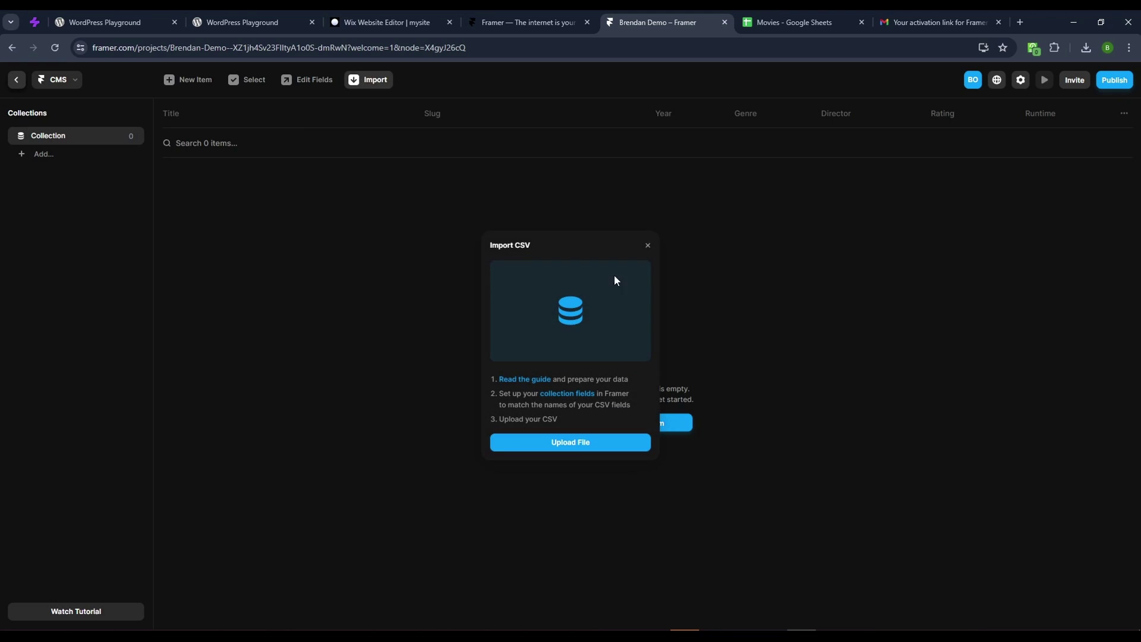
{"action": "left_click", "coordinate": [569, 445]}
{"action": "left_click", "coordinate": [236, 108]}
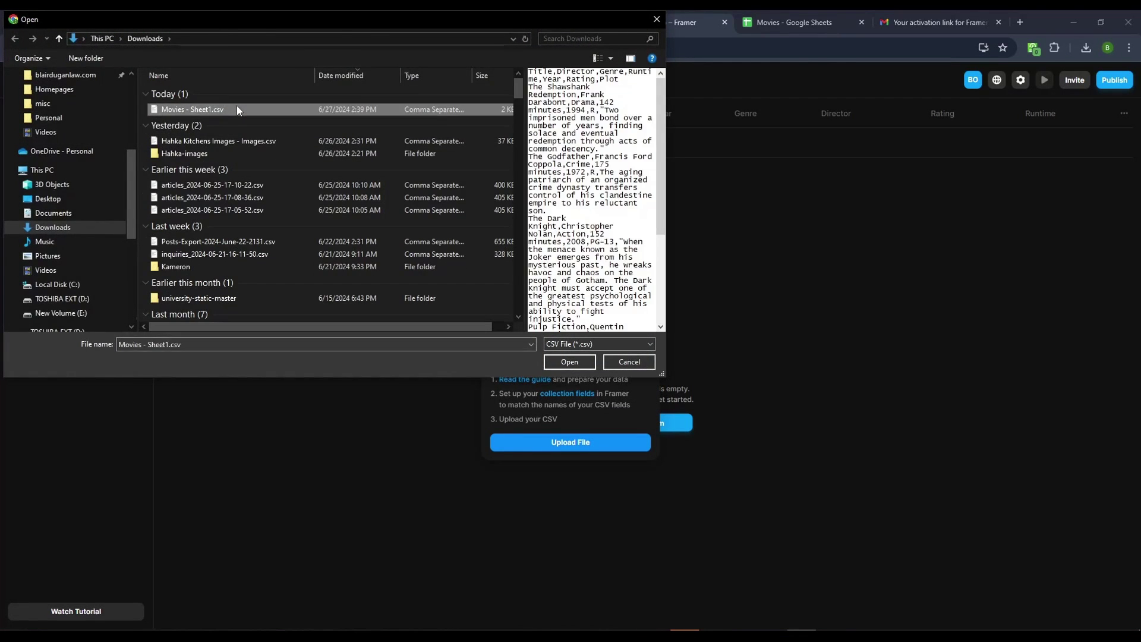
{"action": "double_click", "coordinate": [237, 109]}
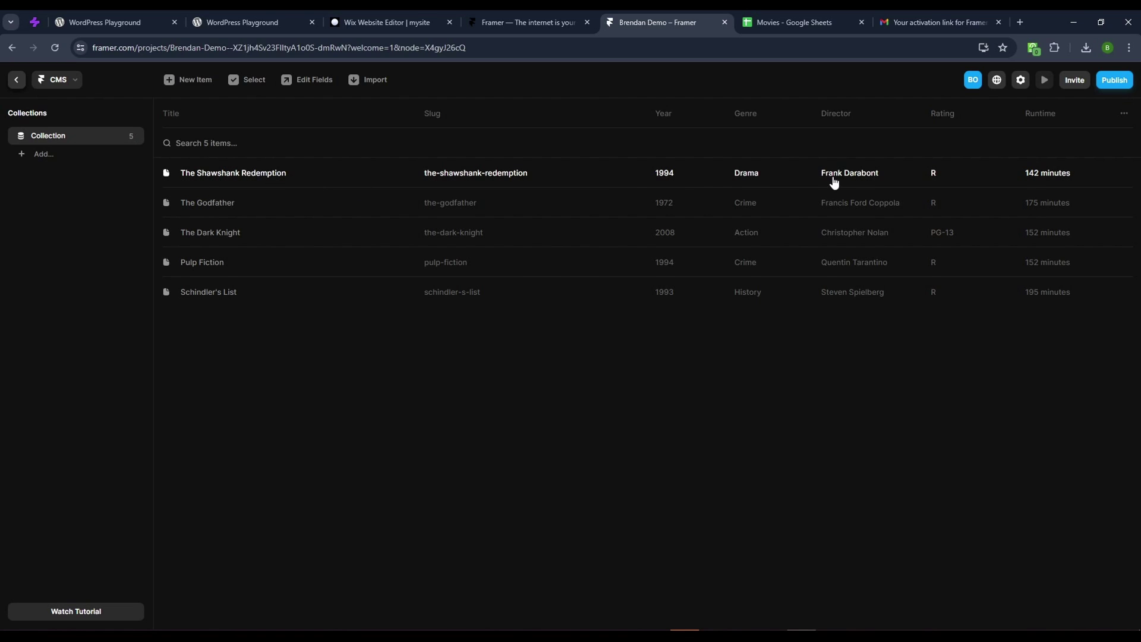
{"action": "left_click", "coordinate": [215, 179]}
{"action": "key", "text": "Escape"}
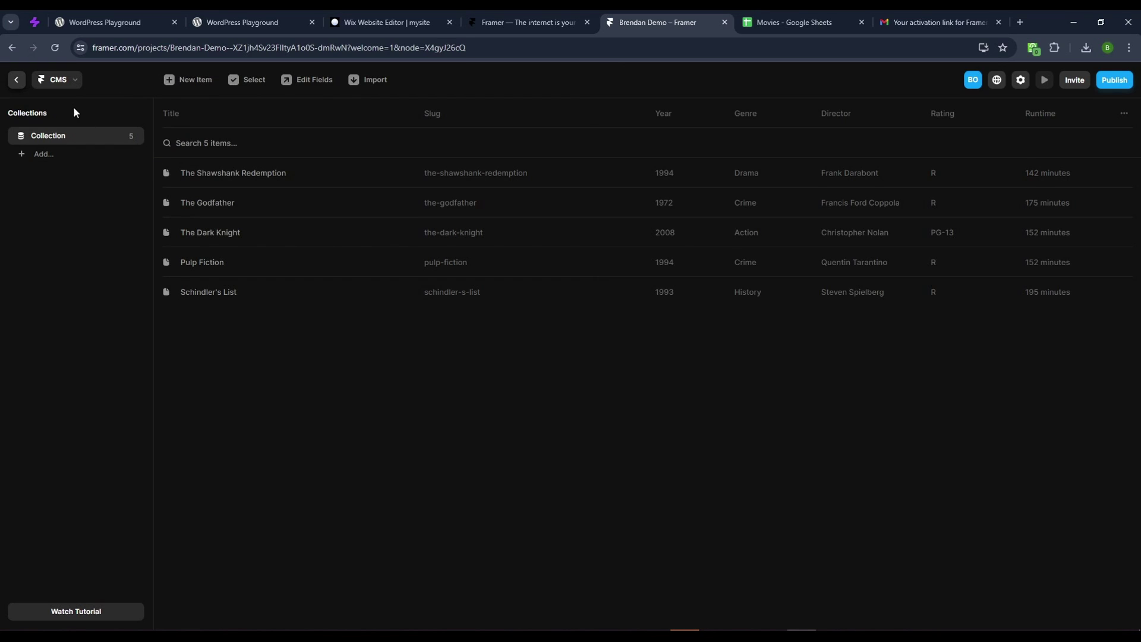
{"action": "left_click", "coordinate": [17, 79]}
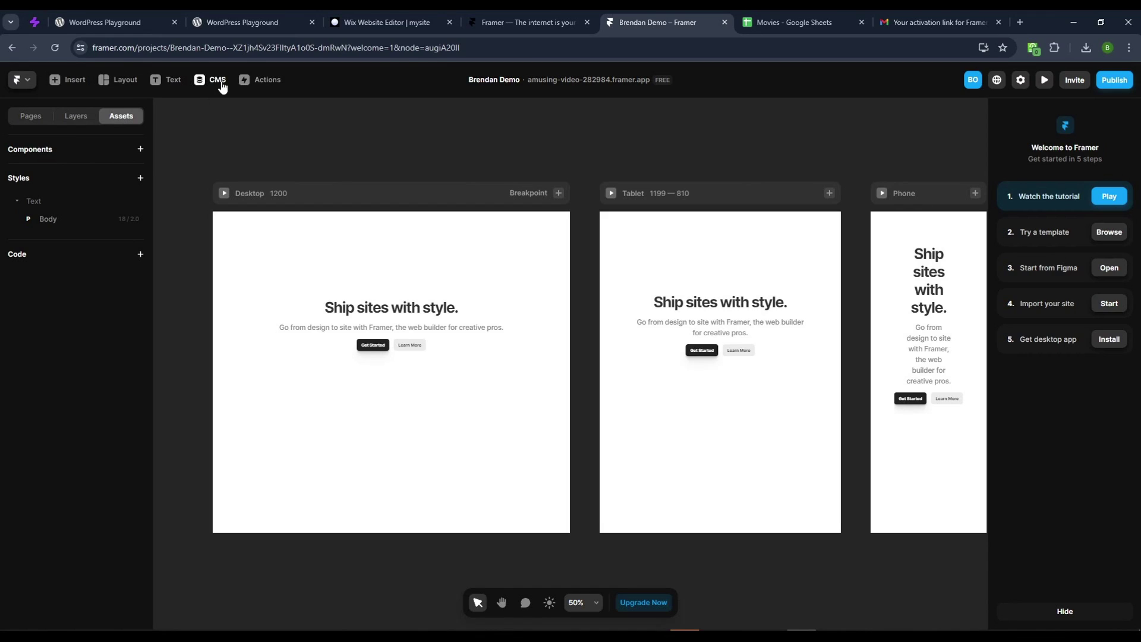
- Insert a movies Collection List onto the canvas from the Insert panel's Collection Lists
{"action": "left_click", "coordinate": [77, 118]}
{"action": "left_click", "coordinate": [29, 118]}
{"action": "left_click", "coordinate": [67, 80]}
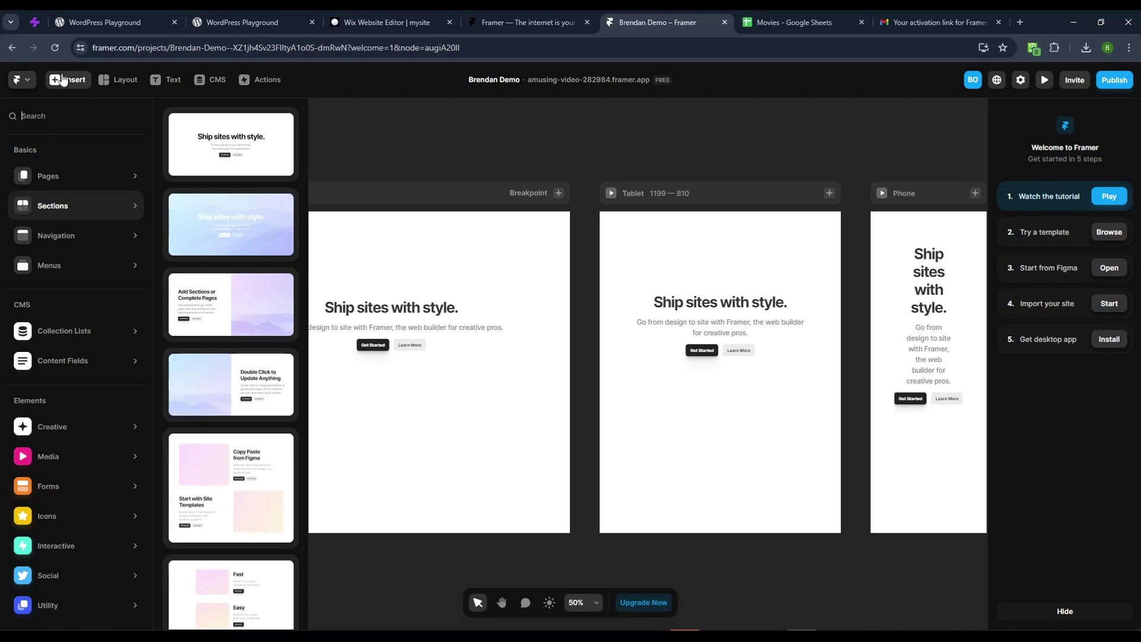
{"action": "mouse_move", "coordinate": [51, 339]}
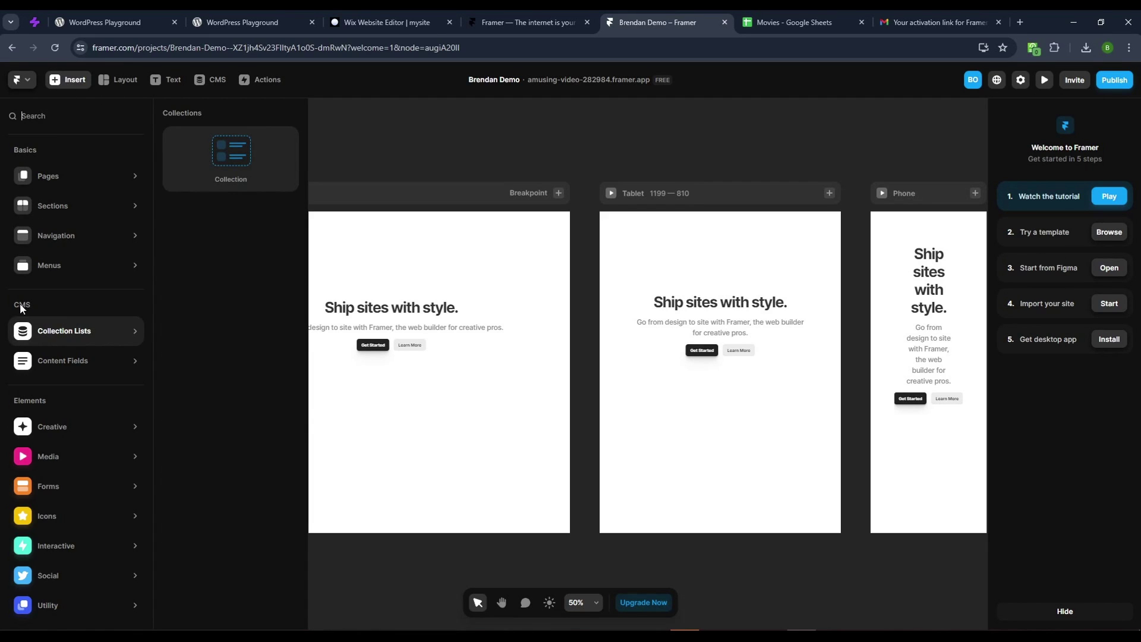
{"action": "mouse_move", "coordinate": [92, 365]}
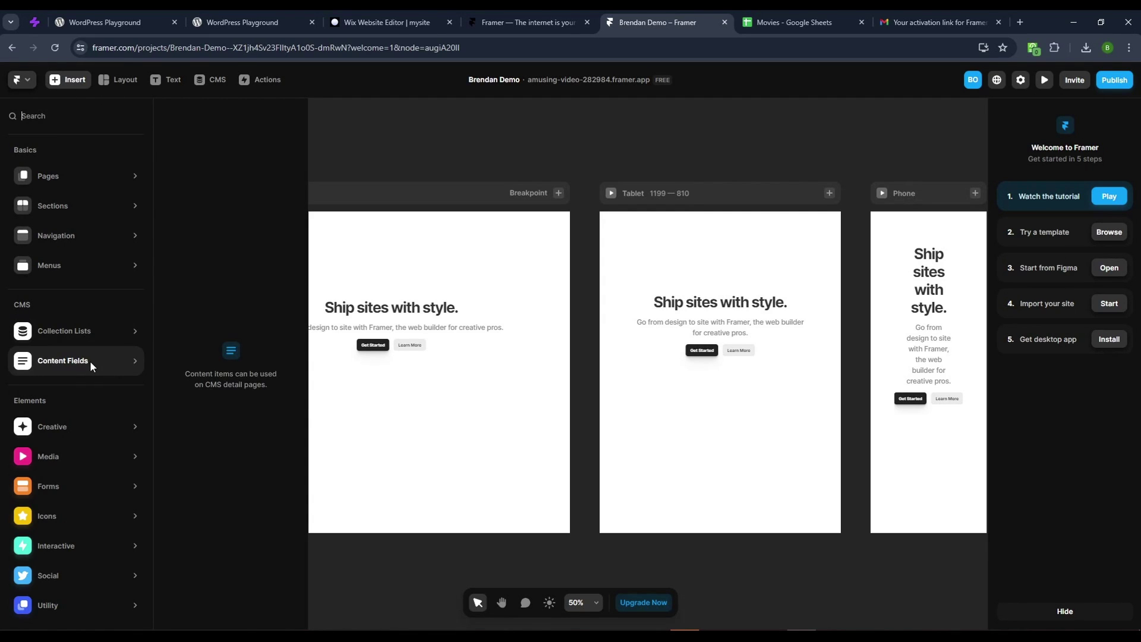
{"action": "mouse_move", "coordinate": [85, 333]}
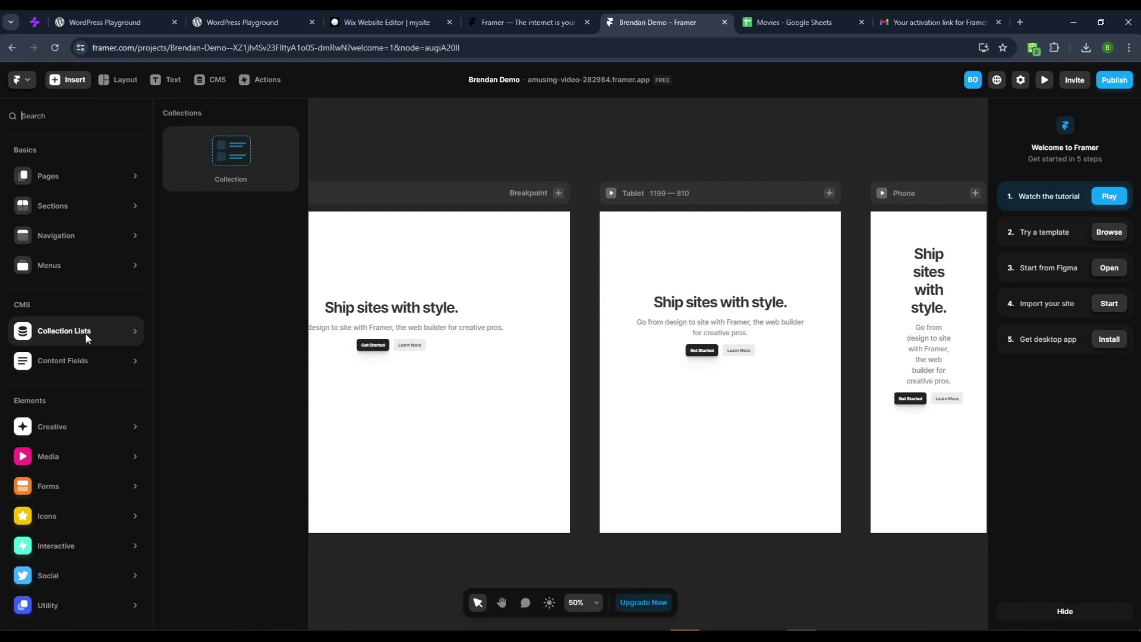
{"action": "left_click", "coordinate": [234, 153]}
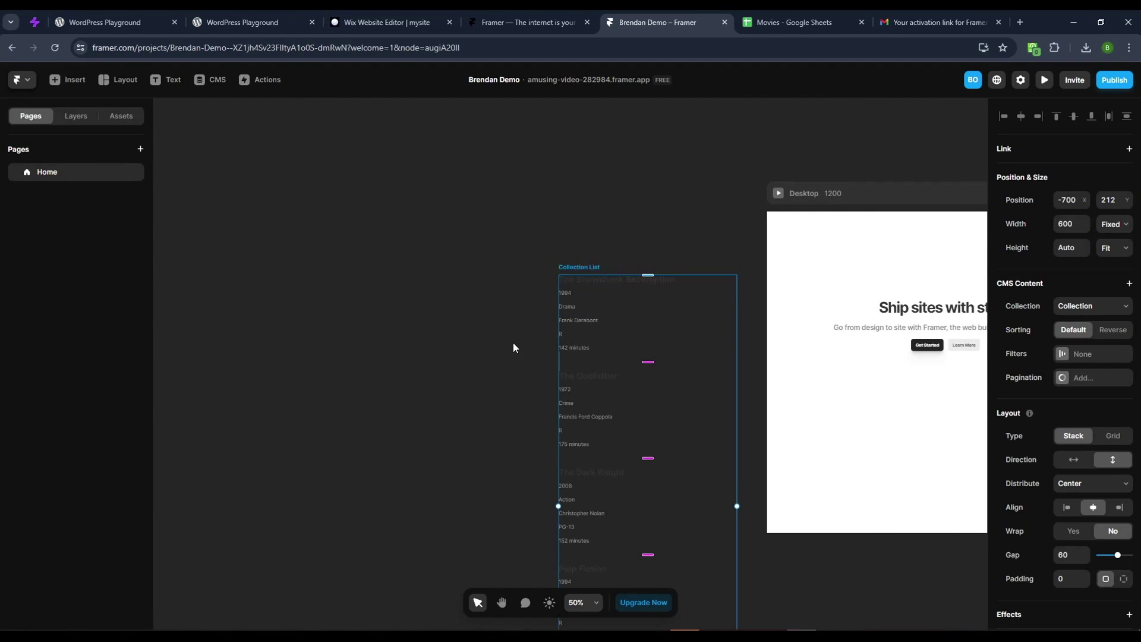
- Move the Collection List into the Desktop breakpoint frame and select that frame
{"action": "left_click_drag", "start_coordinate": [576, 266], "coordinate": [881, 369]}
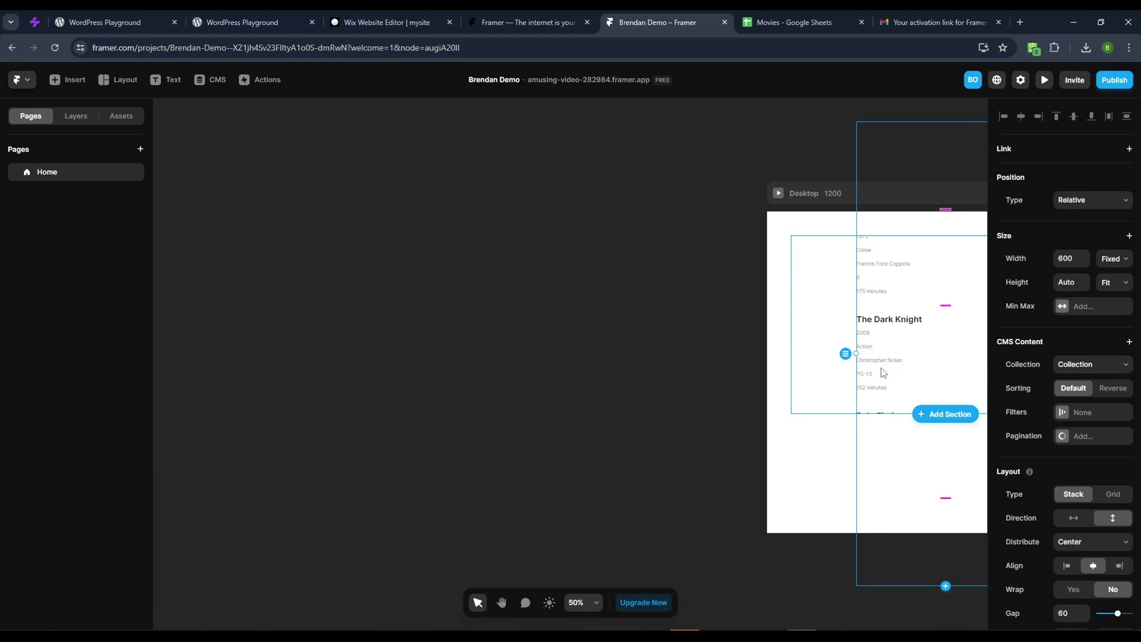
{"action": "left_click_drag", "start_coordinate": [727, 247], "coordinate": [194, 235]}
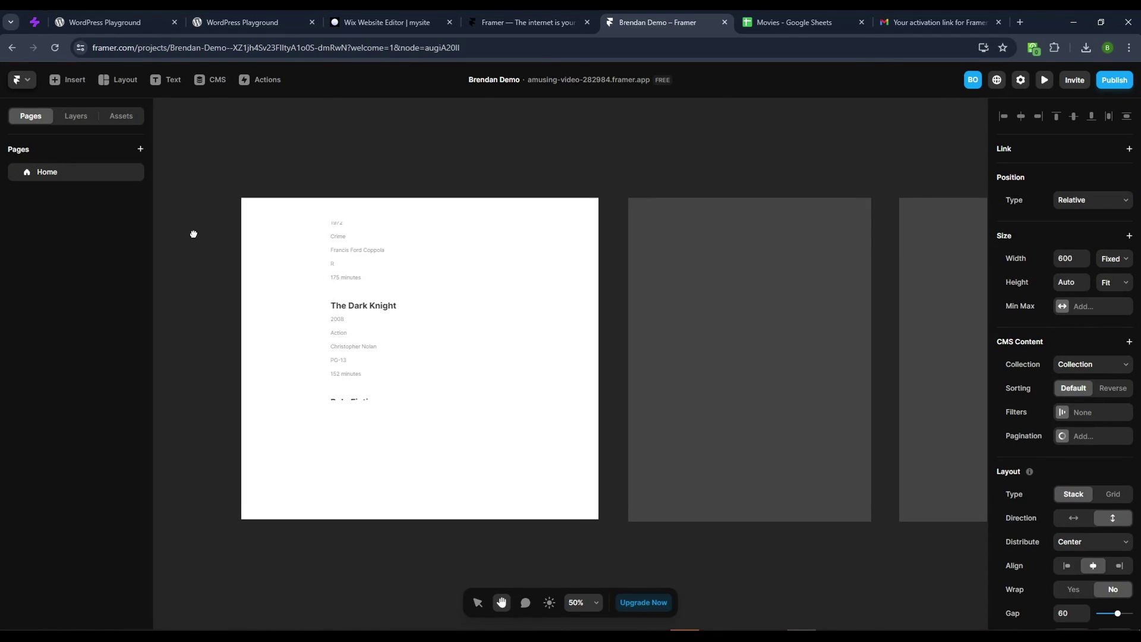
{"action": "left_click", "coordinate": [443, 180]}
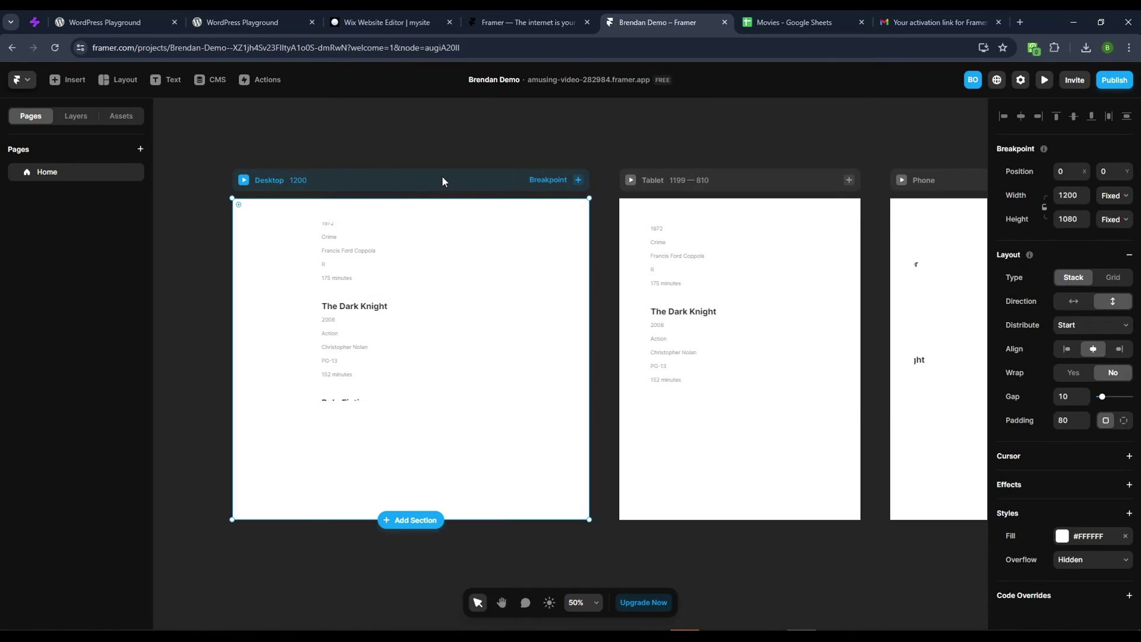
- Set the Desktop breakpoint height to 10000
{"action": "left_click", "coordinate": [1122, 224]}
{"action": "left_click", "coordinate": [1121, 262]}
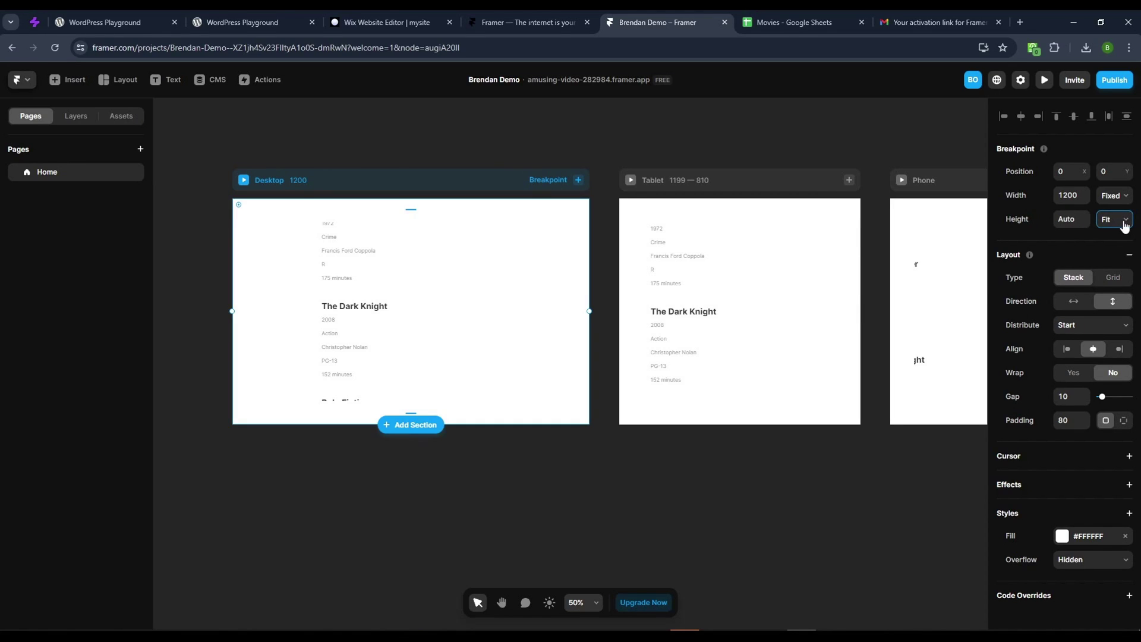
{"action": "left_click", "coordinate": [376, 261]}
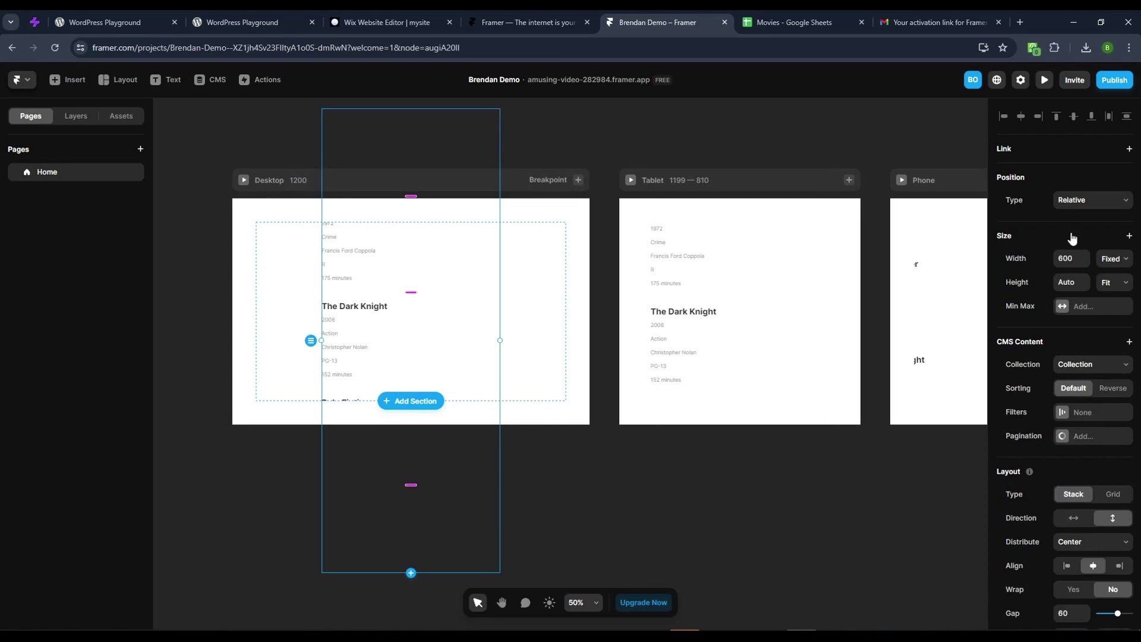
{"action": "left_click", "coordinate": [1077, 203]}
{"action": "left_click", "coordinate": [1021, 208]}
{"action": "left_click", "coordinate": [296, 212]}
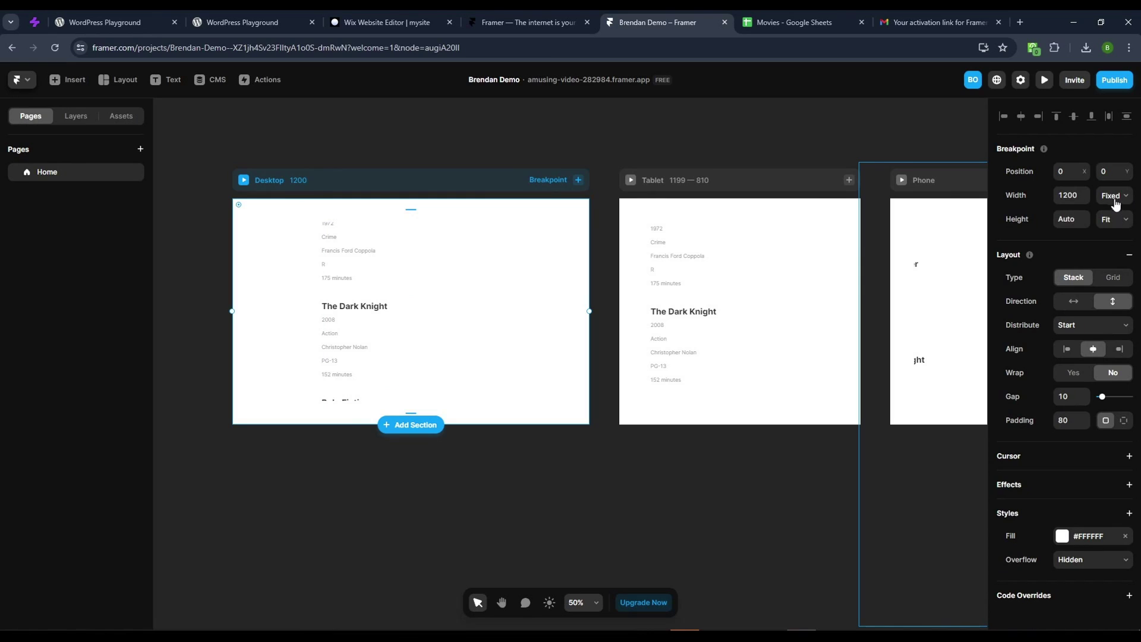
{"action": "left_click", "coordinate": [1112, 220]}
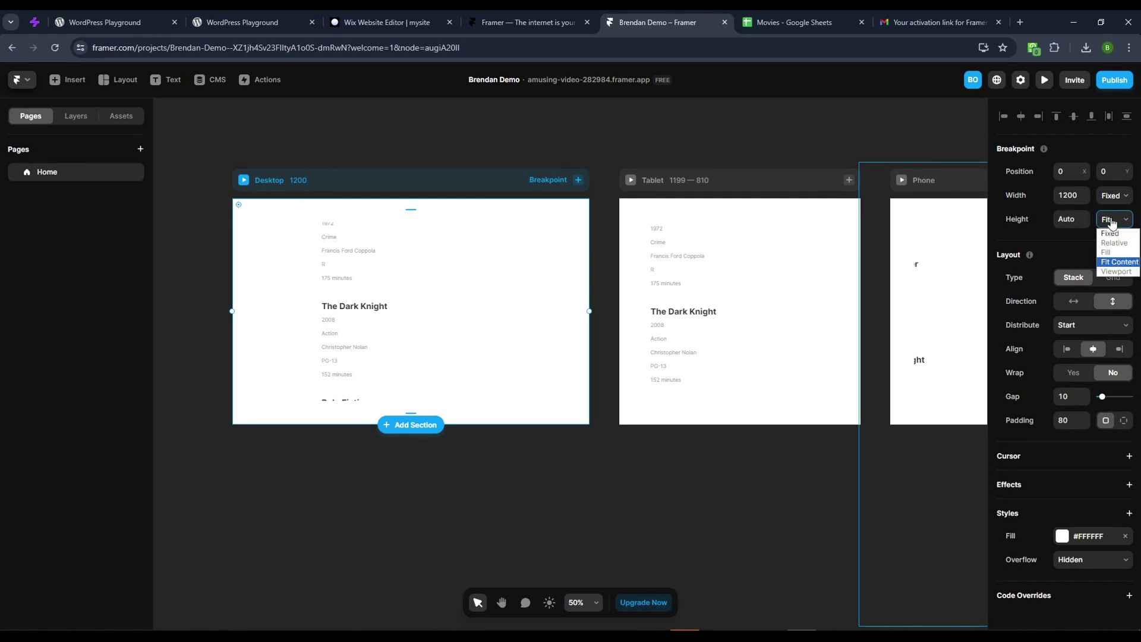
{"action": "left_click", "coordinate": [1120, 262]}
{"action": "left_click", "coordinate": [1111, 222]}
{"action": "left_click", "coordinate": [1070, 219]}
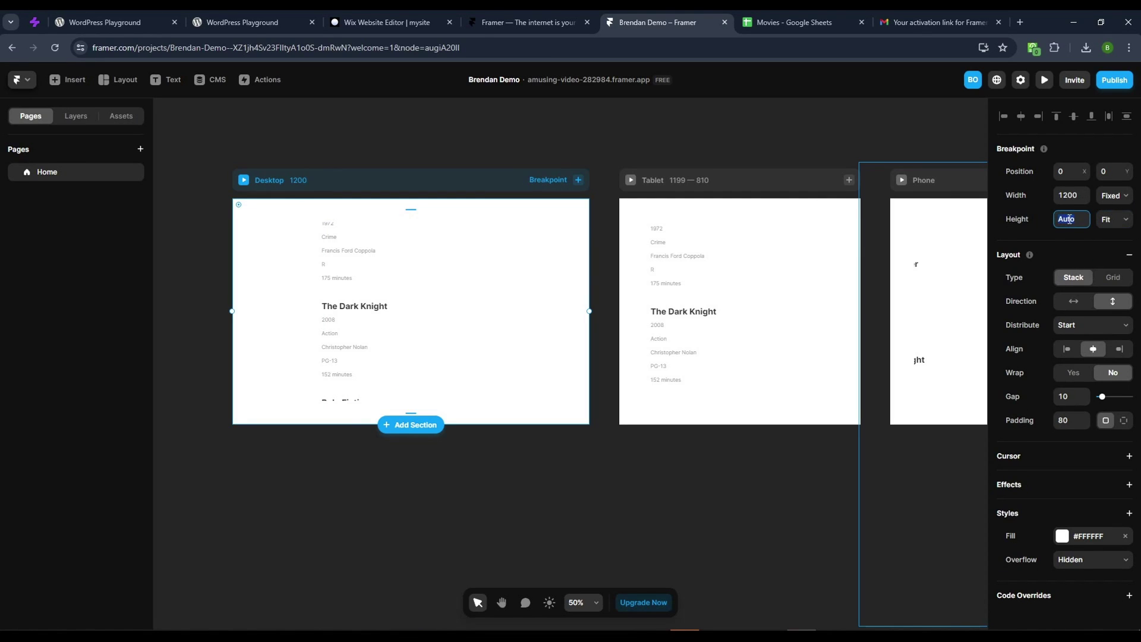
{"action": "type", "text": "10000"}
{"action": "key", "text": "Return"}
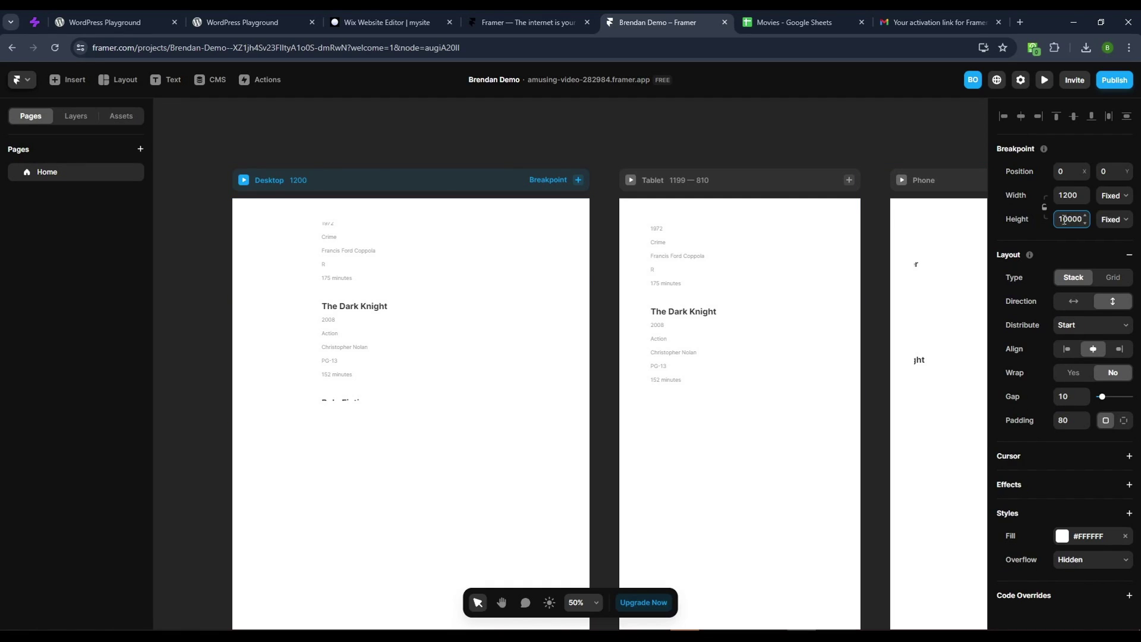
- Change the Header section's height from Fixed to Fit content
{"action": "left_click", "coordinate": [391, 366]}
{"action": "left_click", "coordinate": [446, 300]}
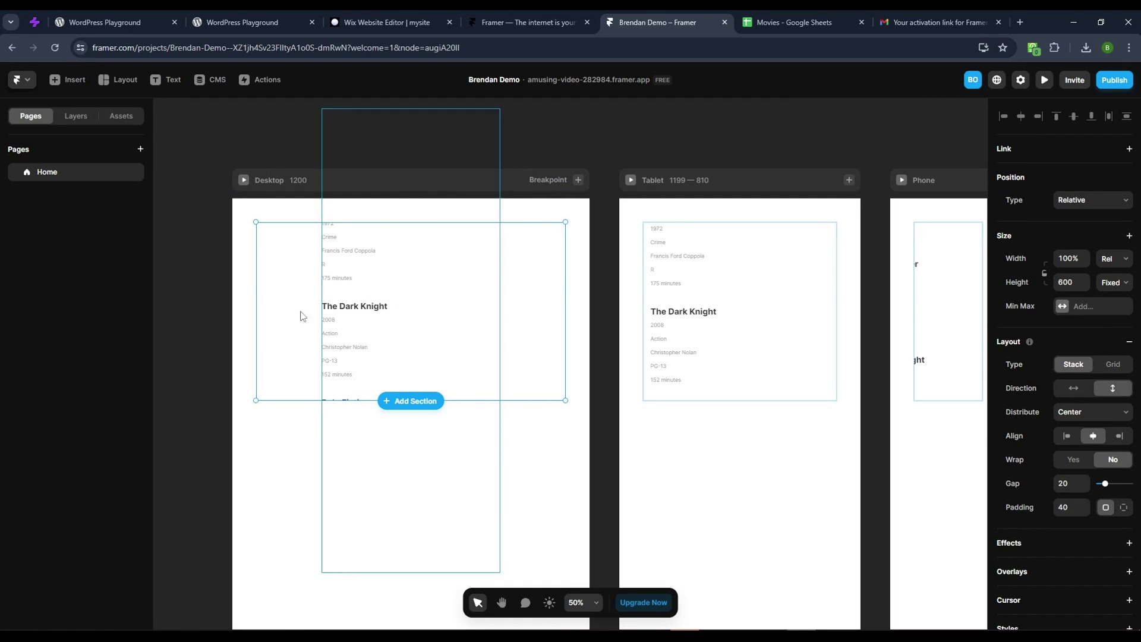
{"action": "left_click", "coordinate": [68, 116]}
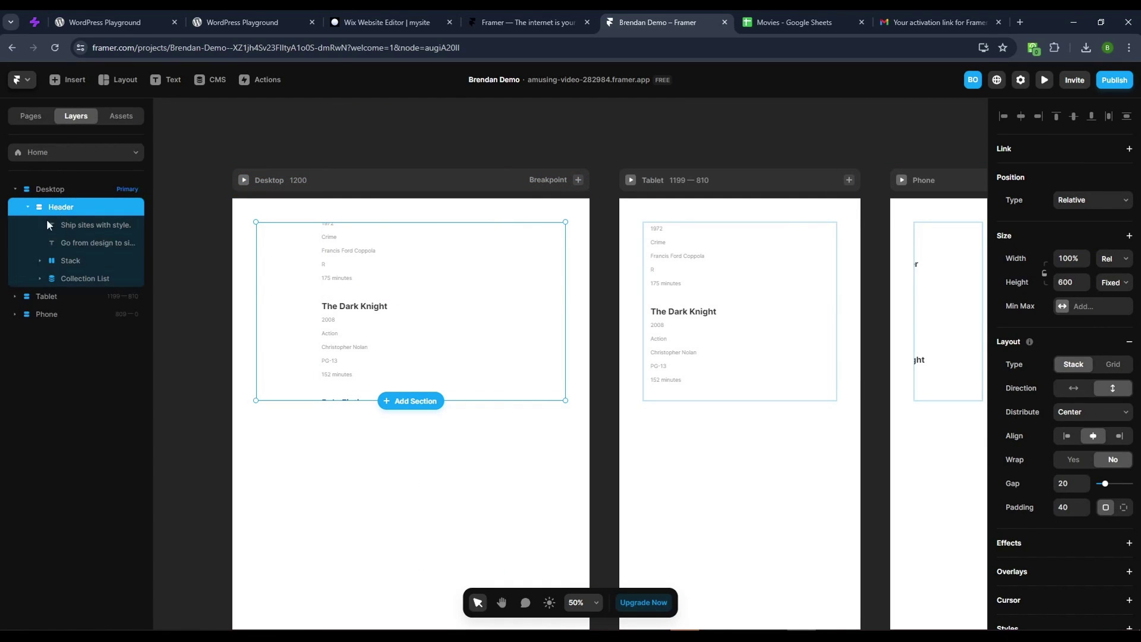
{"action": "left_click", "coordinate": [74, 279]}
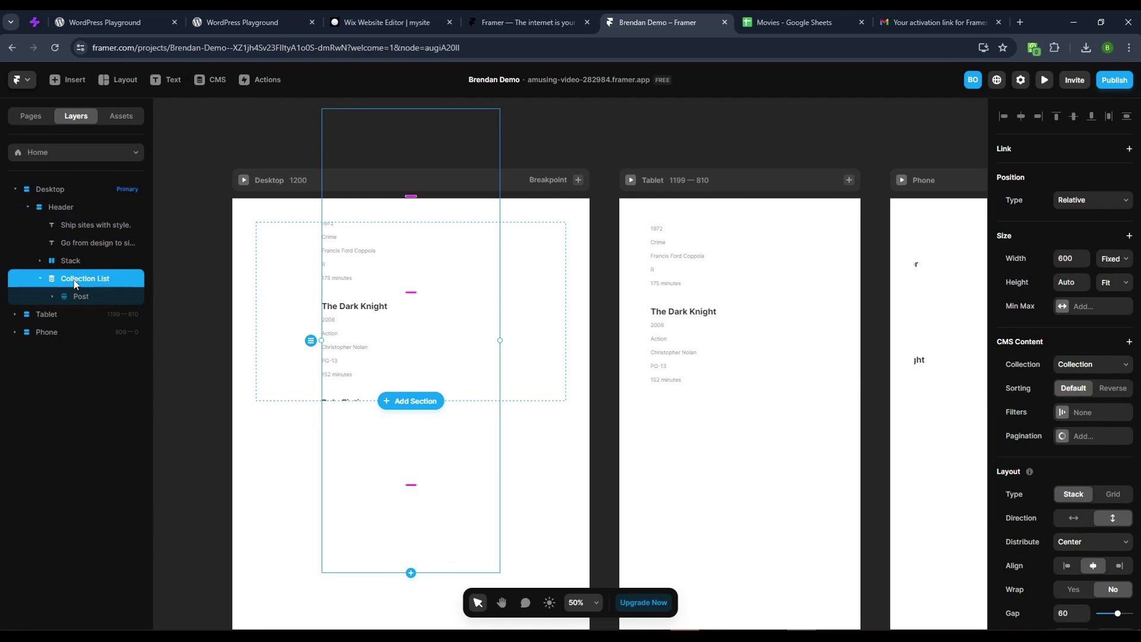
{"action": "left_click", "coordinate": [71, 208]}
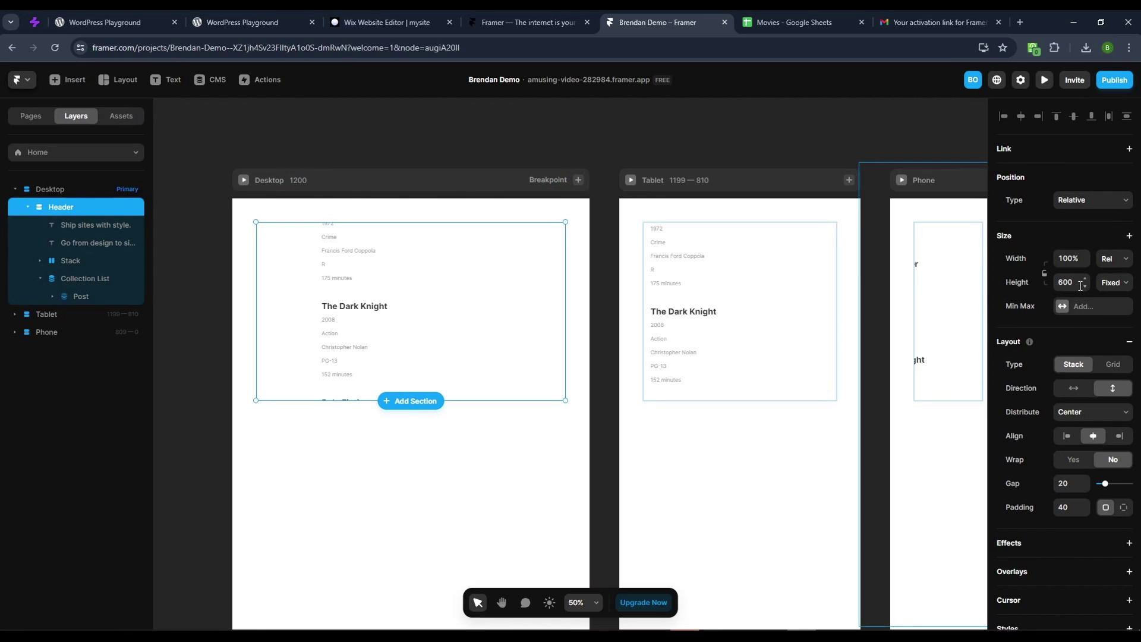
{"action": "left_click", "coordinate": [1113, 282]}
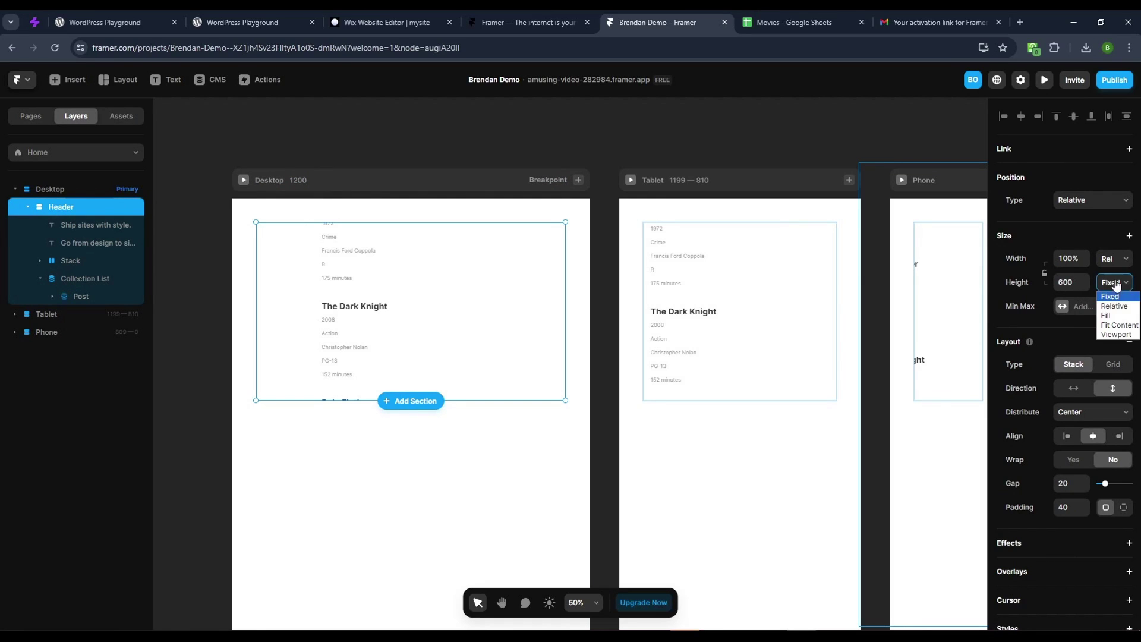
{"action": "left_click", "coordinate": [1121, 331]}
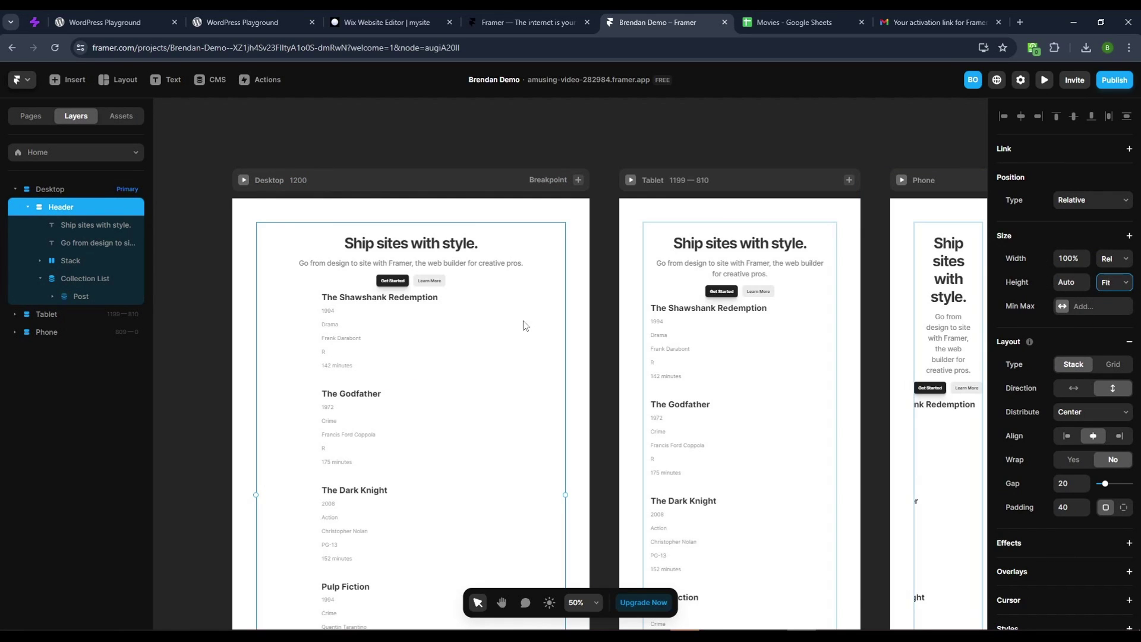
- Select the movie Collection List in the Layers panel
{"action": "left_click", "coordinate": [69, 259]}
{"action": "left_click", "coordinate": [78, 274]}
{"action": "left_click", "coordinate": [473, 324]}
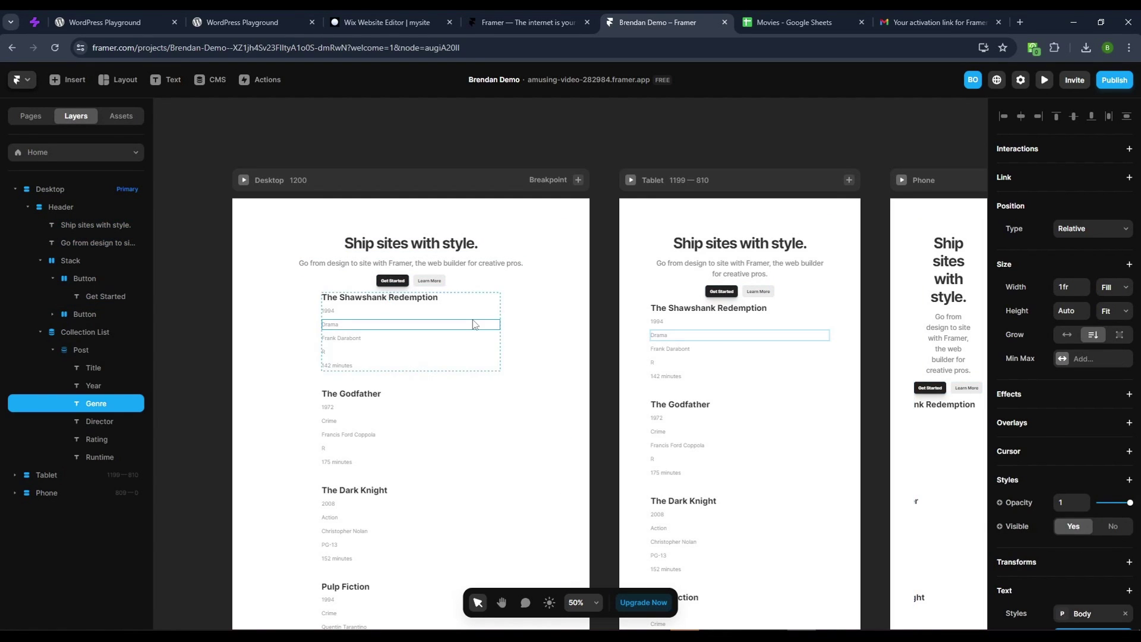
{"action": "left_click", "coordinate": [87, 345]}
{"action": "left_click", "coordinate": [86, 338]}
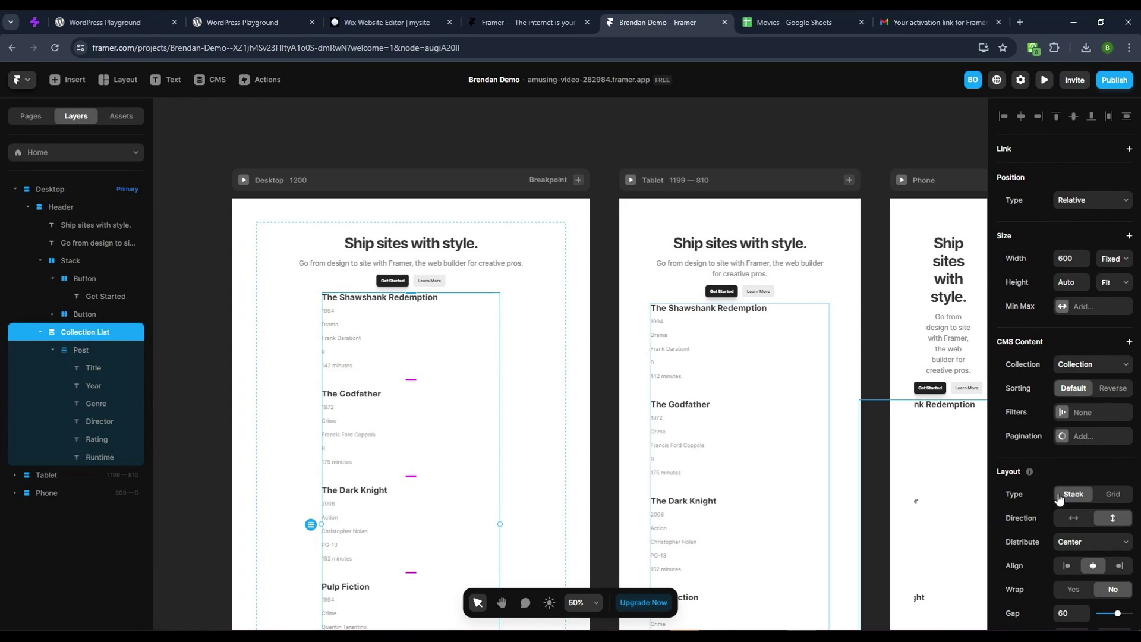
{"action": "scroll", "coordinate": [1064, 496], "scroll_direction": "down", "scroll_amount": 1}
- Switch the Collection List layout to Grid and try 3 columns before clearing it
{"action": "left_click", "coordinate": [1112, 436]}
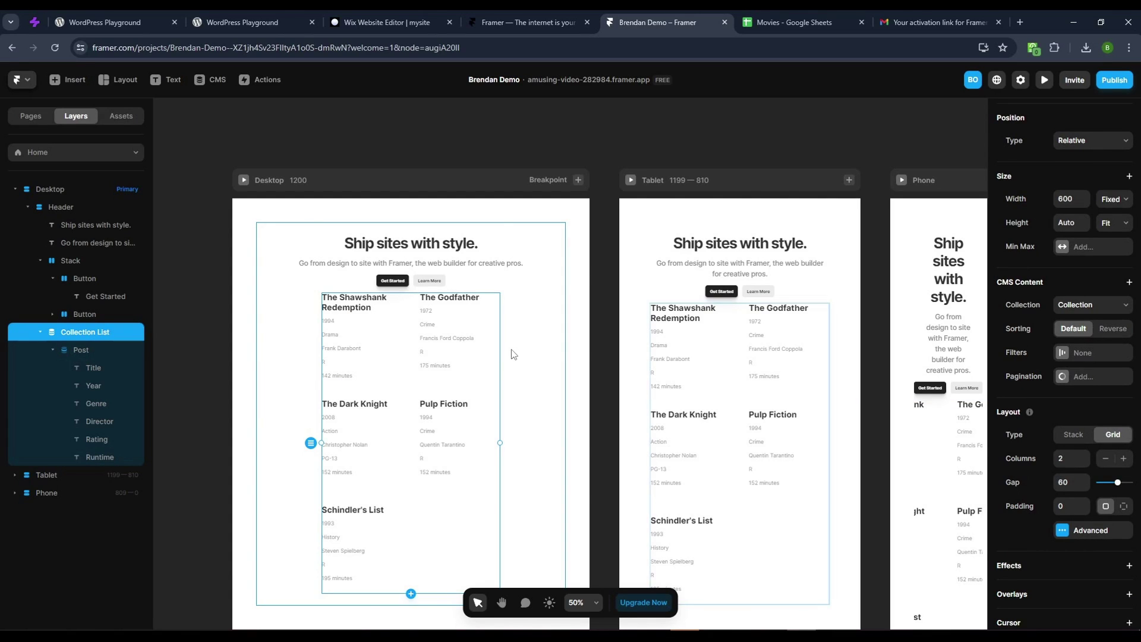
{"action": "left_click", "coordinate": [1066, 457]}
{"action": "type", "text": "3"}
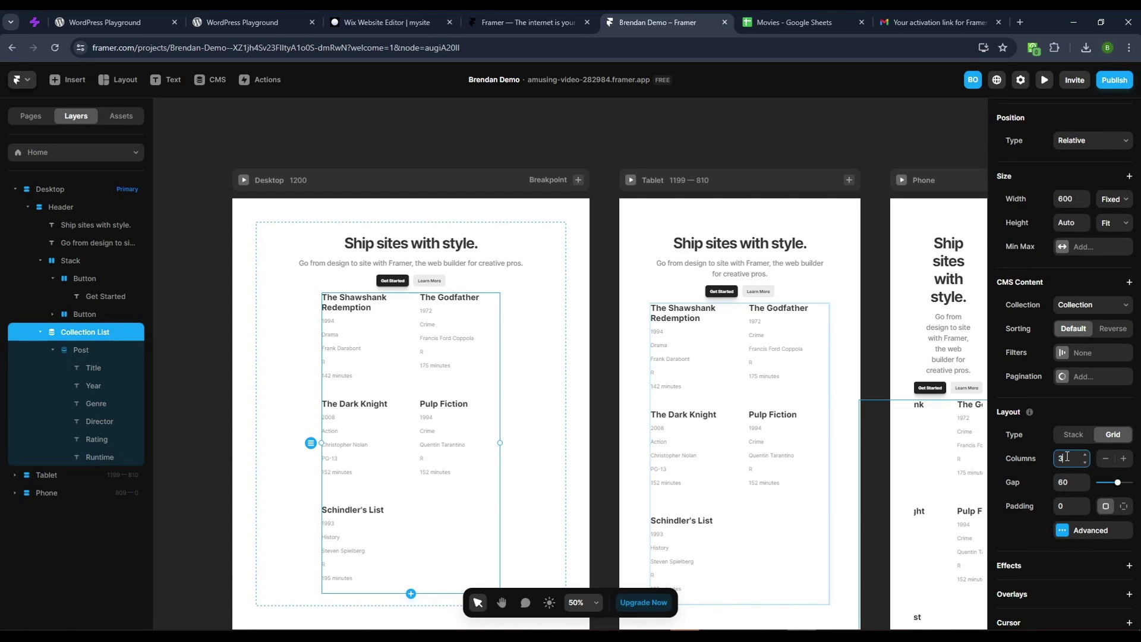
{"action": "key", "text": "Return"}
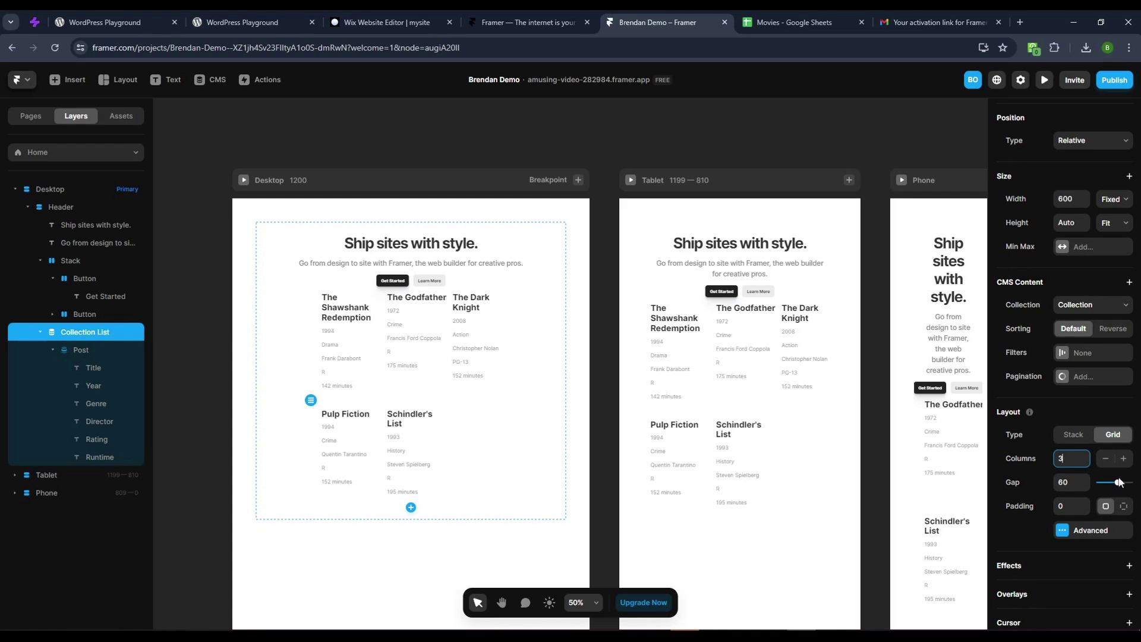
{"action": "key", "text": "BackSpace"}
- Set the grid to 2 columns, review the Post item's six field layers, then open the CMS movies collection
{"action": "type", "text": "2"}
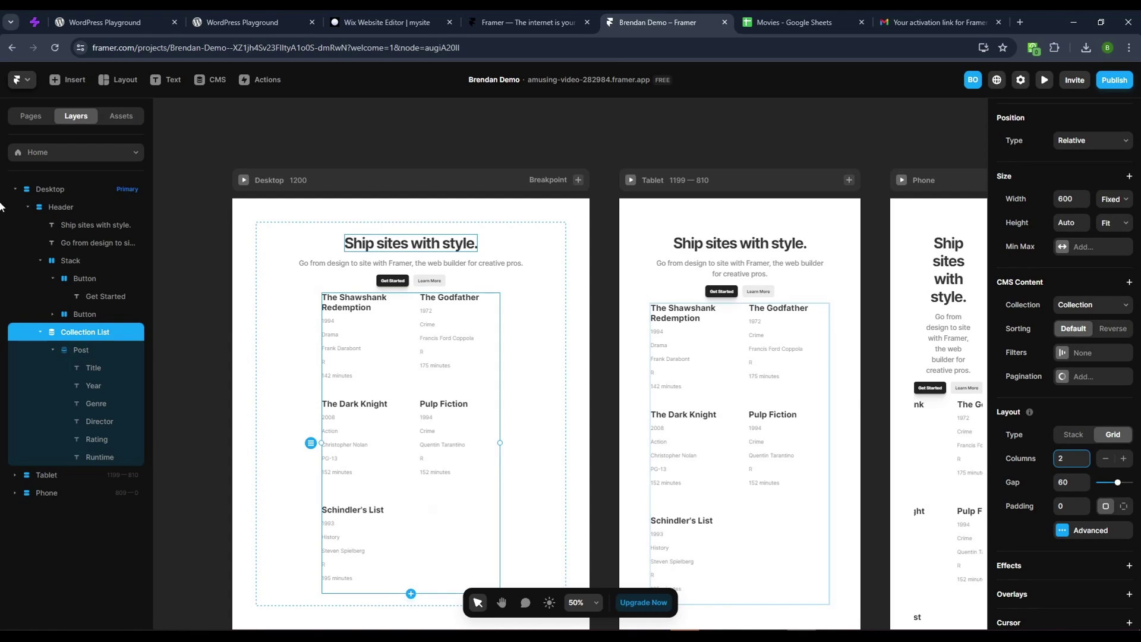
{"action": "left_click", "coordinate": [65, 351]}
{"action": "left_click", "coordinate": [88, 369]}
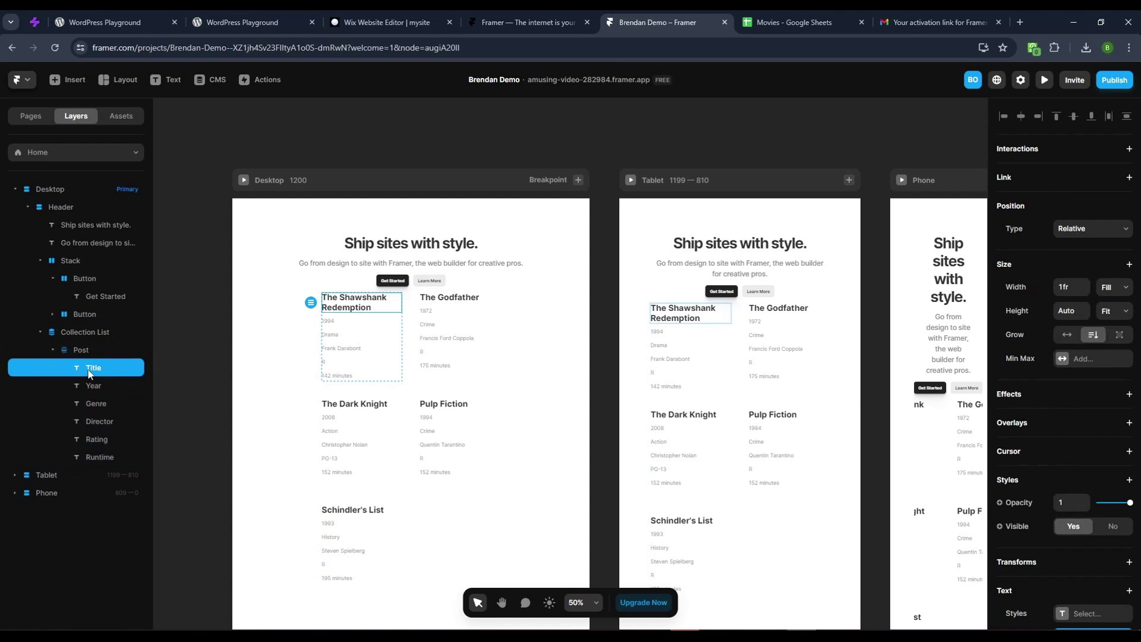
{"action": "left_click", "coordinate": [92, 385]}
{"action": "left_click", "coordinate": [95, 404]}
{"action": "left_click", "coordinate": [99, 422]}
{"action": "left_click", "coordinate": [98, 438]}
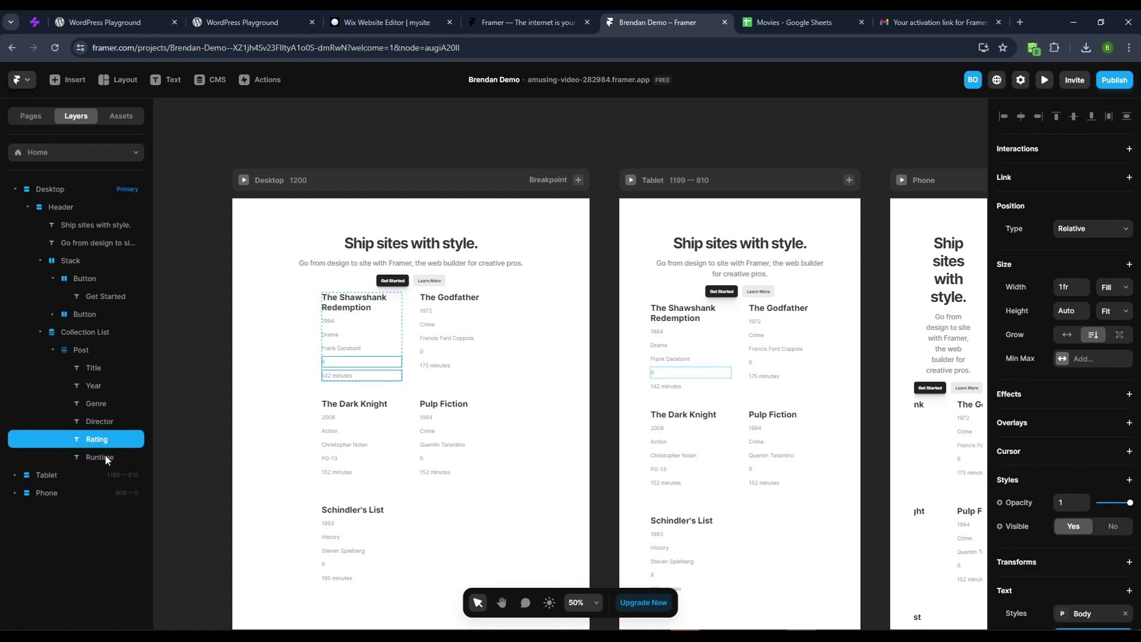
{"action": "left_click", "coordinate": [105, 455]}
{"action": "left_click", "coordinate": [94, 353]}
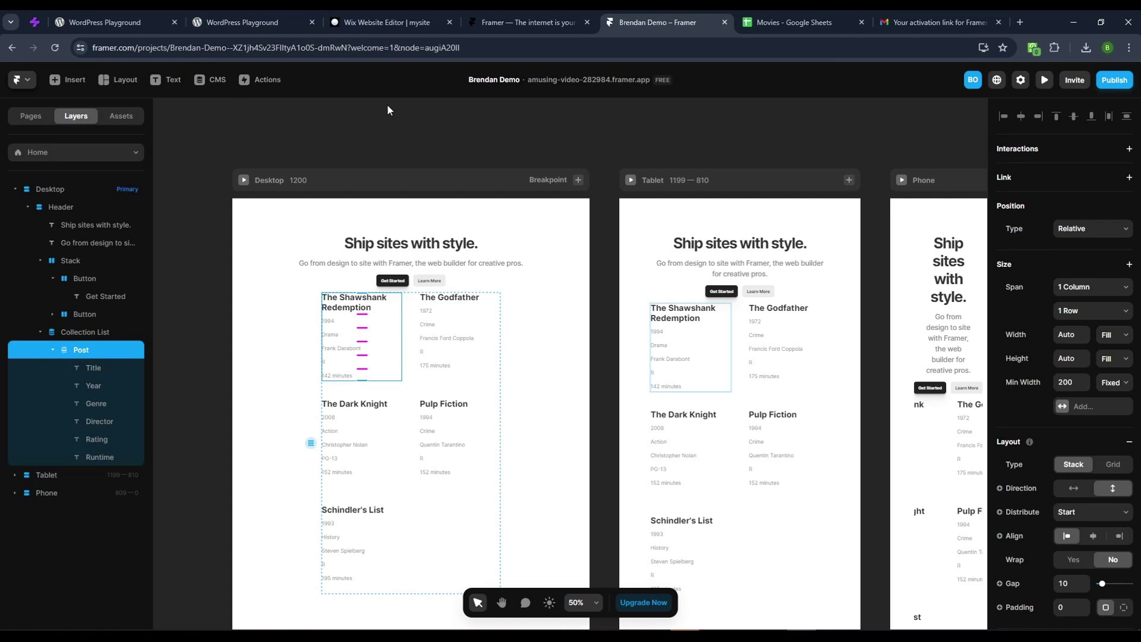
{"action": "left_click", "coordinate": [207, 81]}
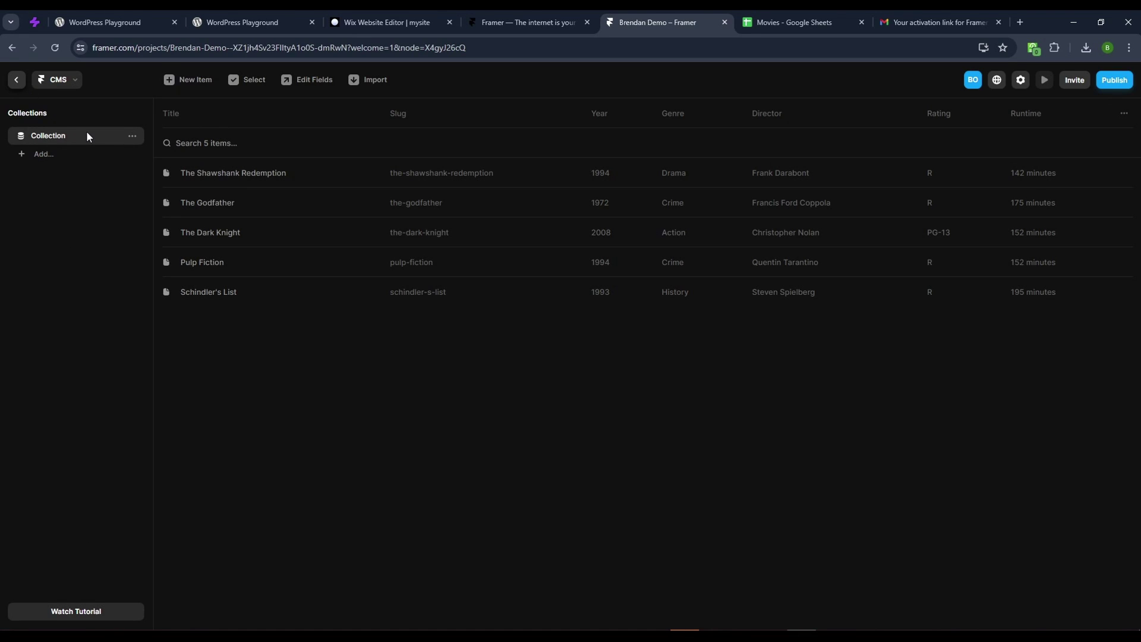
{"action": "left_click", "coordinate": [33, 154]}
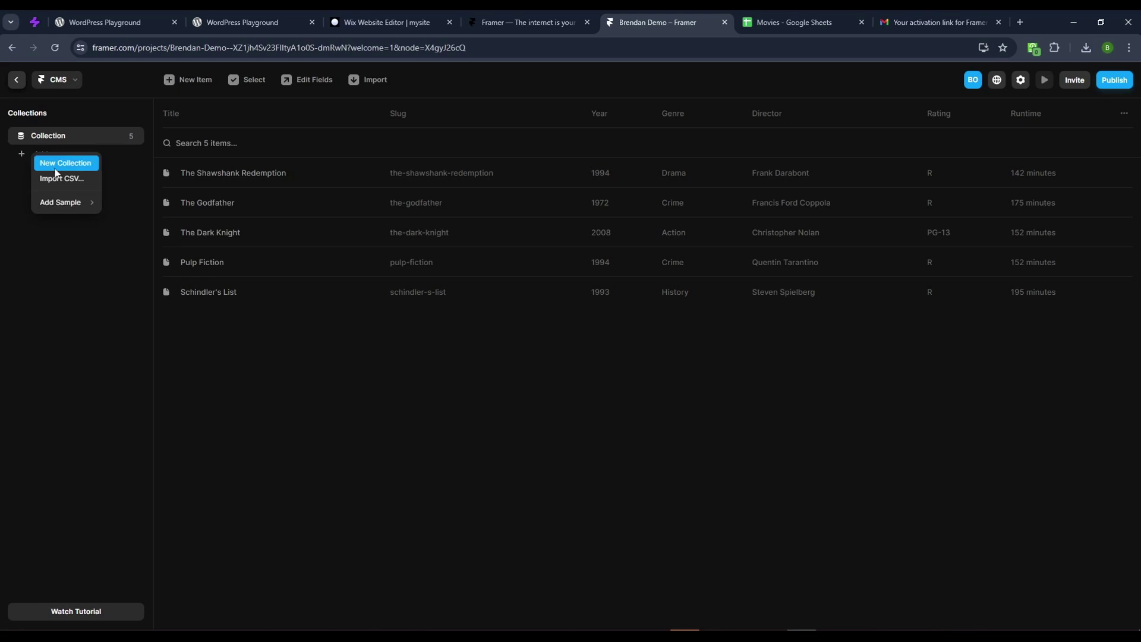
{"action": "mouse_move", "coordinate": [66, 202]}
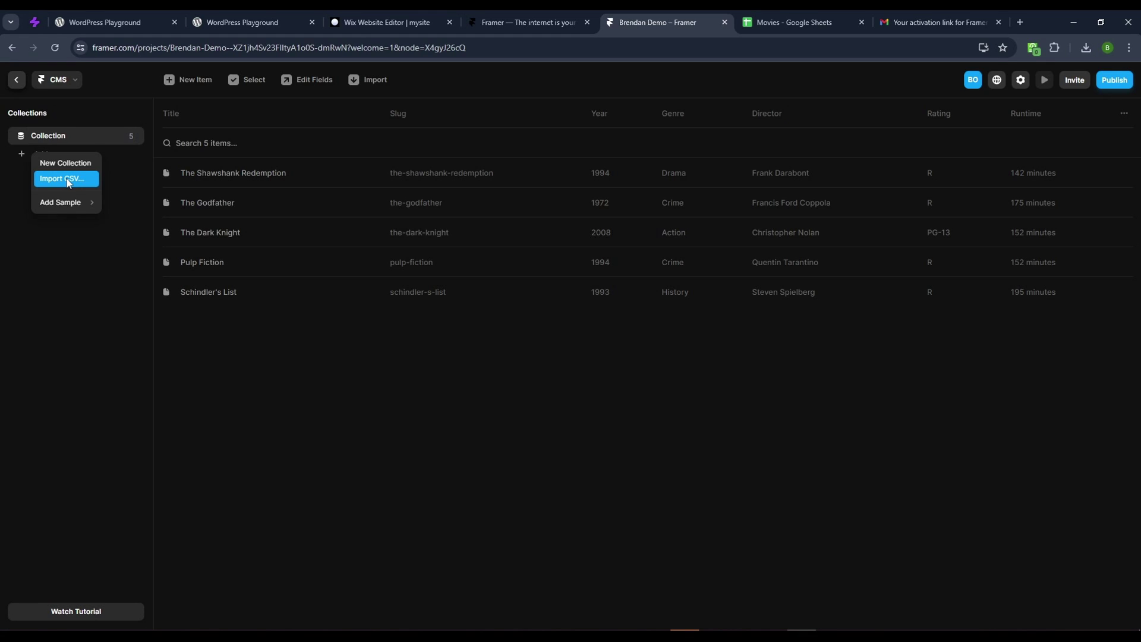
{"action": "left_click", "coordinate": [67, 180]}
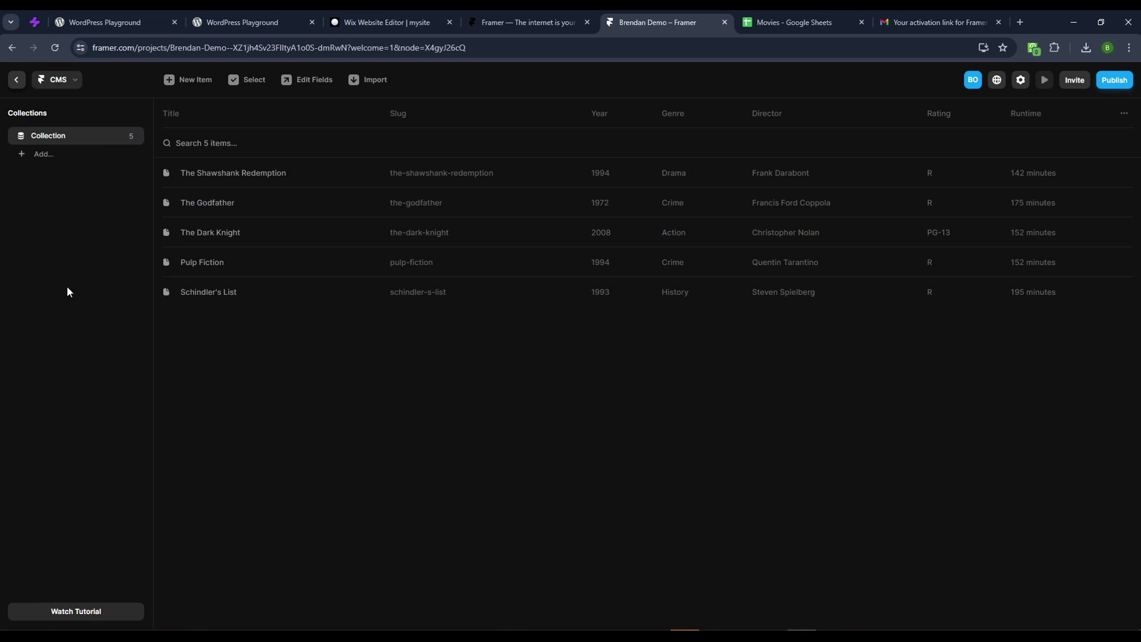